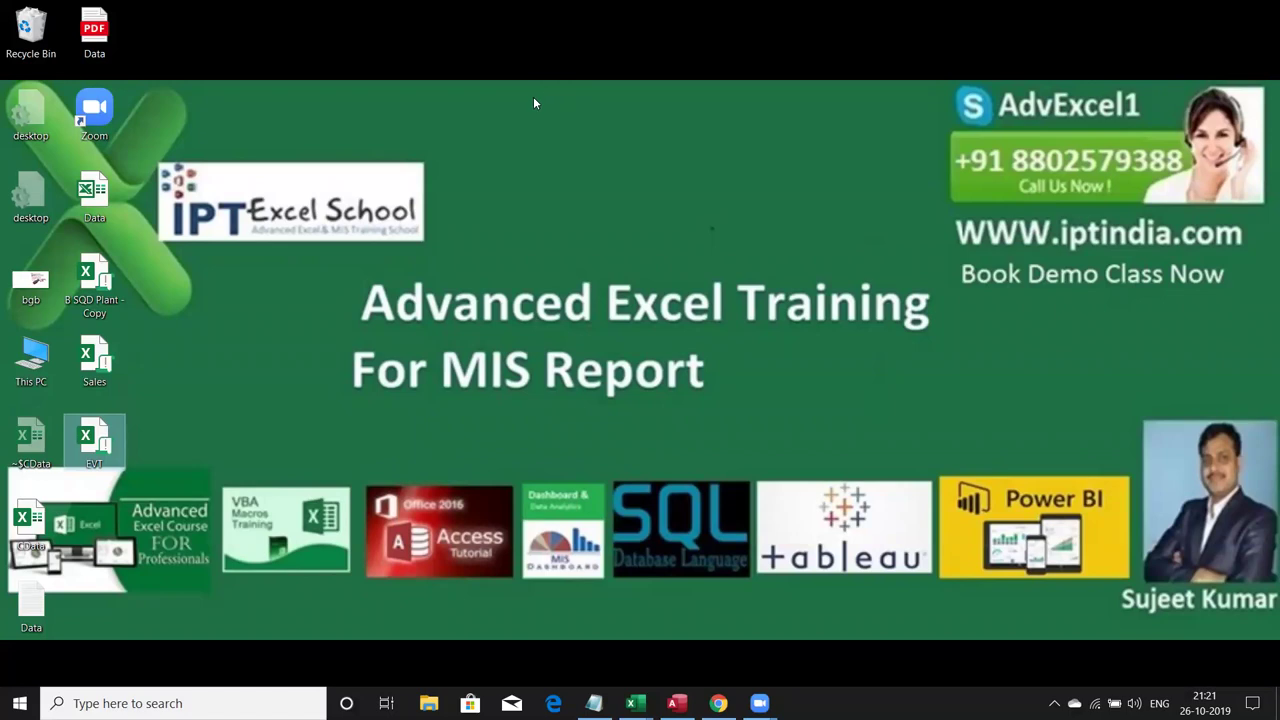
Bring the Book1 Excel workbook to the front so it fills the screen
left_click_drag(355, 467, 473, 614)
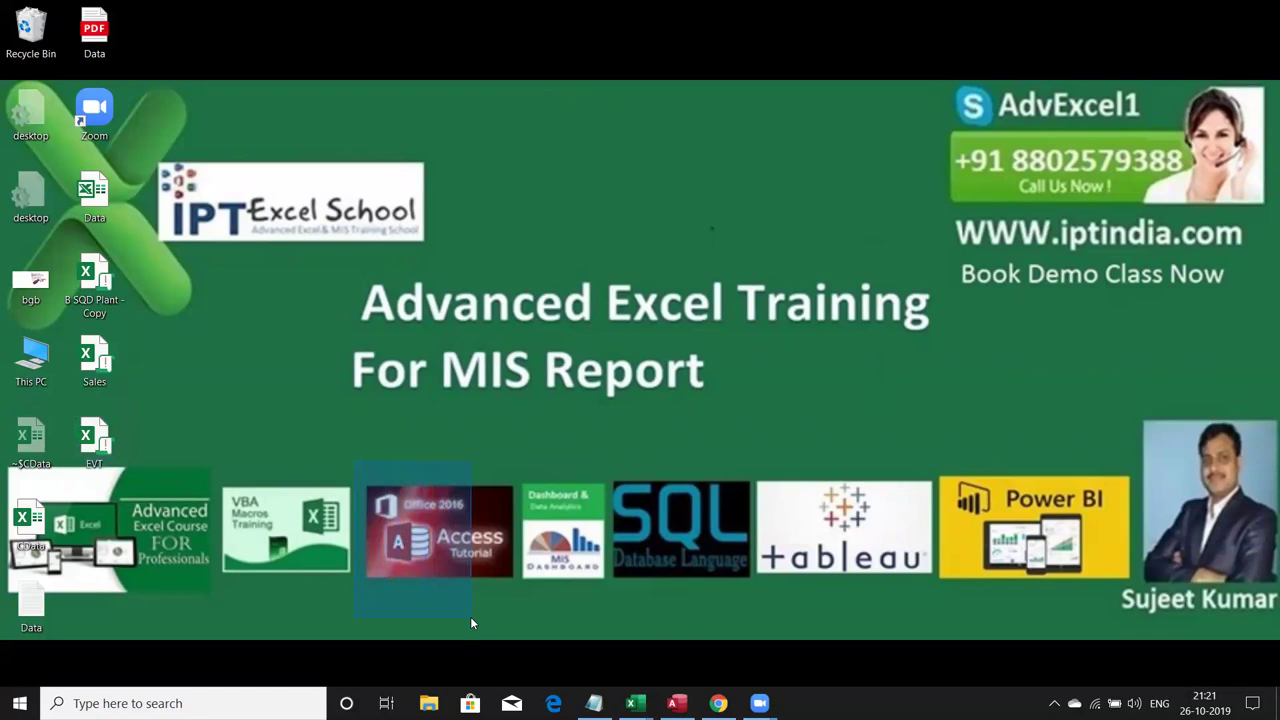
left_click_drag(621, 446, 710, 608)
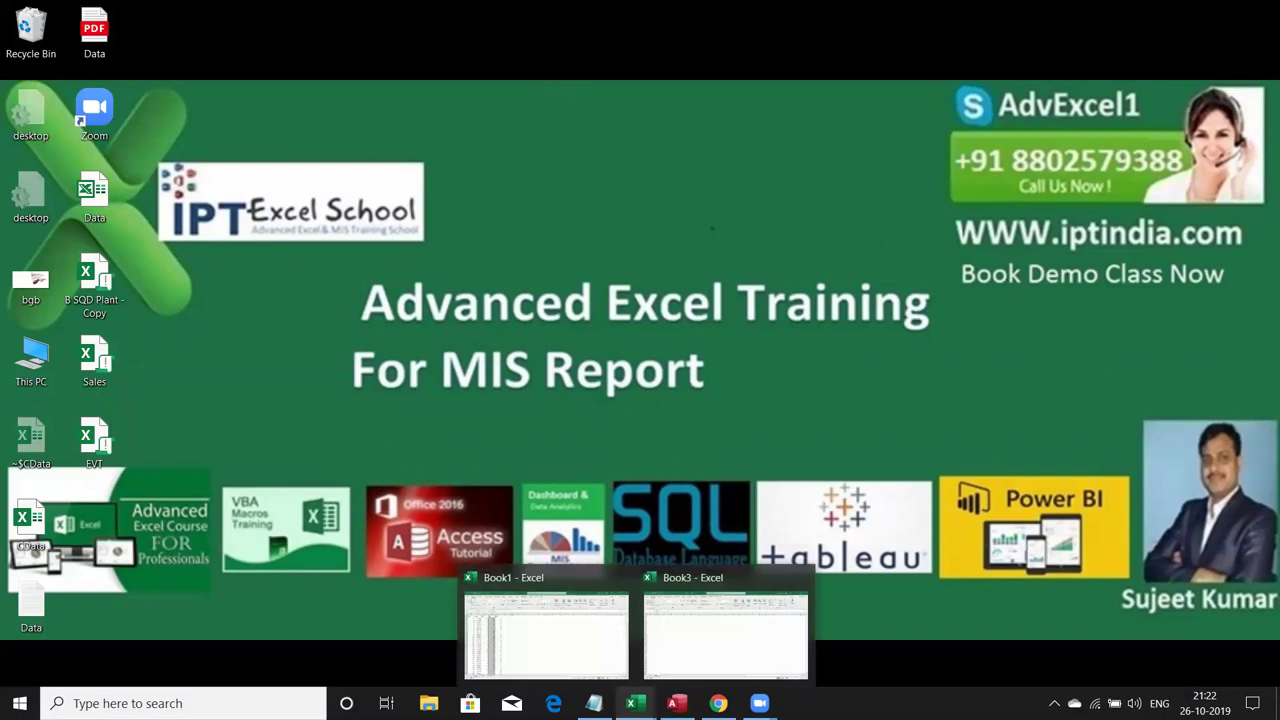
left_click(607, 655)
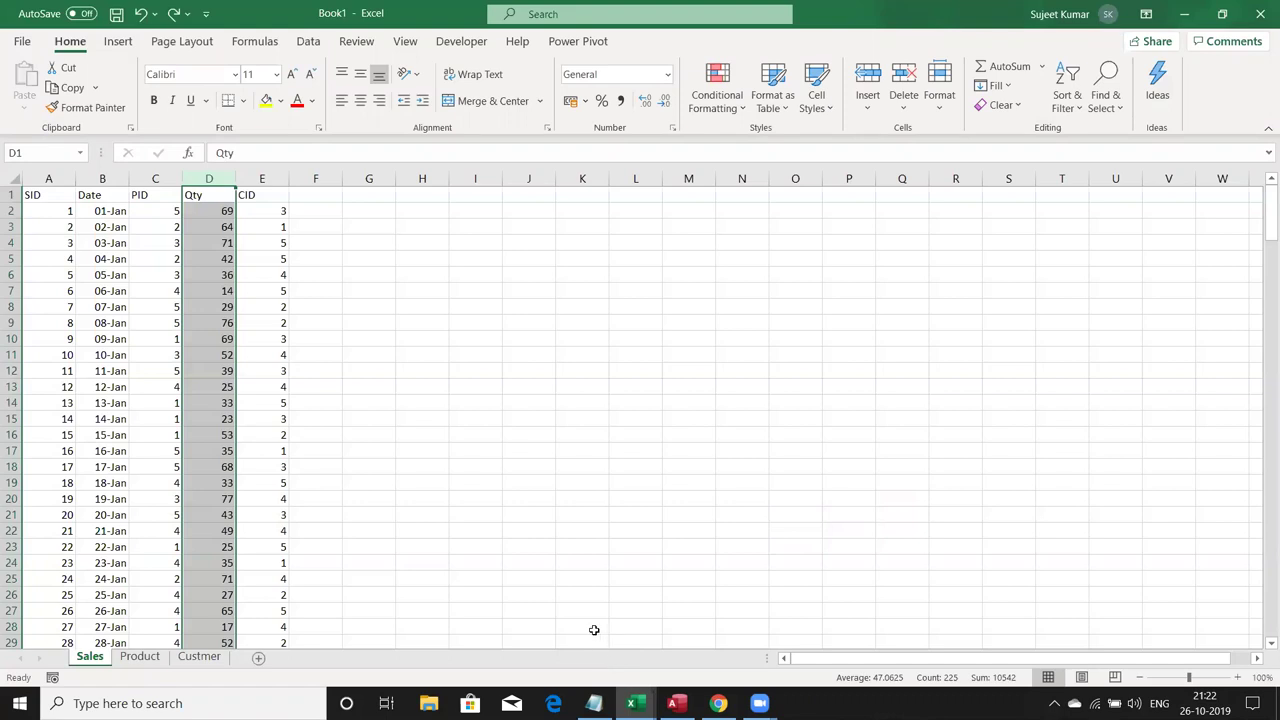
left_click(133, 355)
left_click(133, 355)
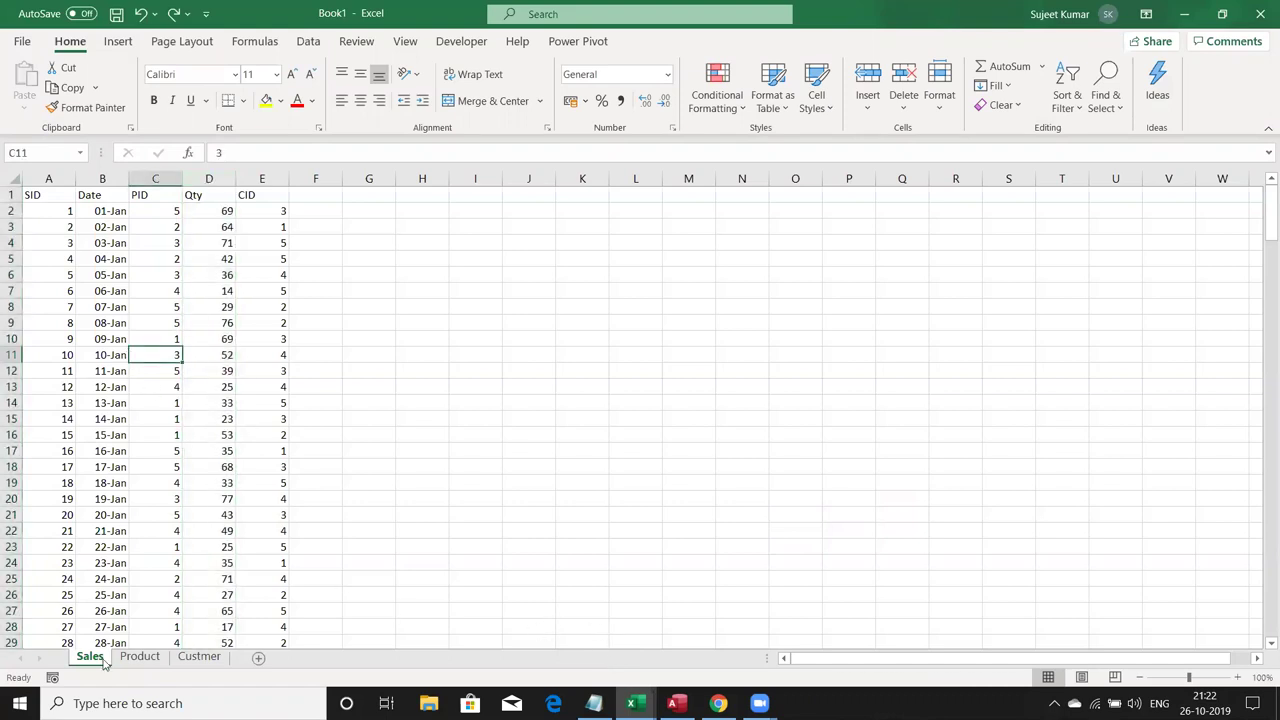
left_click(165, 193)
key("ctrl+shift+Down")
left_click_drag(157, 207, 157, 287)
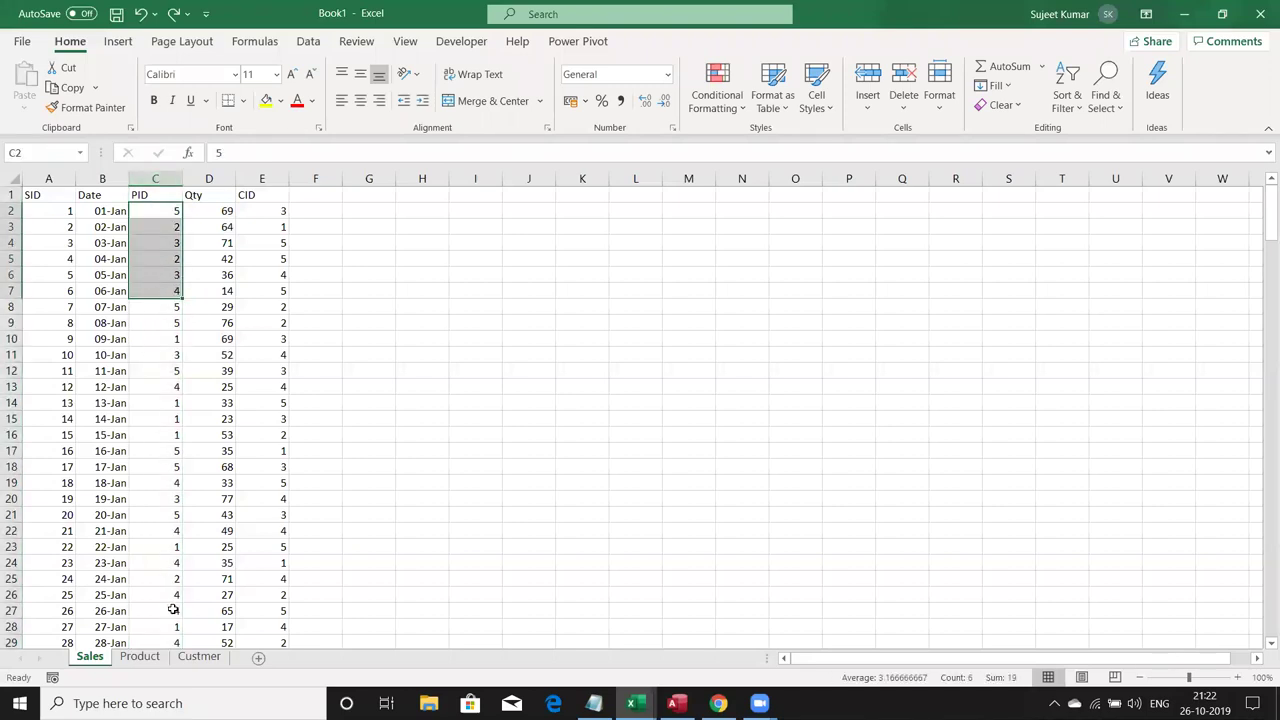
left_click(145, 658)
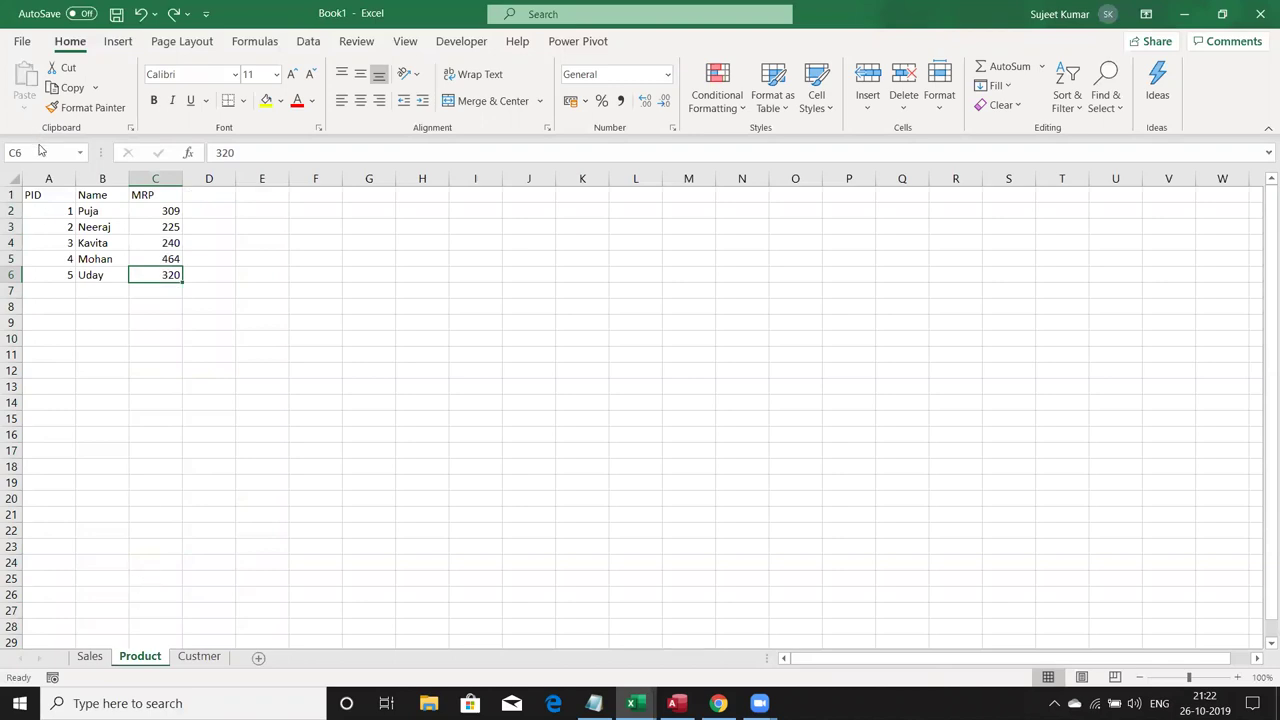
left_click(89, 656)
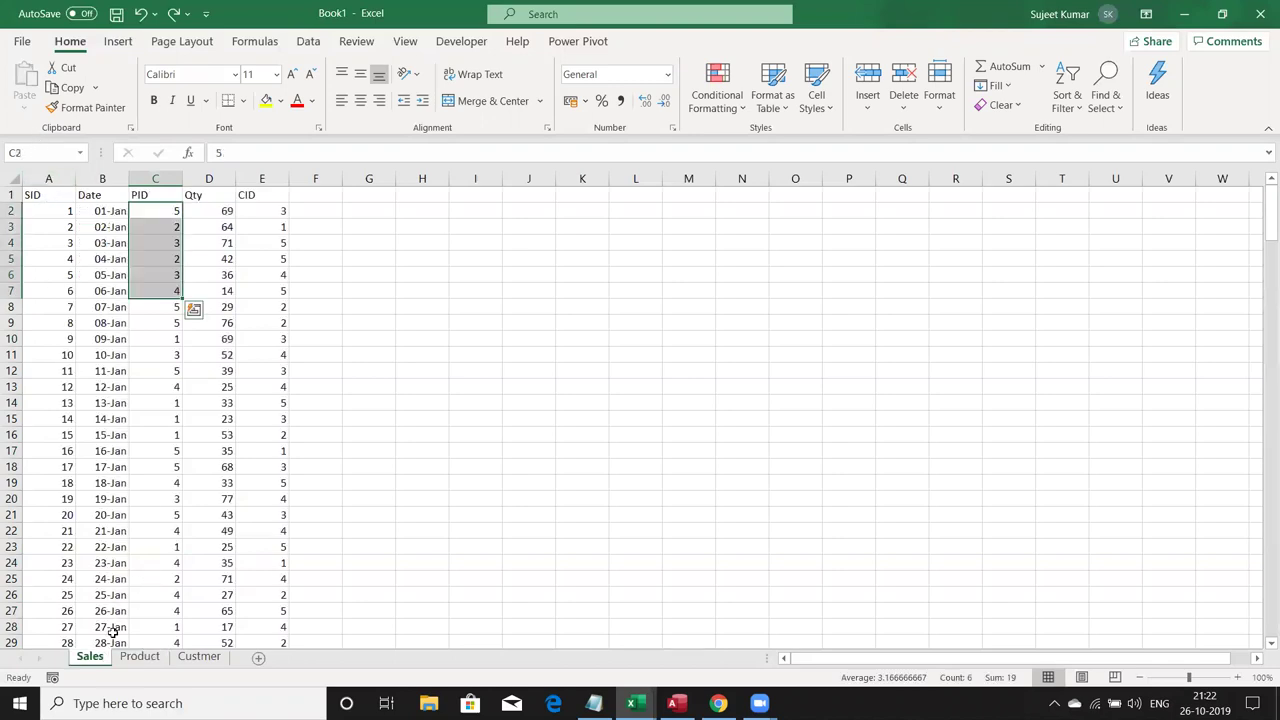
left_click_drag(283, 227, 283, 281)
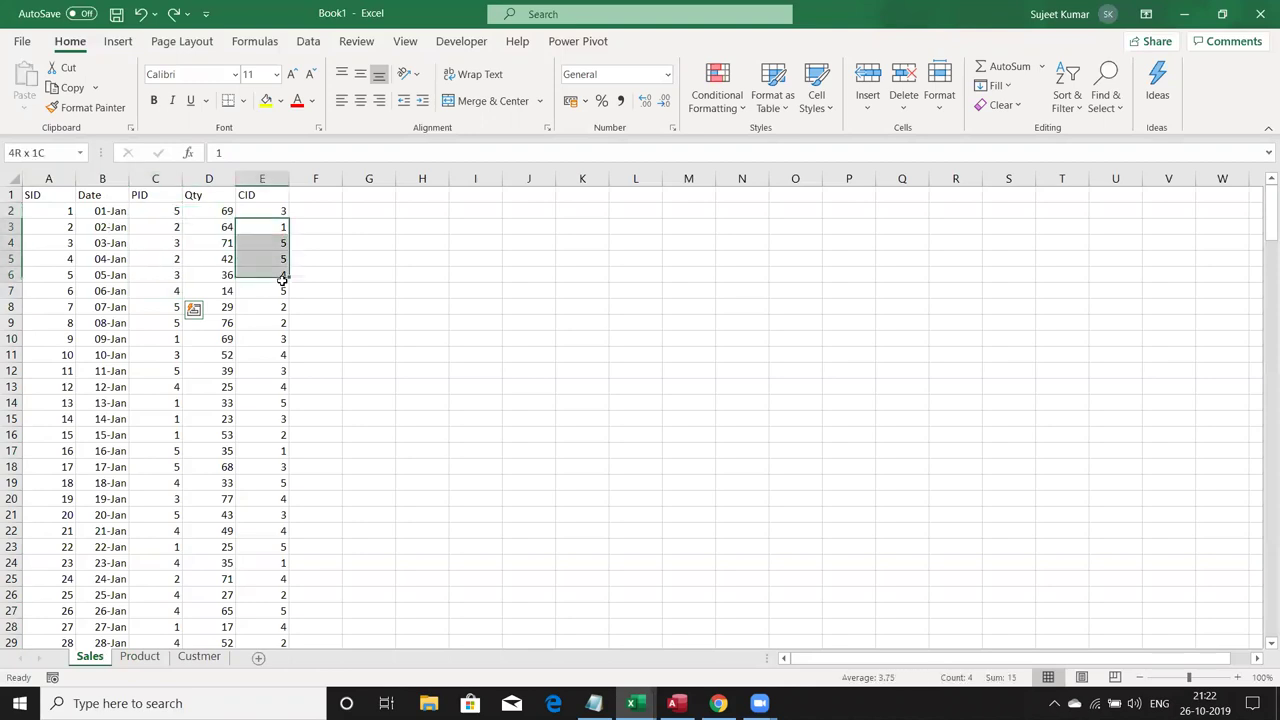
left_click(199, 656)
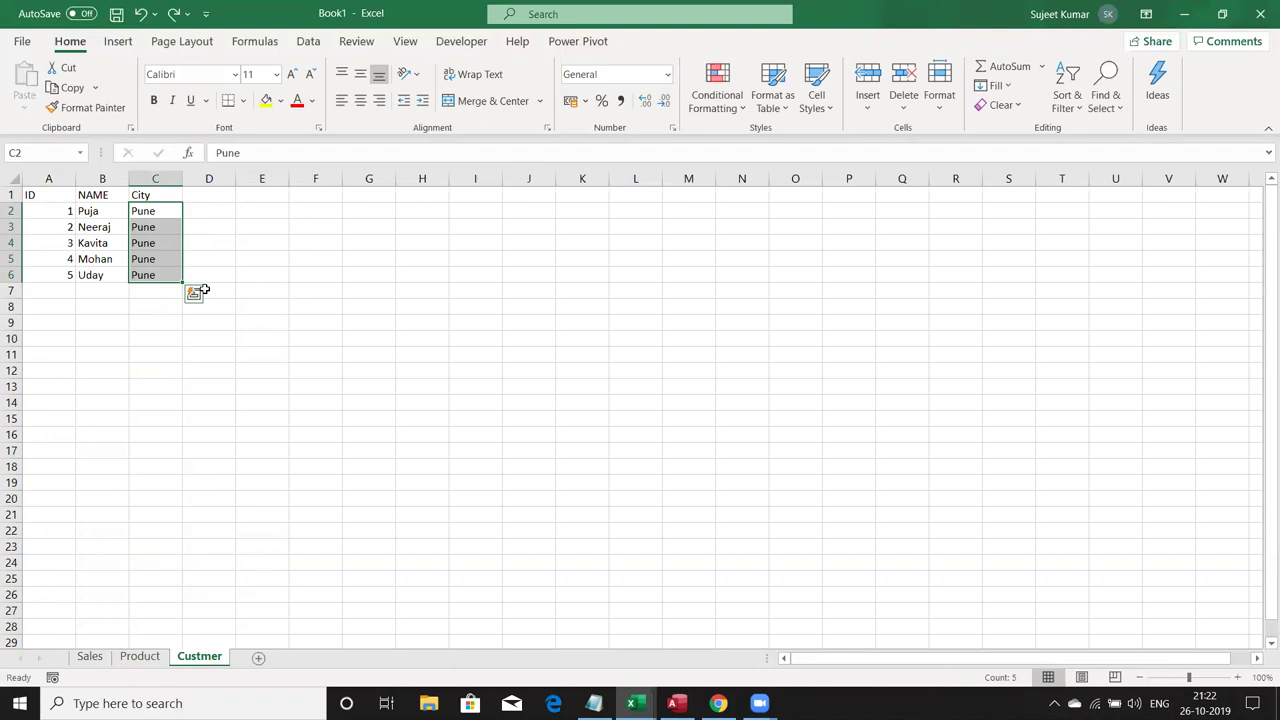
left_click(89, 656)
left_click(242, 310)
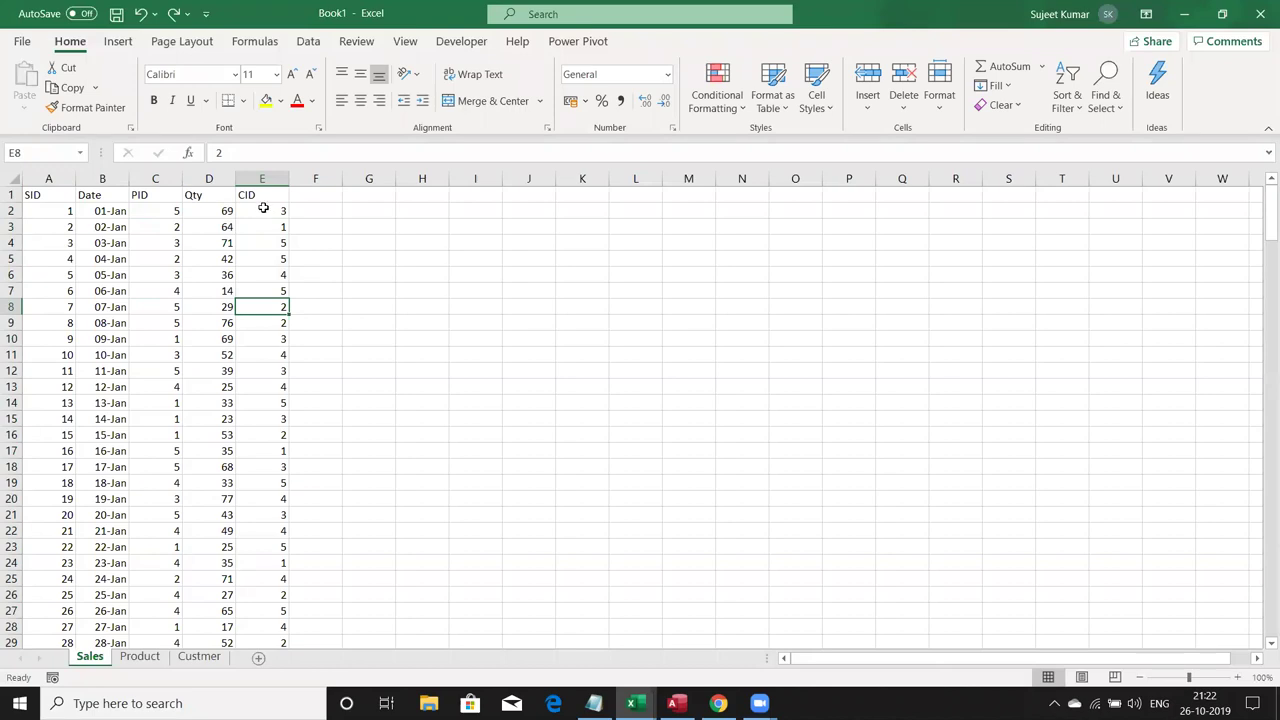
Insert a blank column before Qty on the Sales sheet and head it 'NAme'
left_click(207, 175)
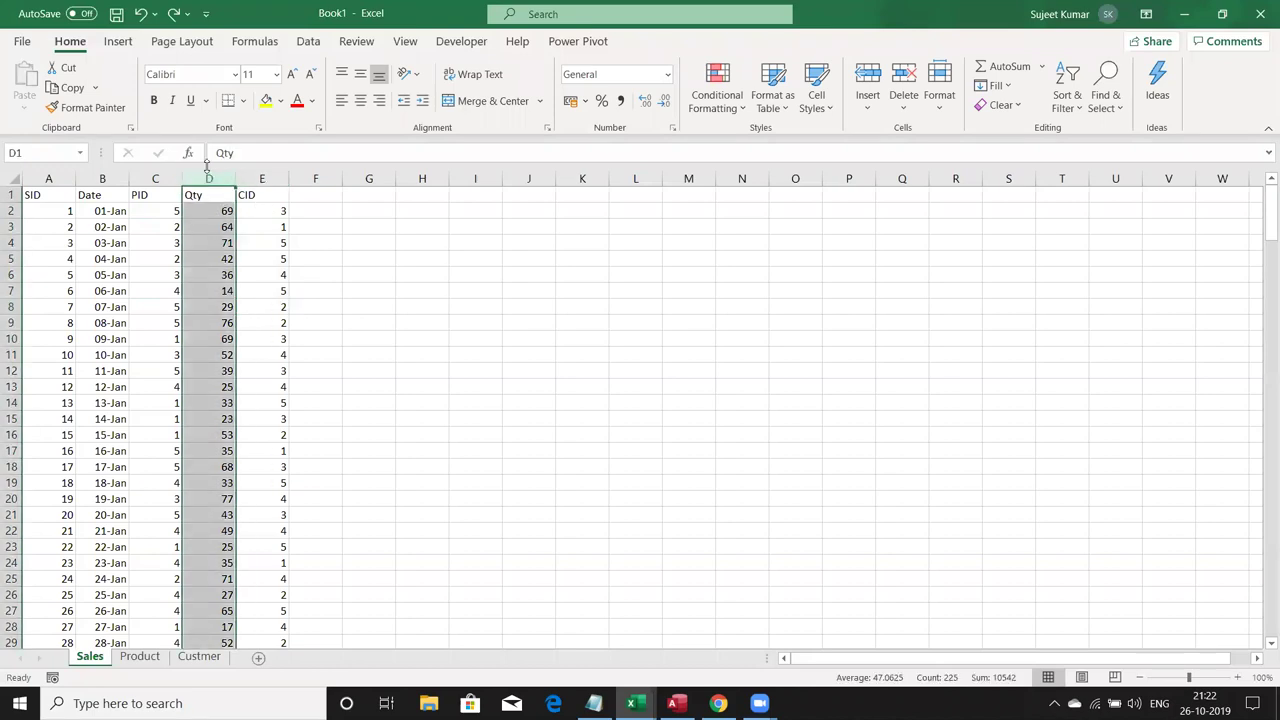
key("ctrl+minus")
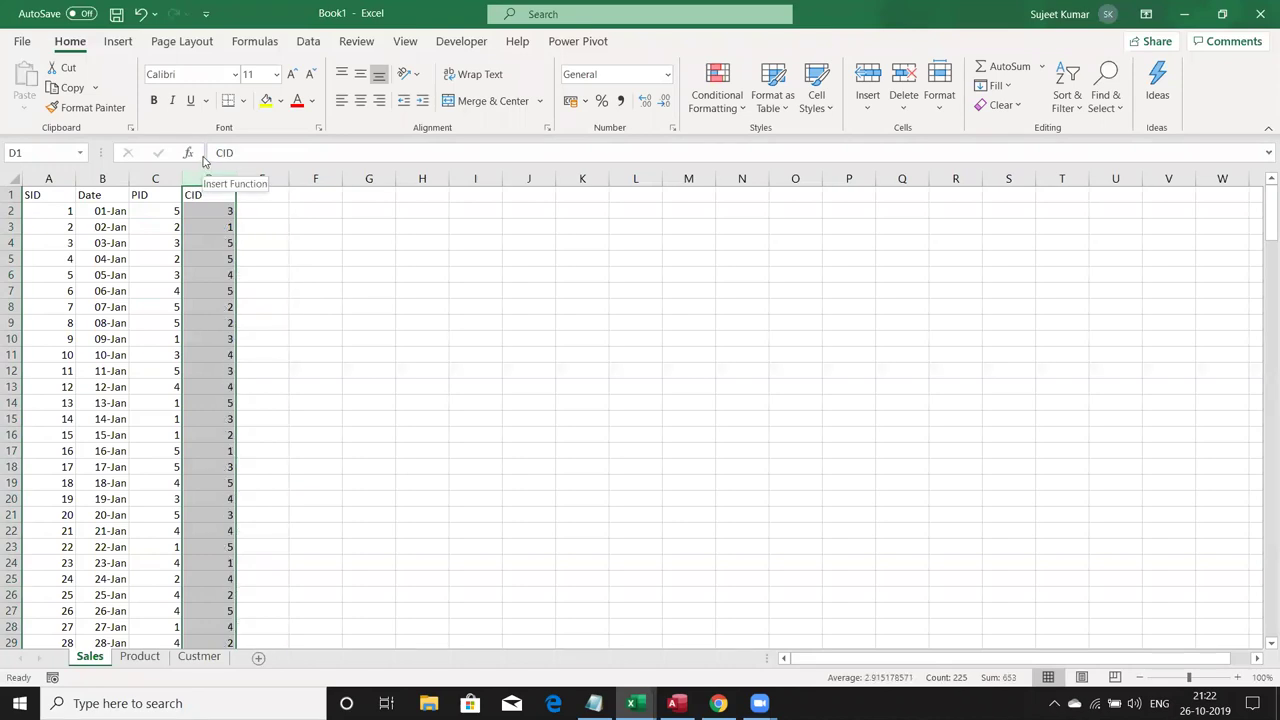
key("ctrl+z")
key("ctrl+plus")
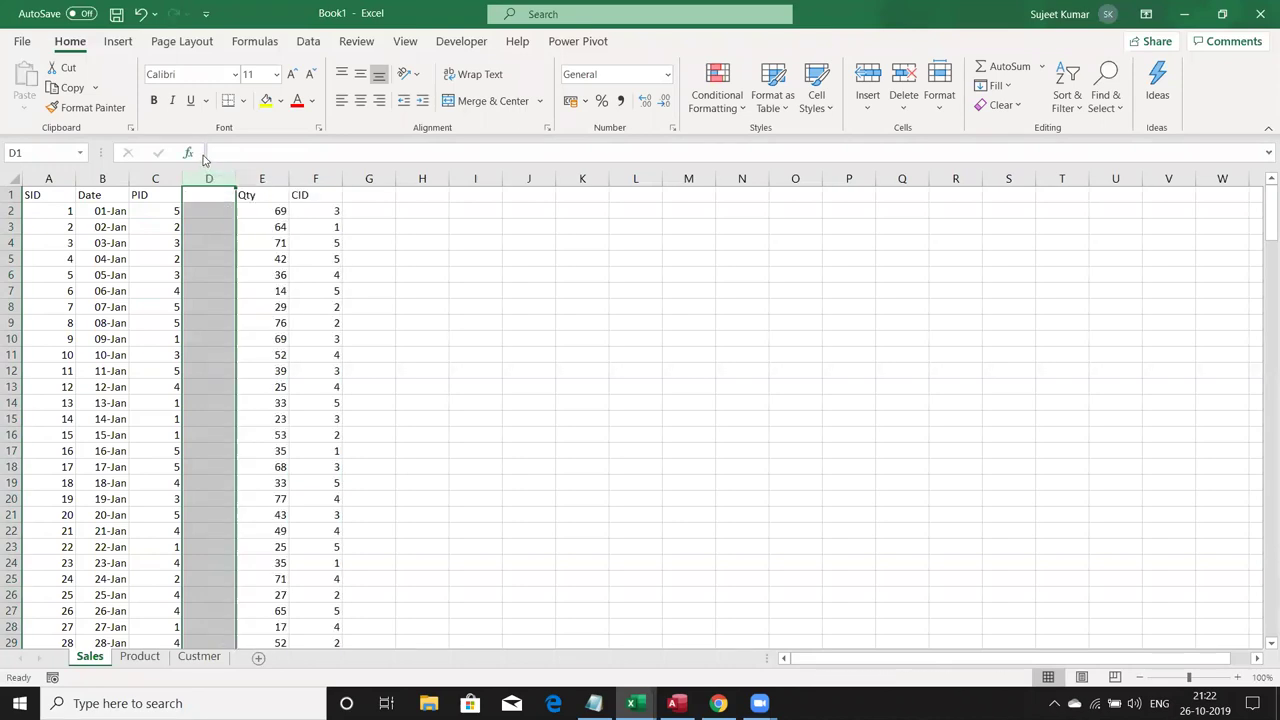
key("Down")
key("Up")
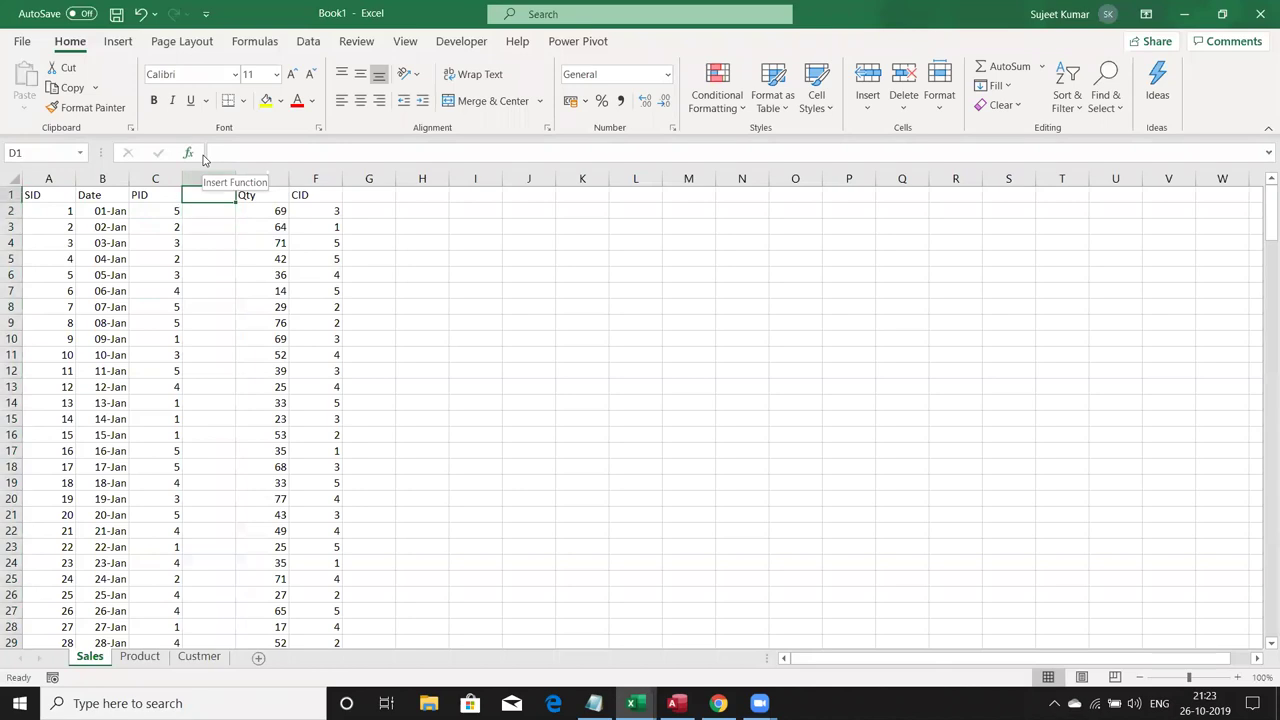
type("NAme")
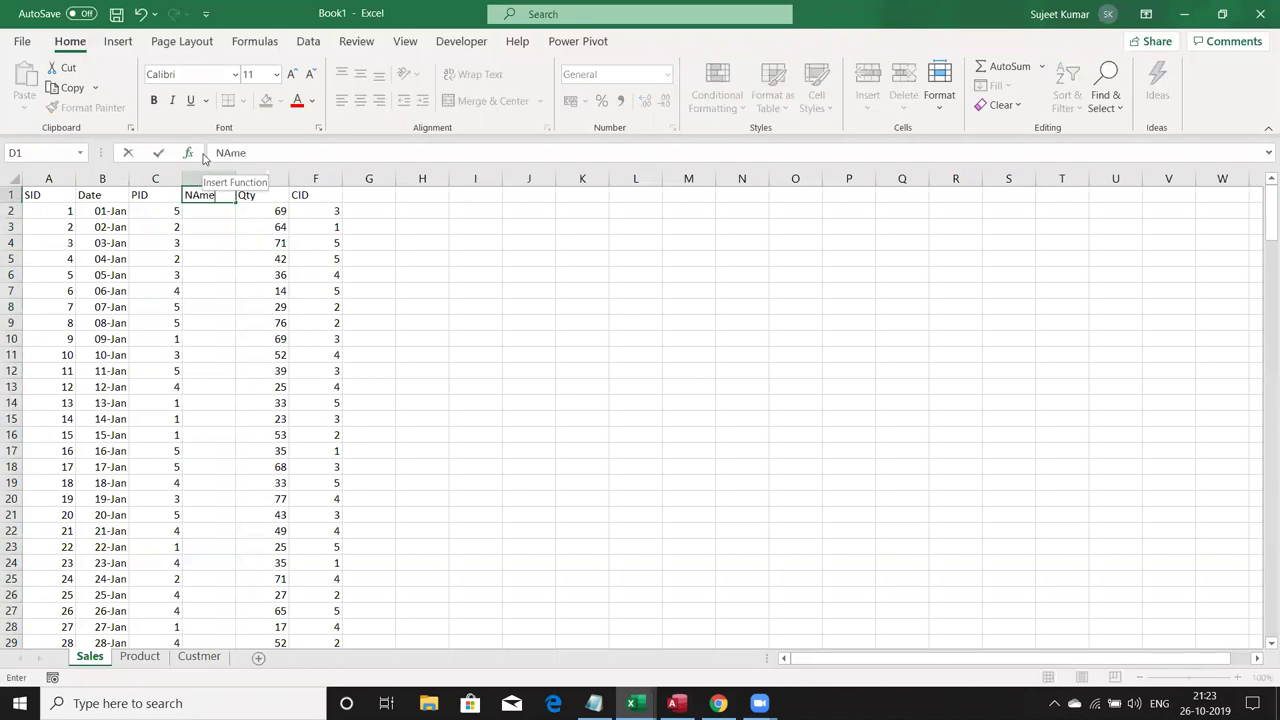
key("Return")
Enter =VLOOKUP(C2,Product!A:C,2,0) in D2 to look up the product name
type("=vl")
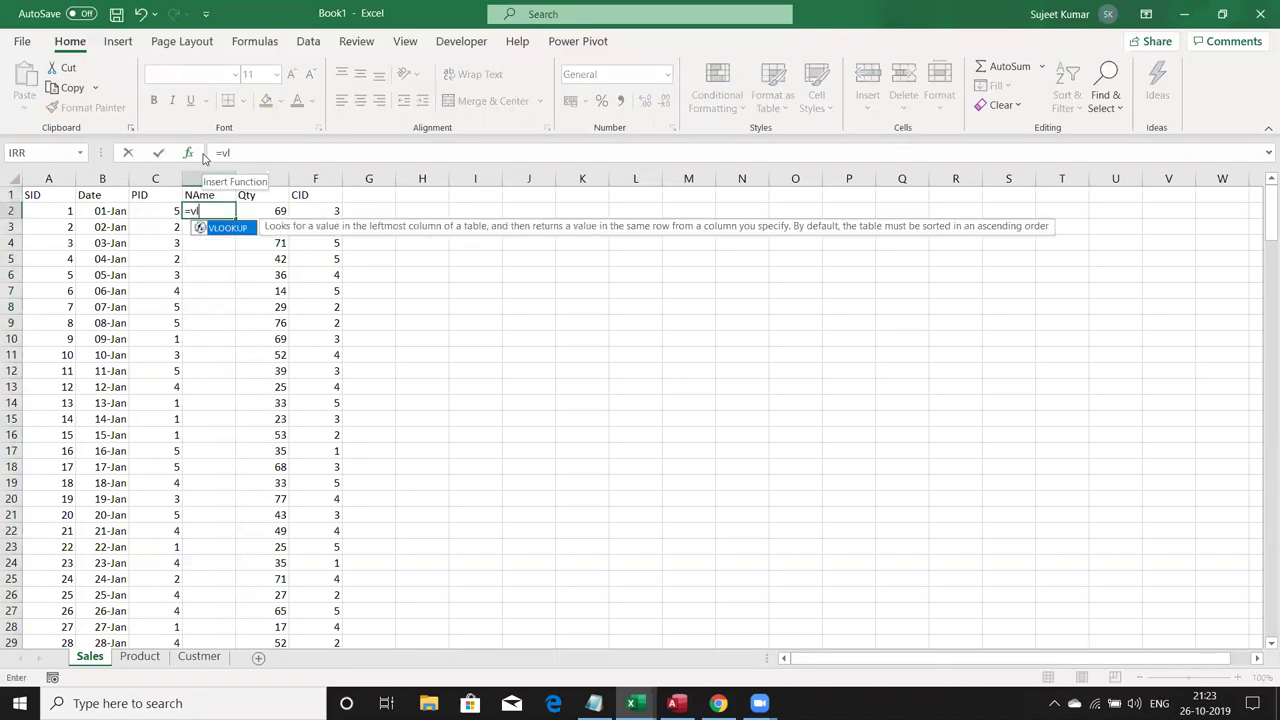
key("Tab")
key("Left")
type(",")
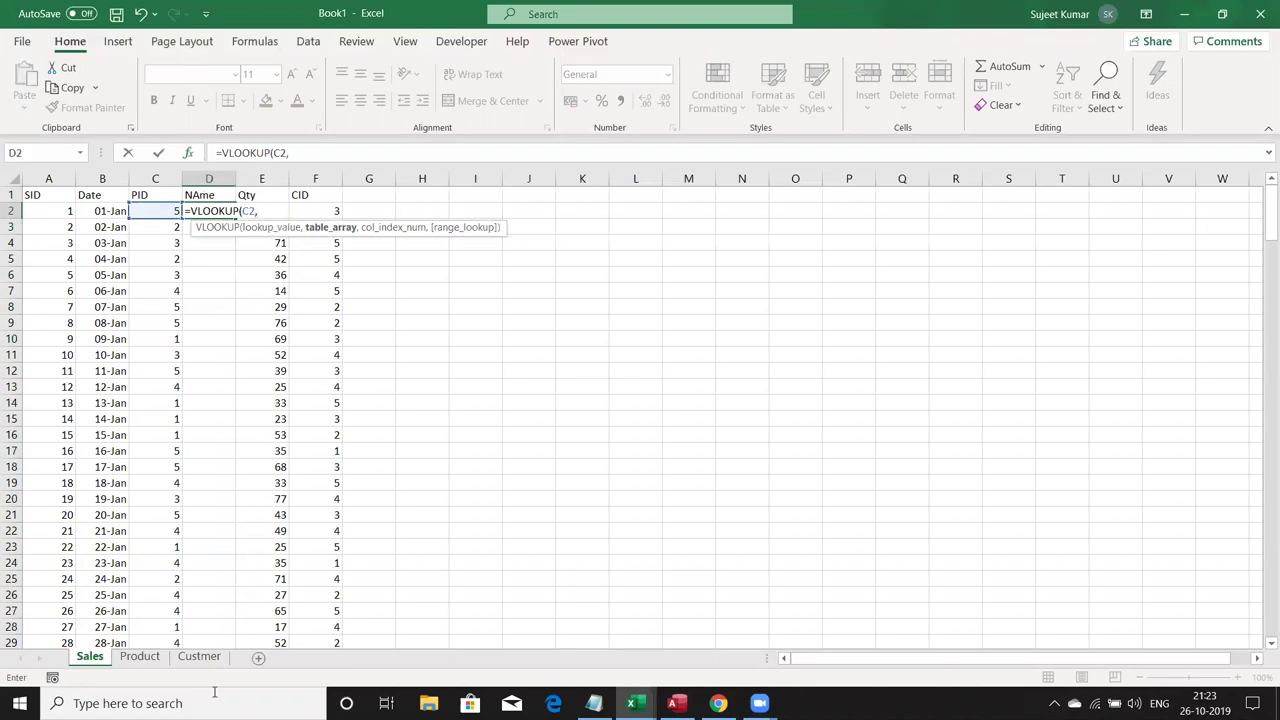
left_click(140, 656)
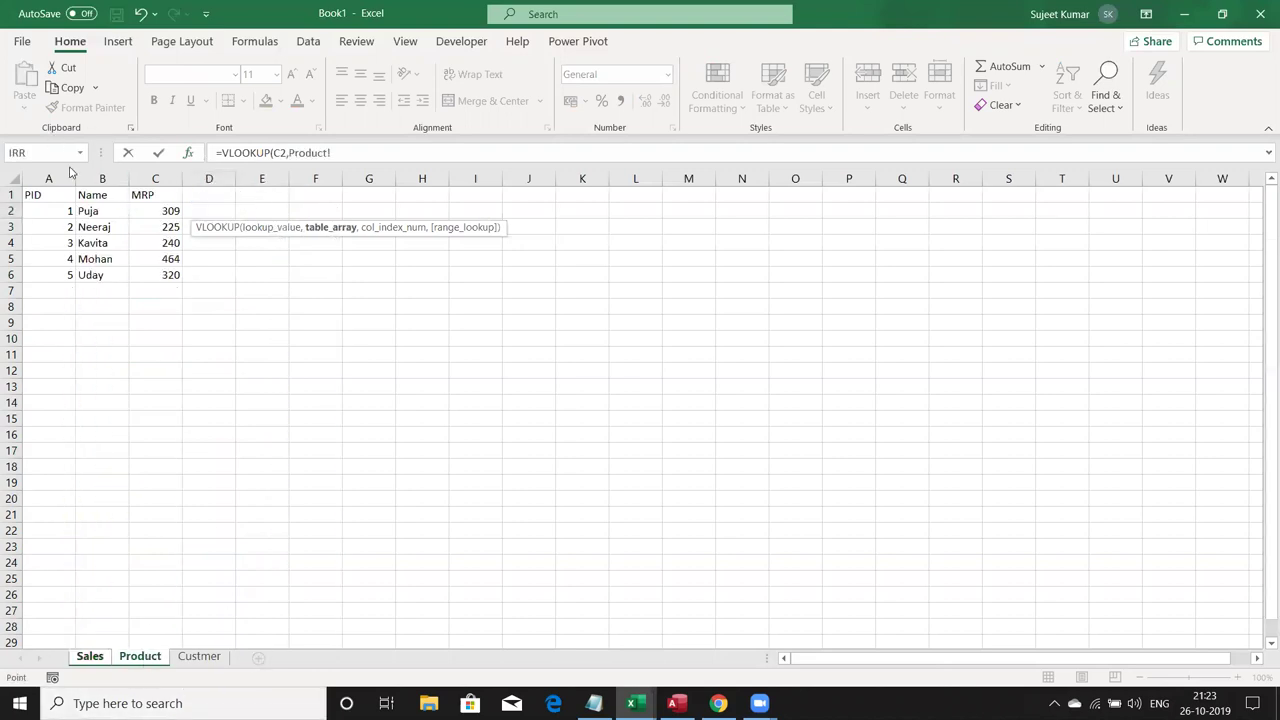
left_click_drag(62, 170, 152, 170)
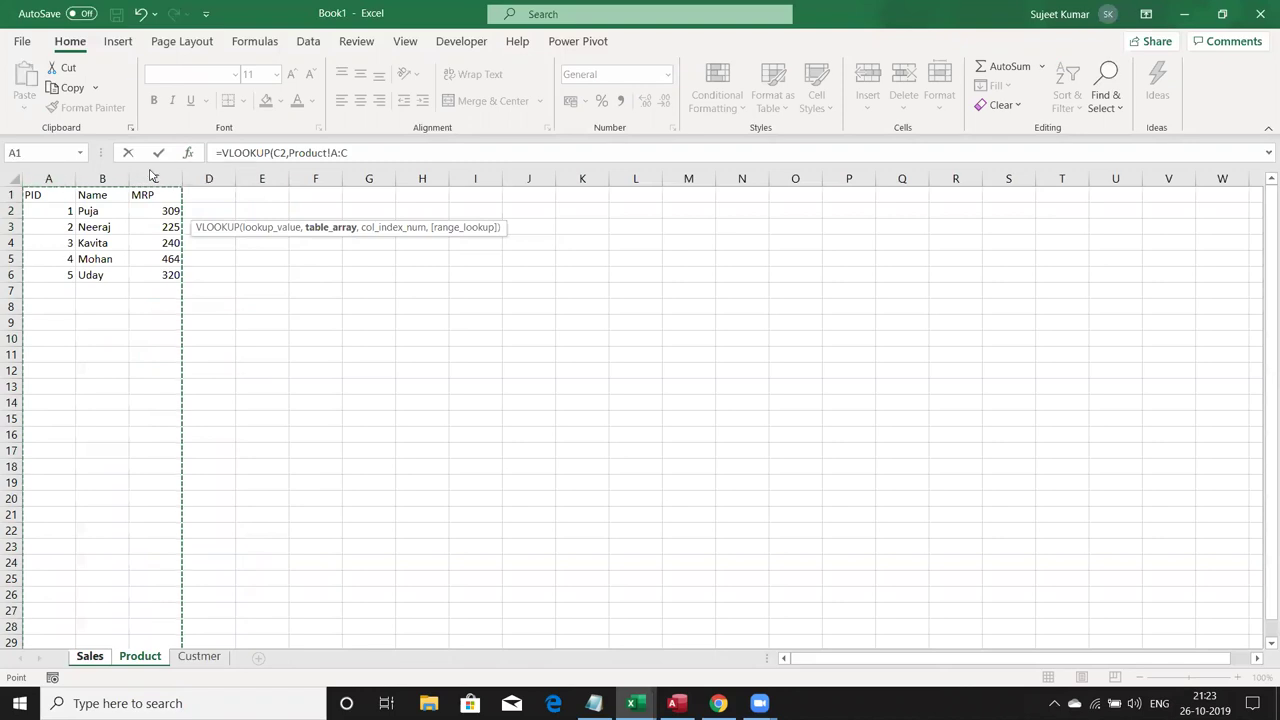
type(",2")
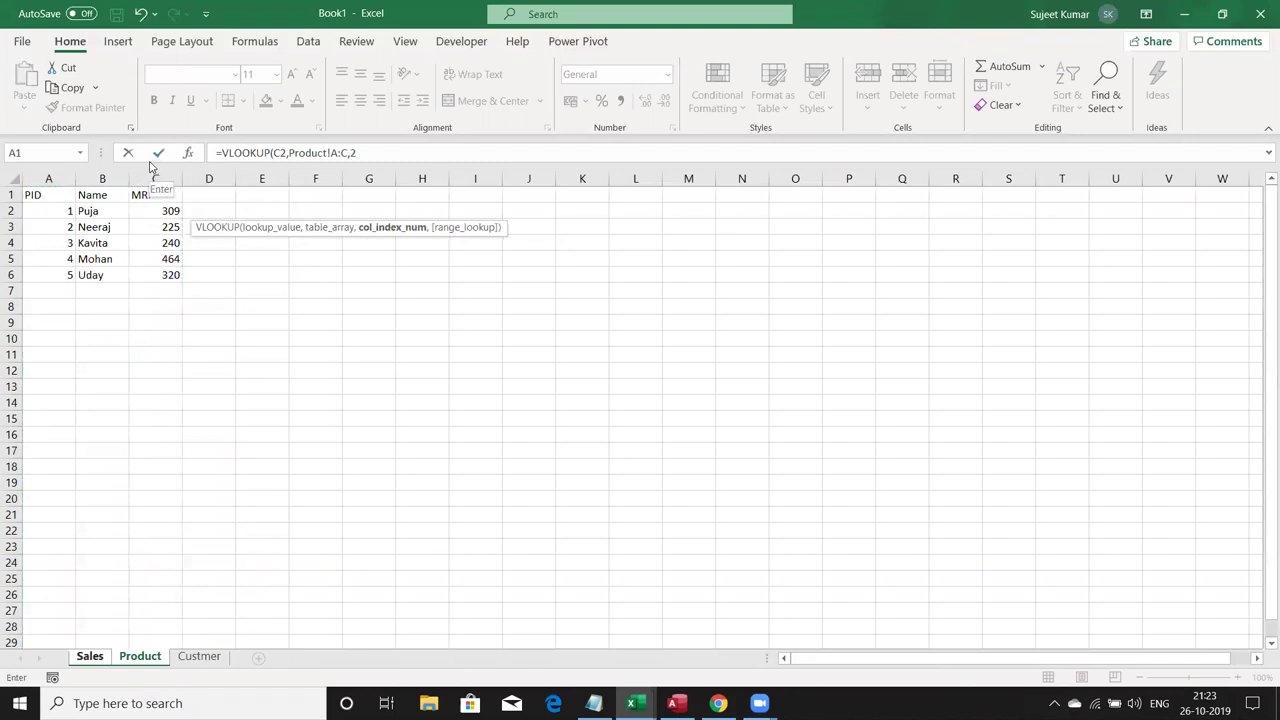
type(",0")
left_click(157, 155)
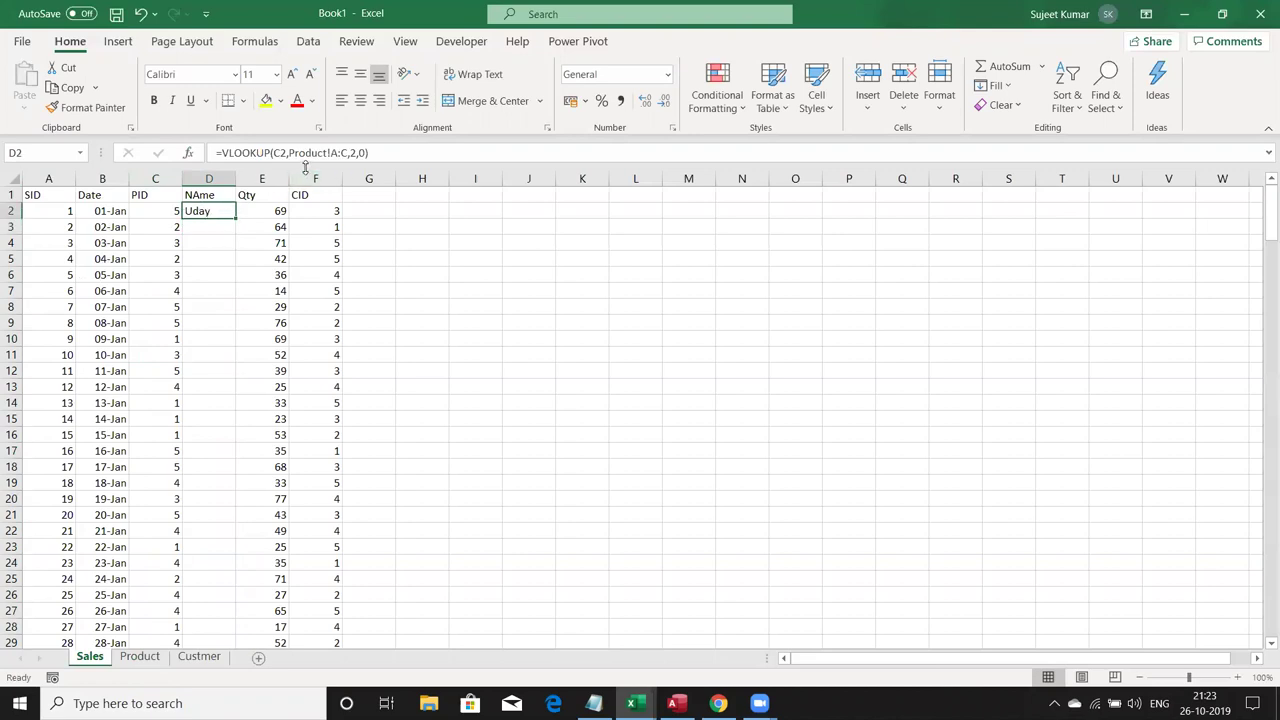
On the Product sheet, enter the names DVD, CD, TFT, RAM and HD in B2:B6
left_click(140, 656)
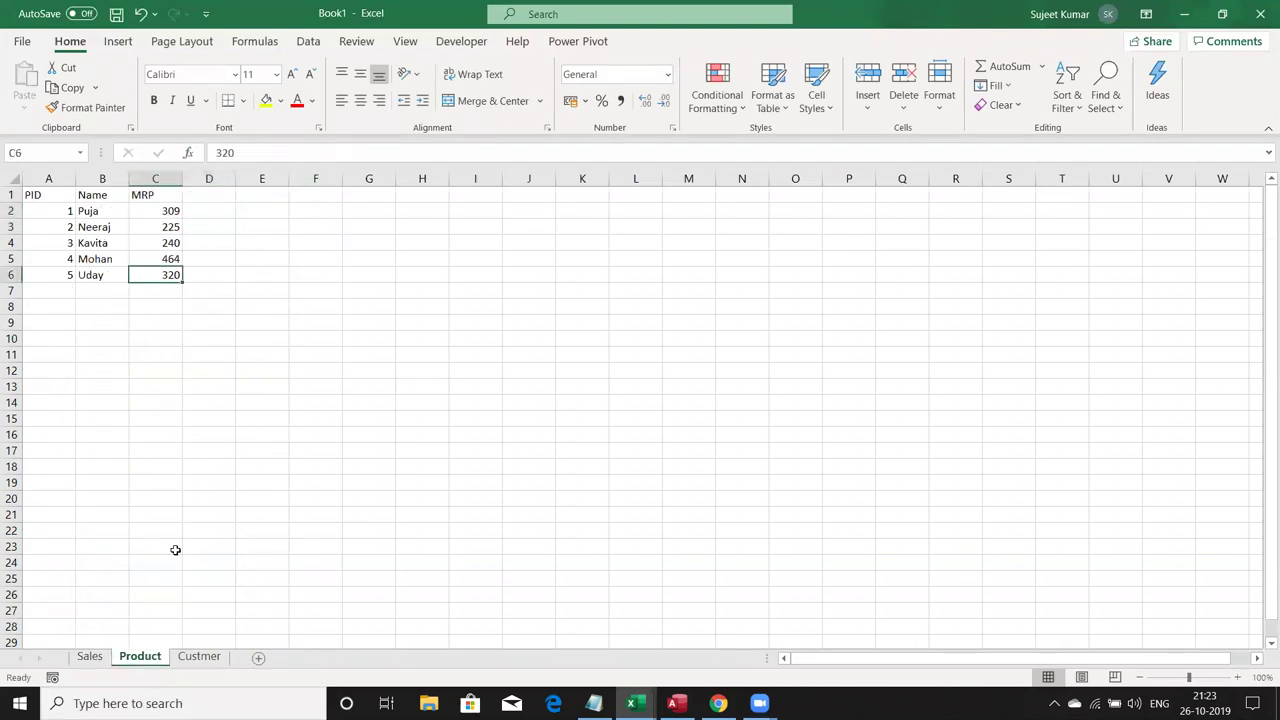
left_click(98, 210)
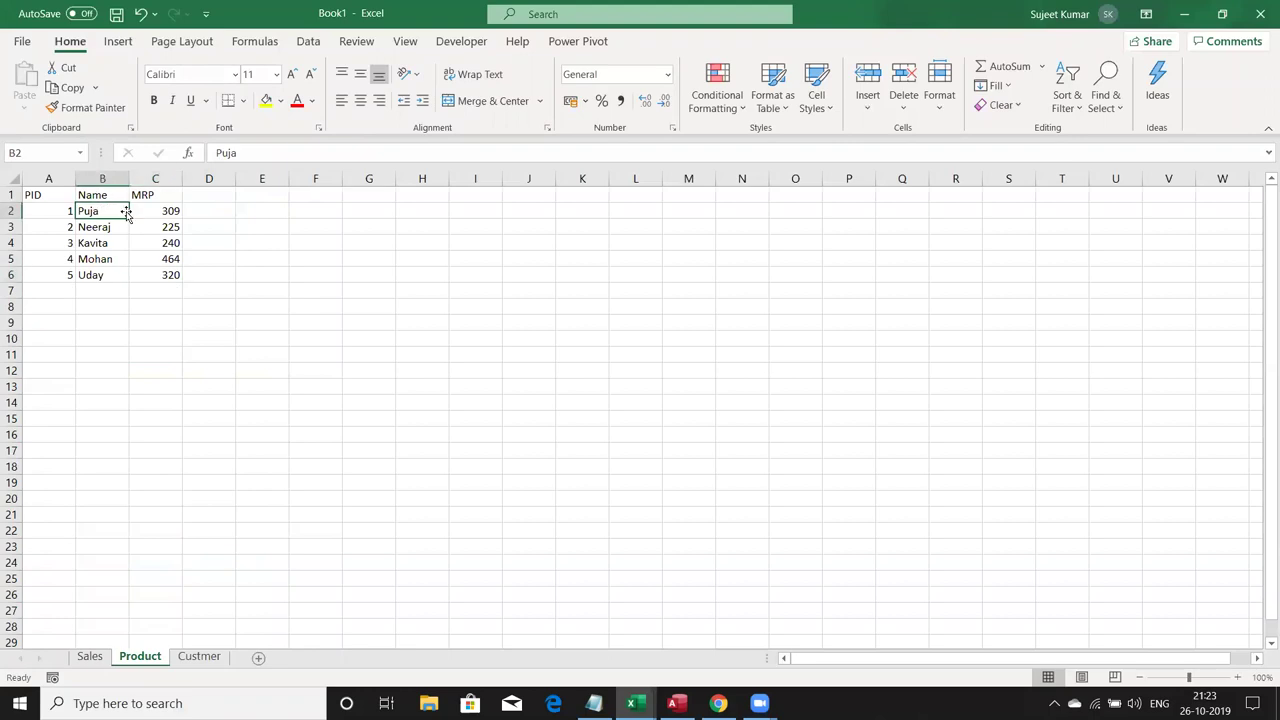
type("DVD")
key("Return")
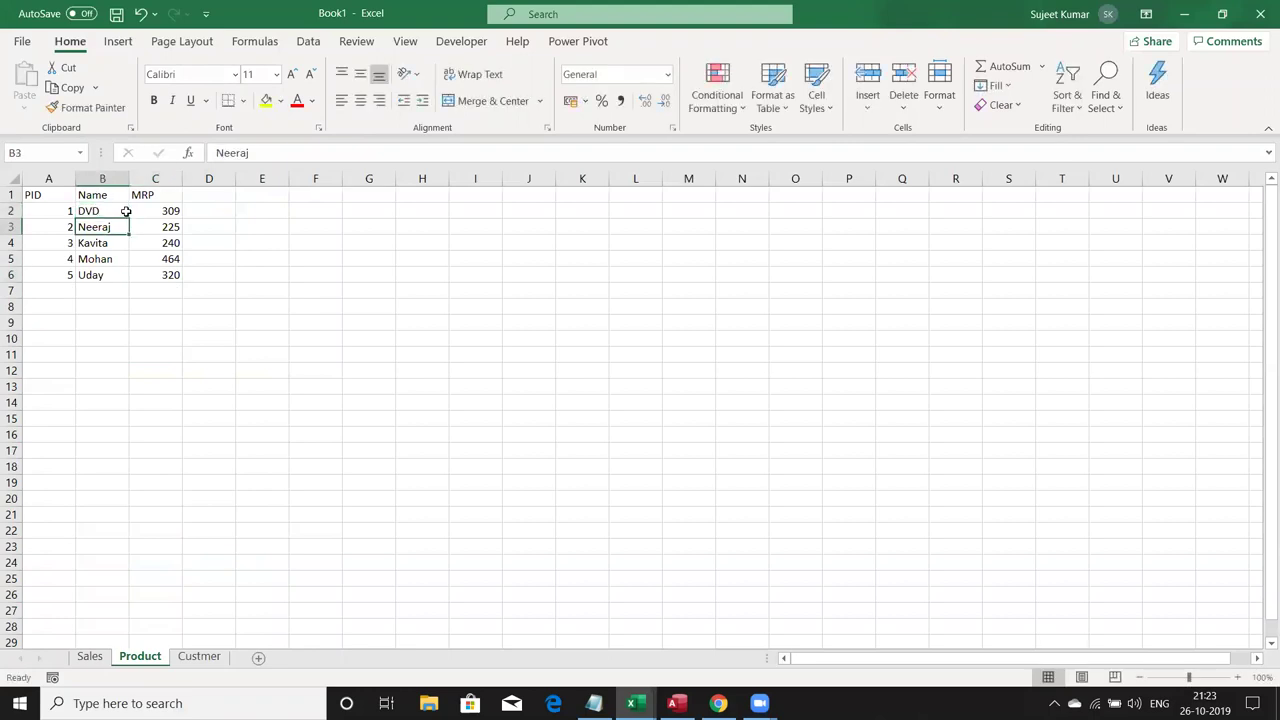
type("CD")
key("Return")
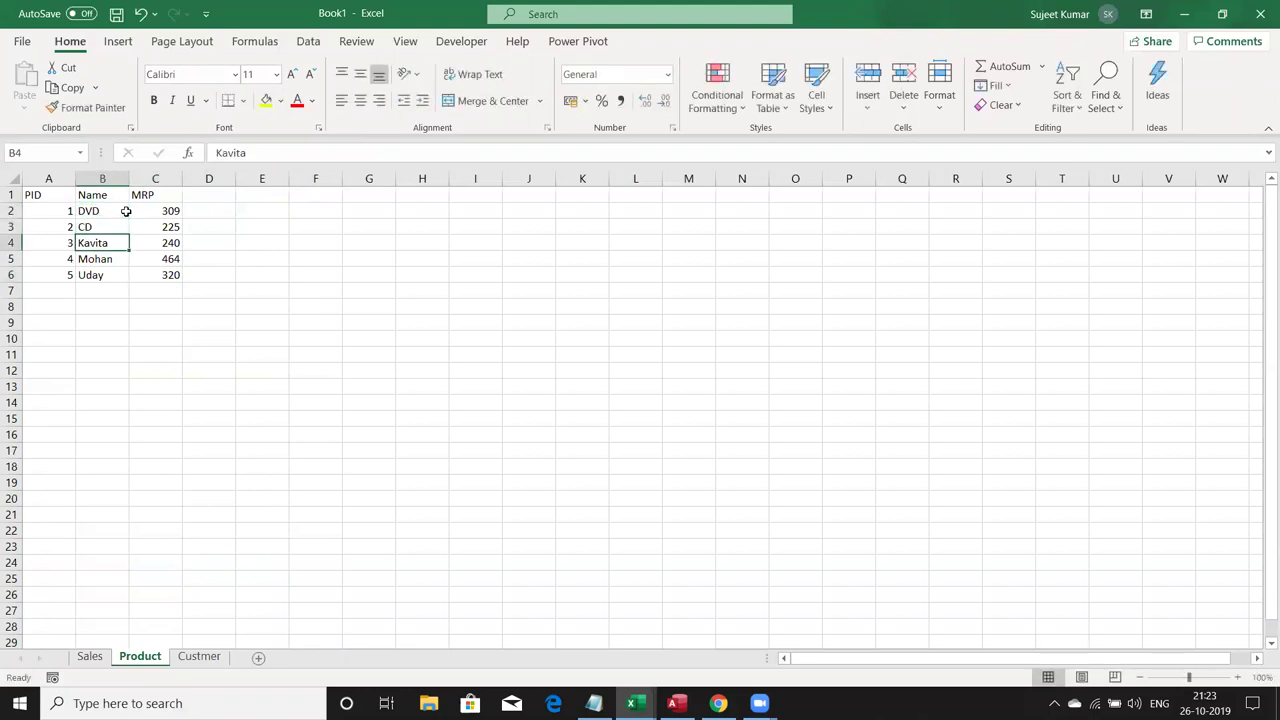
type("FTF")
key("Return")
key("Up")
type("TFT")
key("Return")
type("RAM")
key("Return")
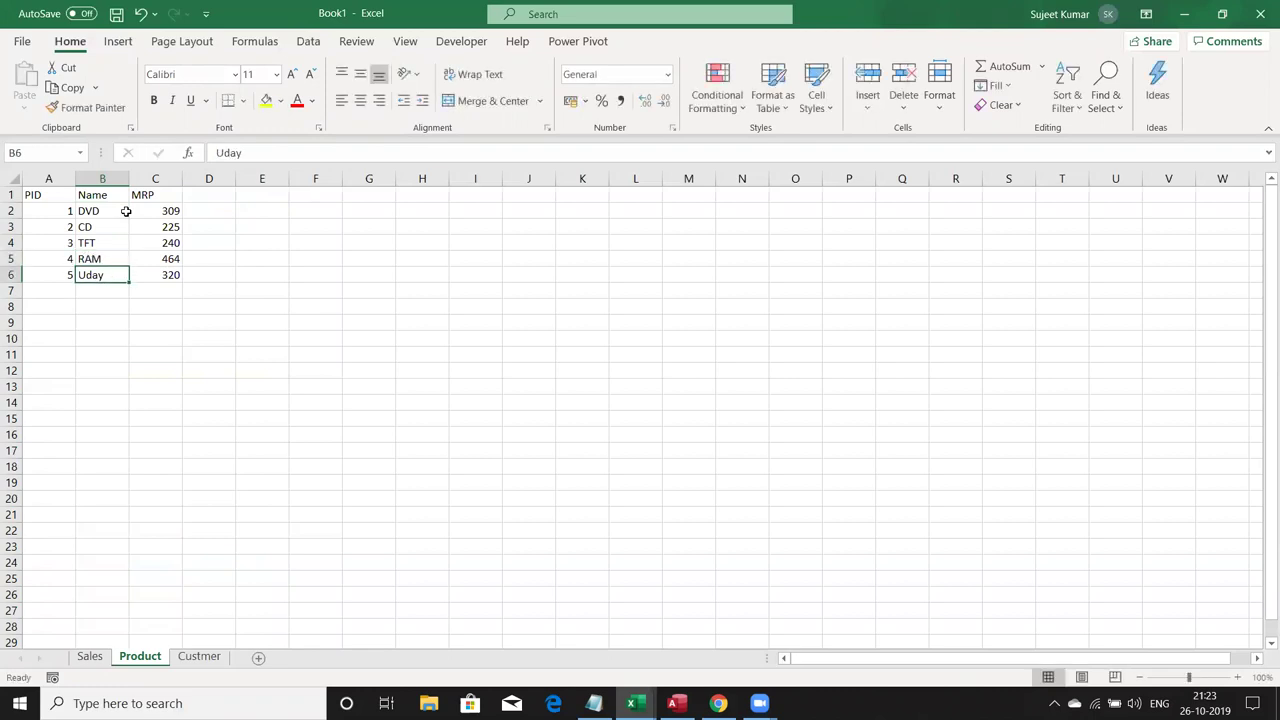
type("HD")
key("Return")
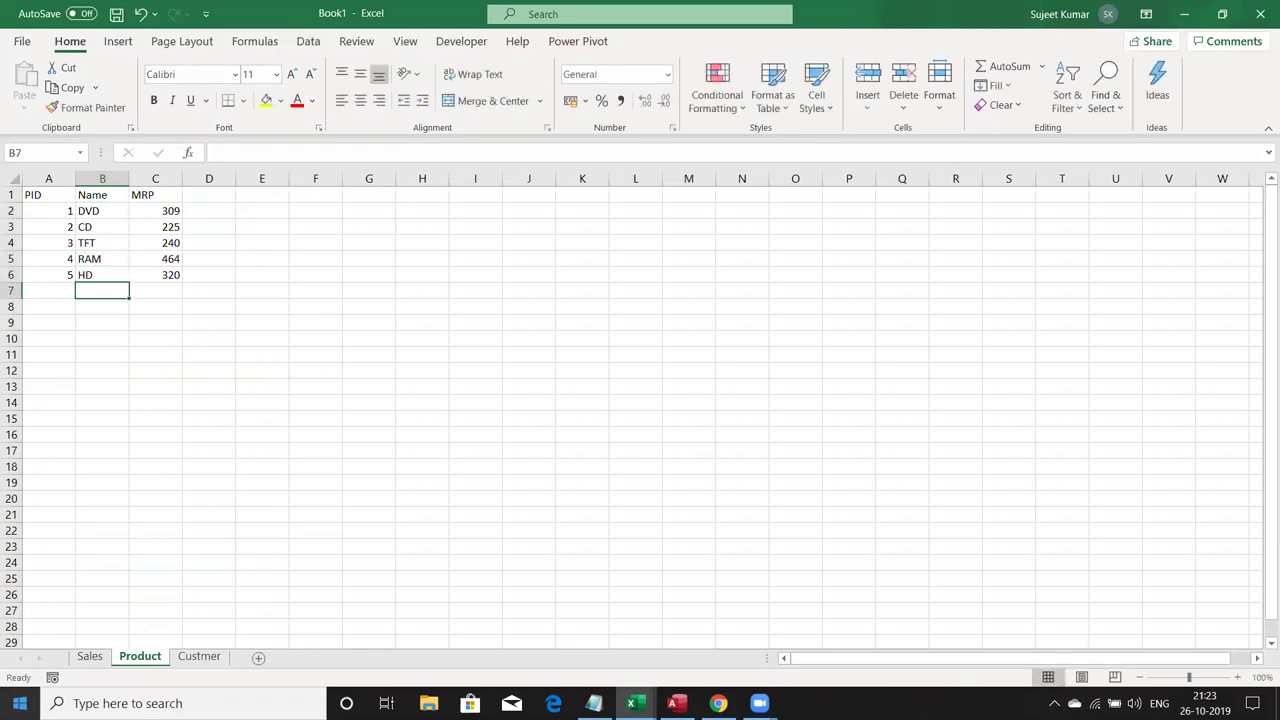
Fill the NAme lookup formula down the whole Sales sheet
left_click(89, 656)
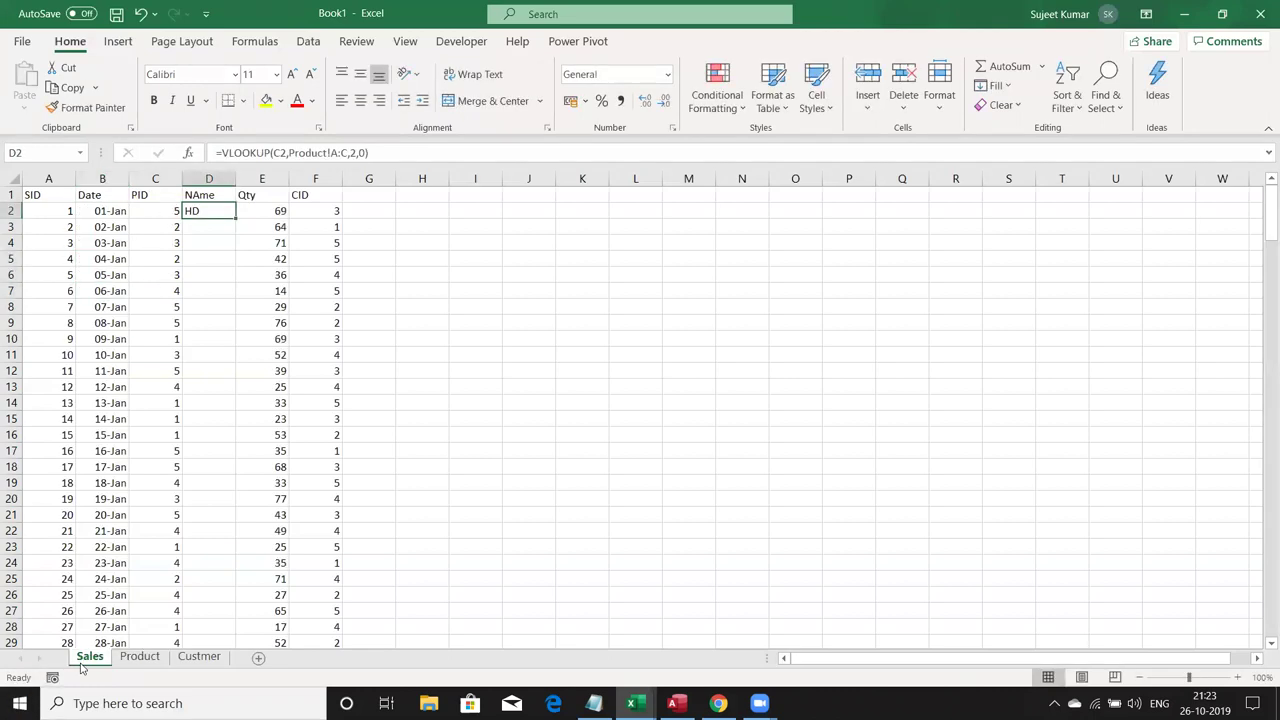
double_click(235, 218)
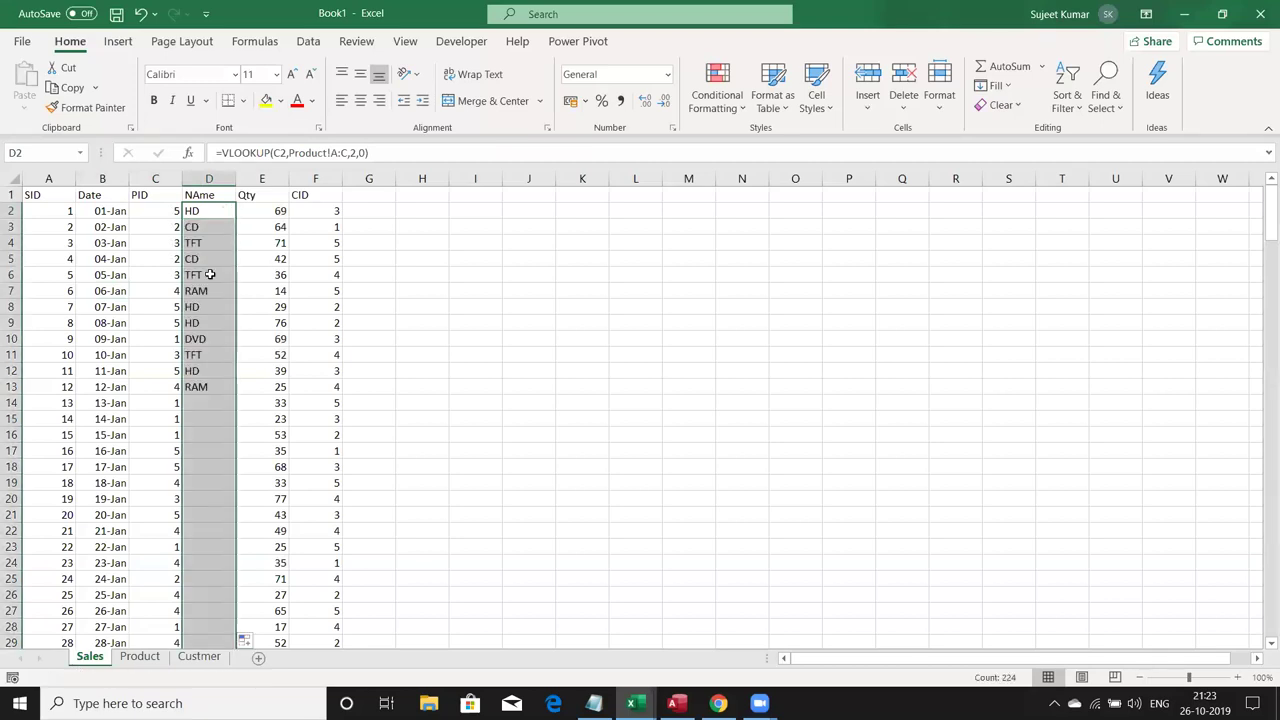
left_click(329, 171)
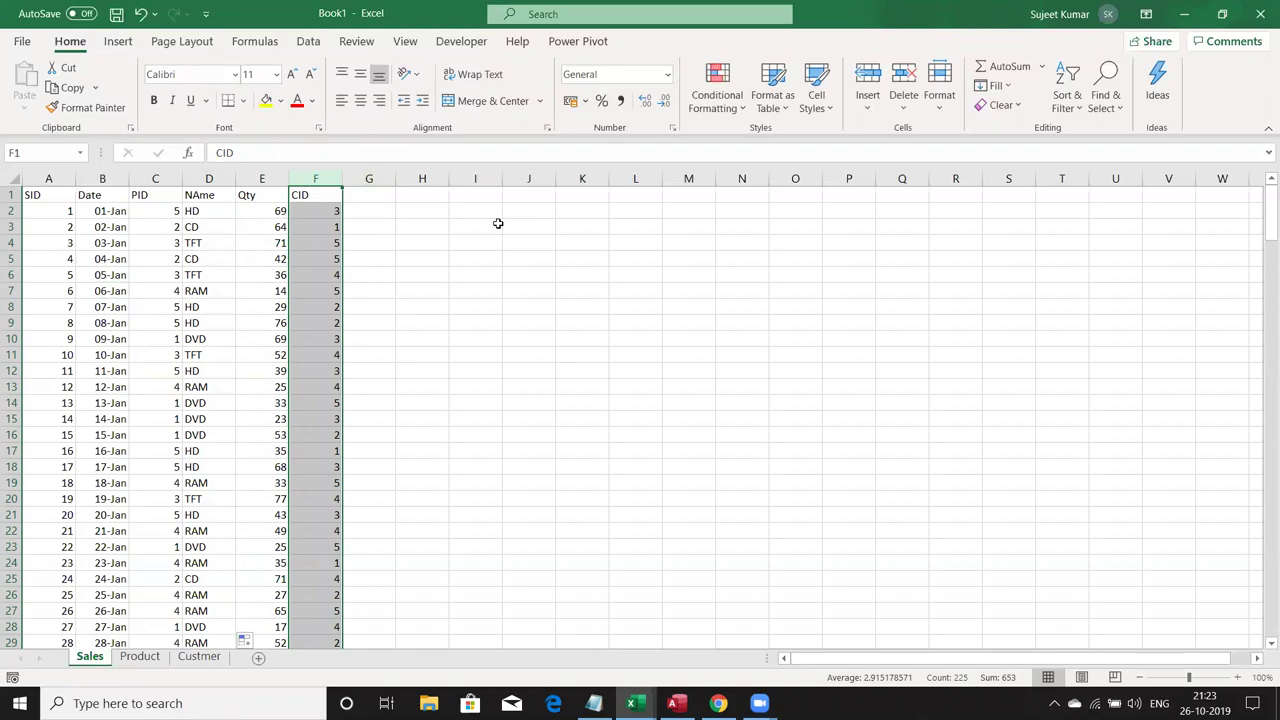
Delete the NAme column from the Sales sheet
key("Left")
key("Left")
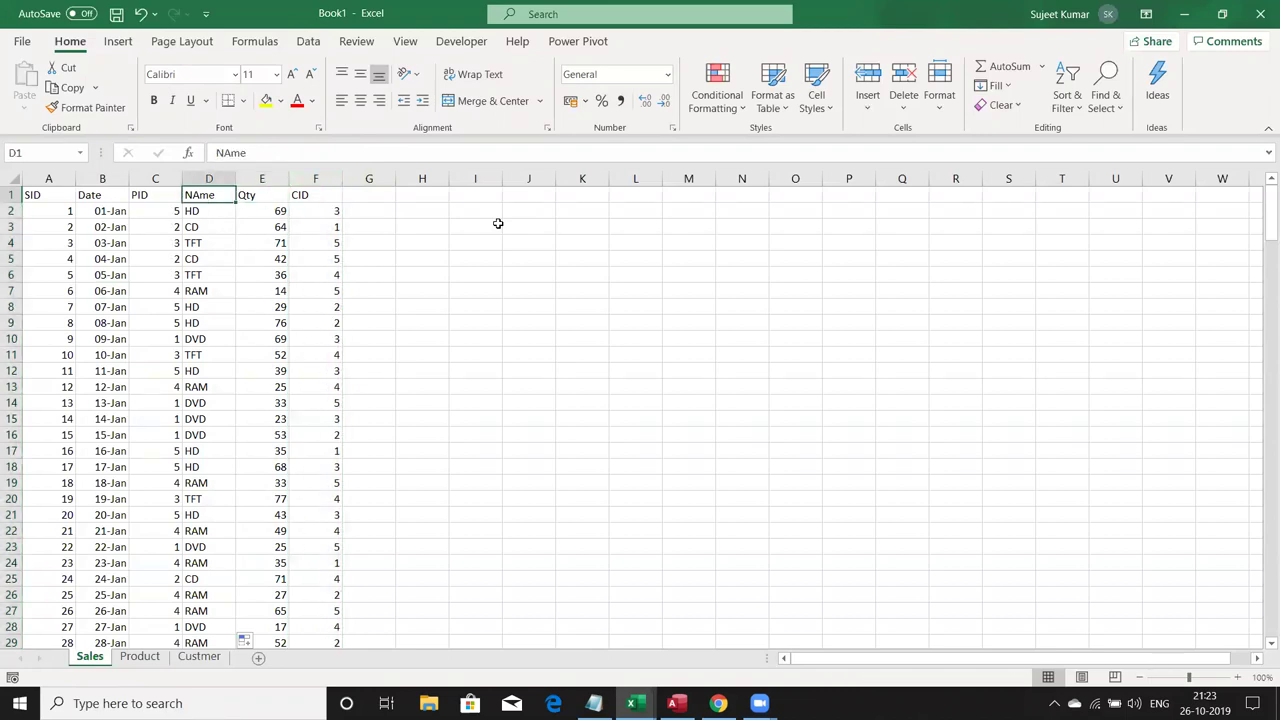
key("ctrl+shift+Down")
key("ctrl+minus")
key("Return")
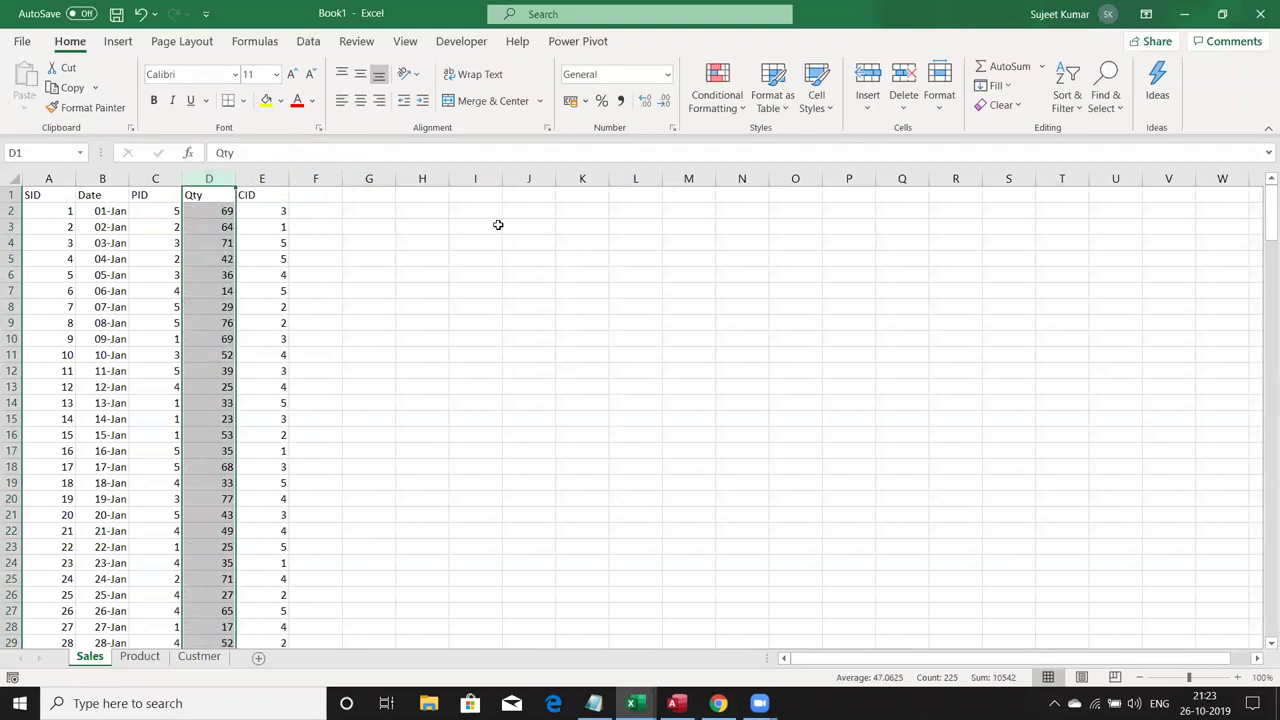
key("Down")
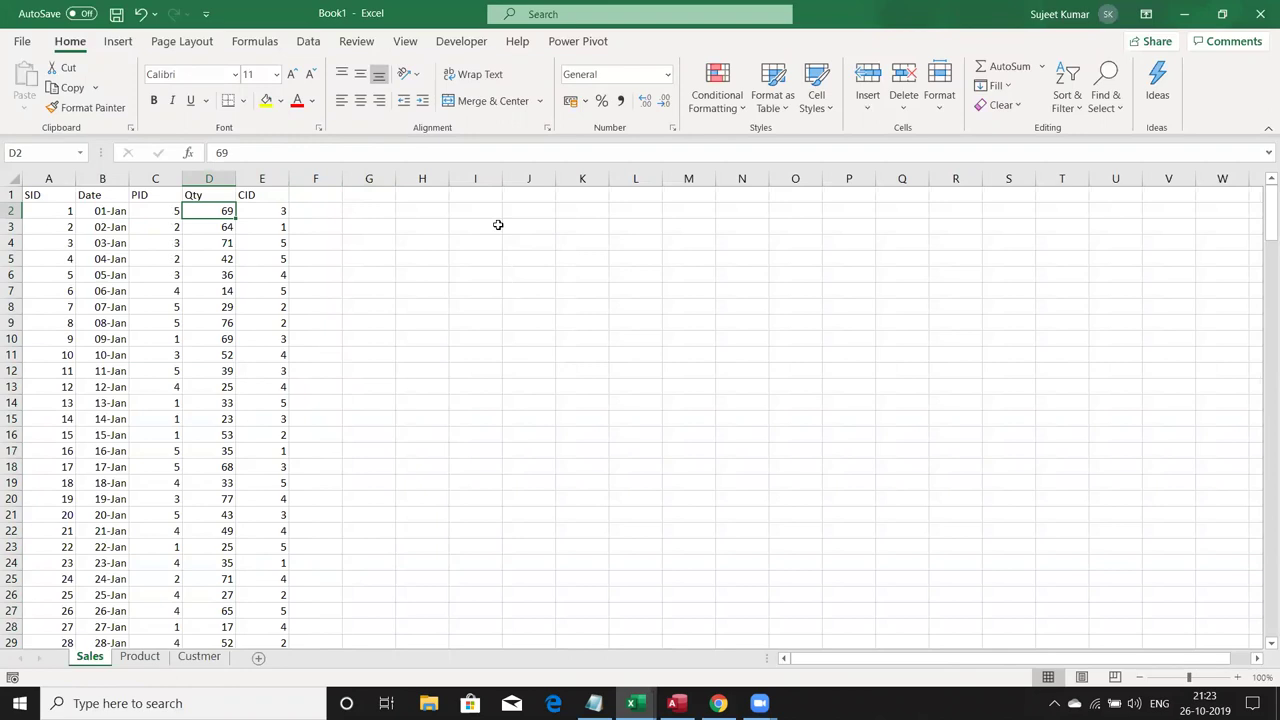
Navigate the data with Ctrl+arrow shortcuts and select the data rows A2:E225
key("Left")
key("Left")
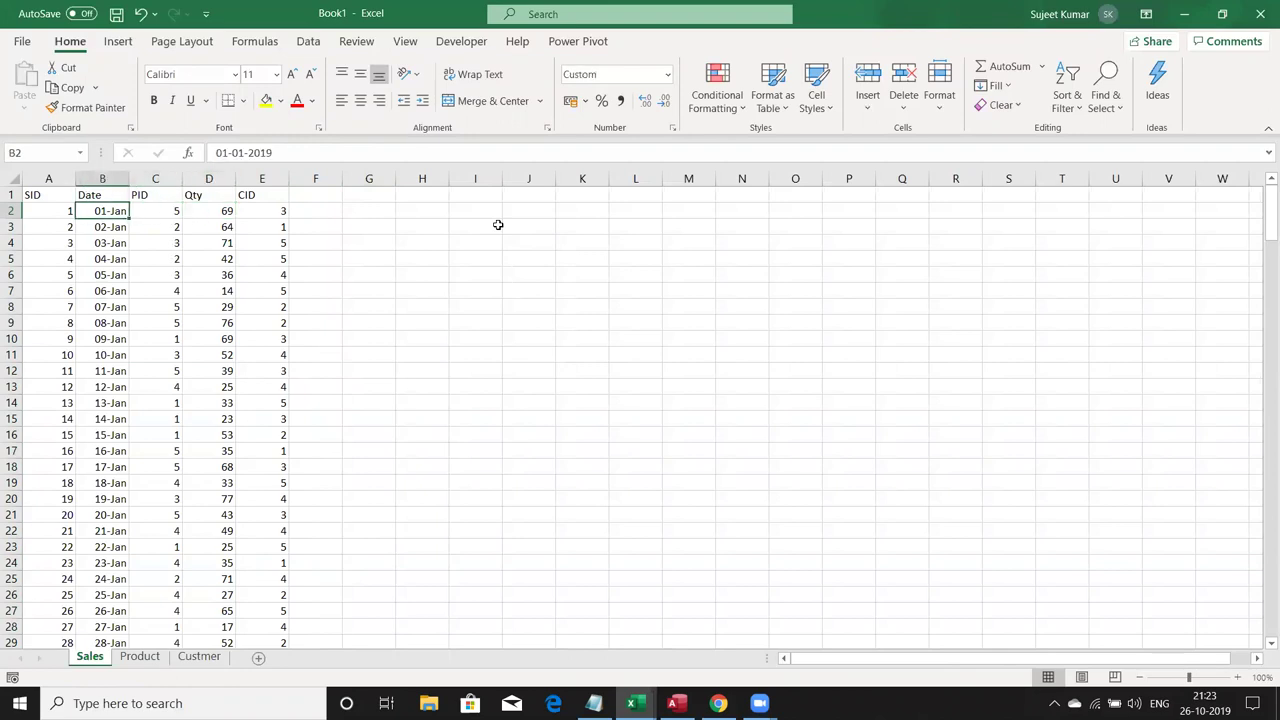
key("Left")
key("ctrl+Down")
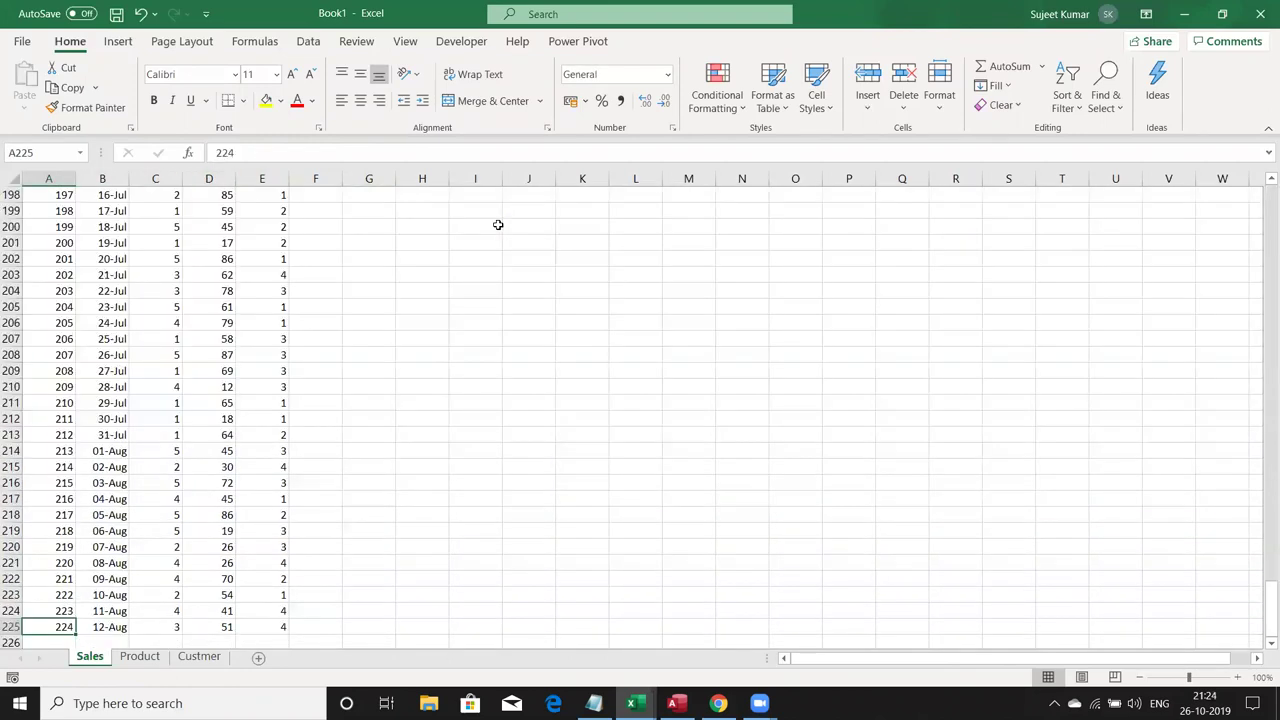
key("ctrl+Up")
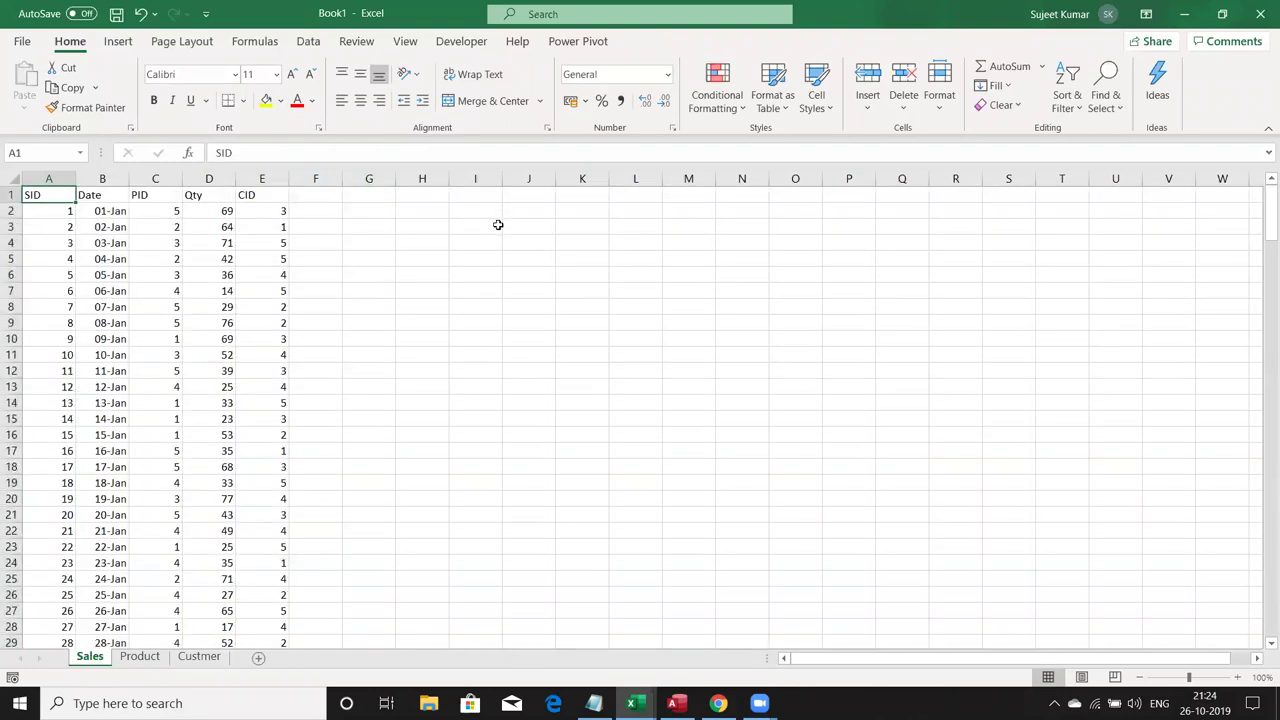
key("Down")
key("ctrl+shift+Right")
key("shift+space")
key("ctrl+shift+Left")
key("ctrl+shift+Down")
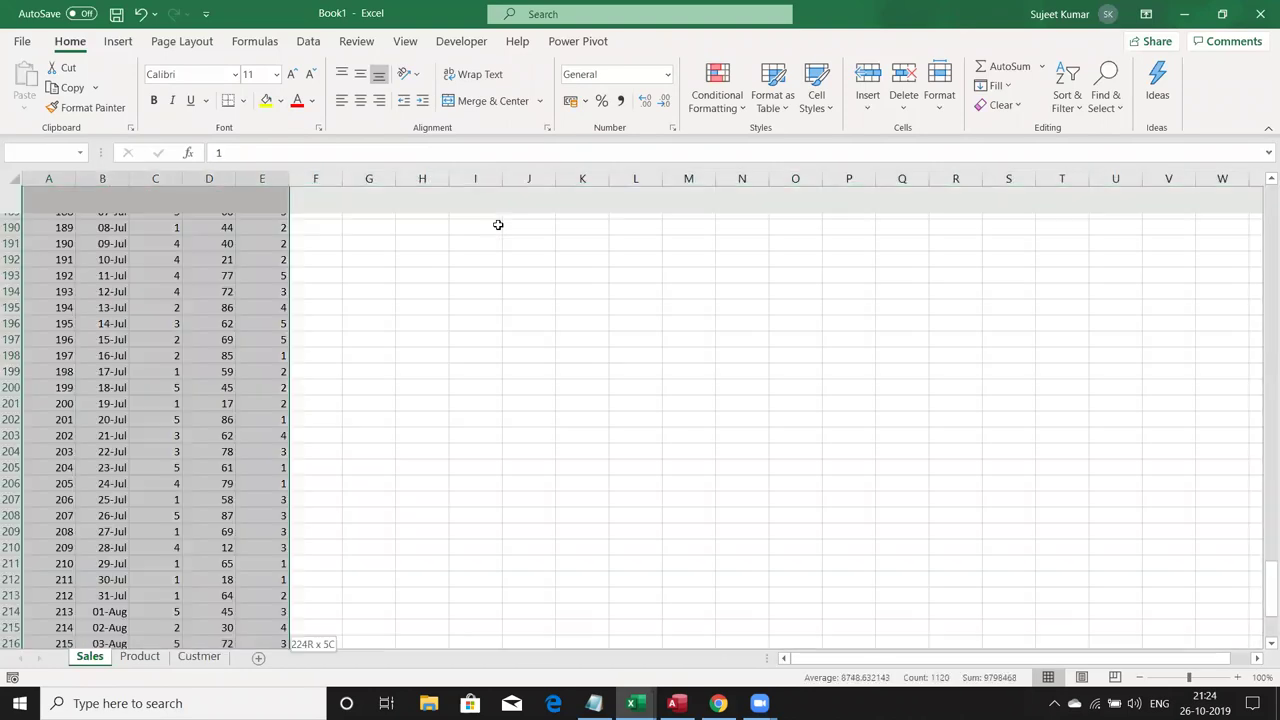
key("ctrl+q")
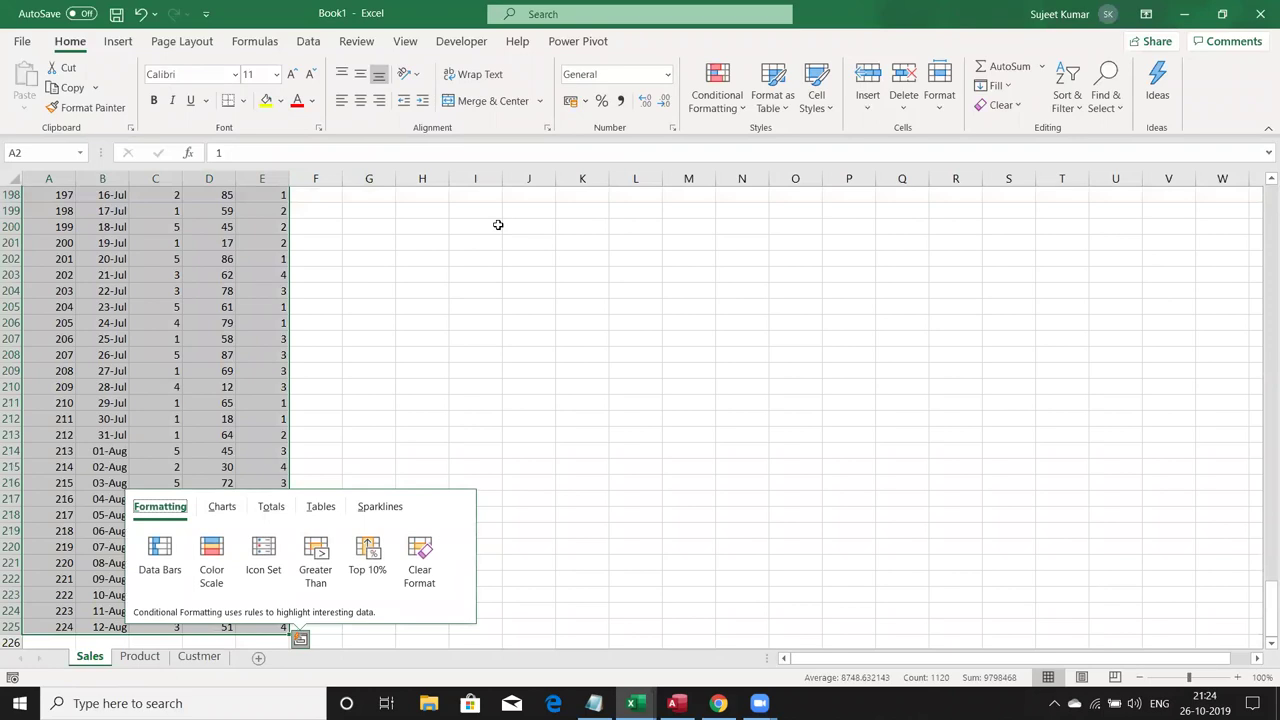
key("Escape")
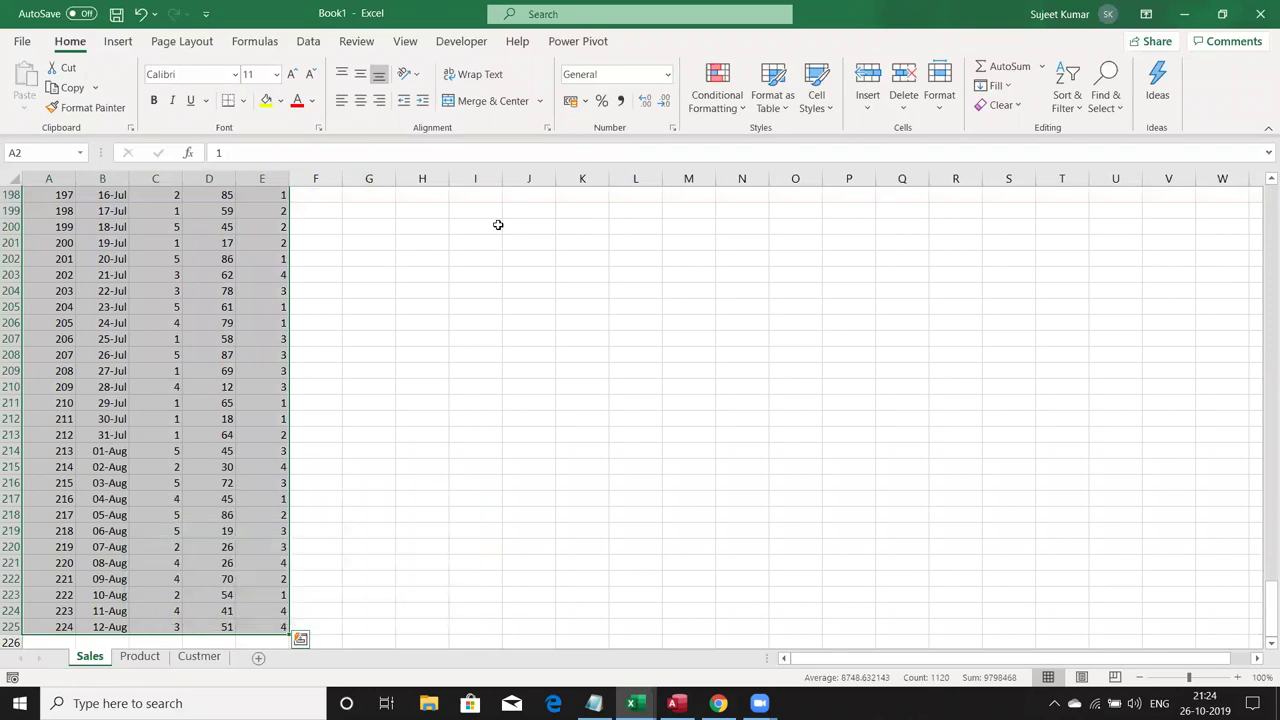
Copy the data rows and paste them below row 225, then undo and cancel the copy
key("ctrl+c")
key("ctrl+Down")
key("Down")
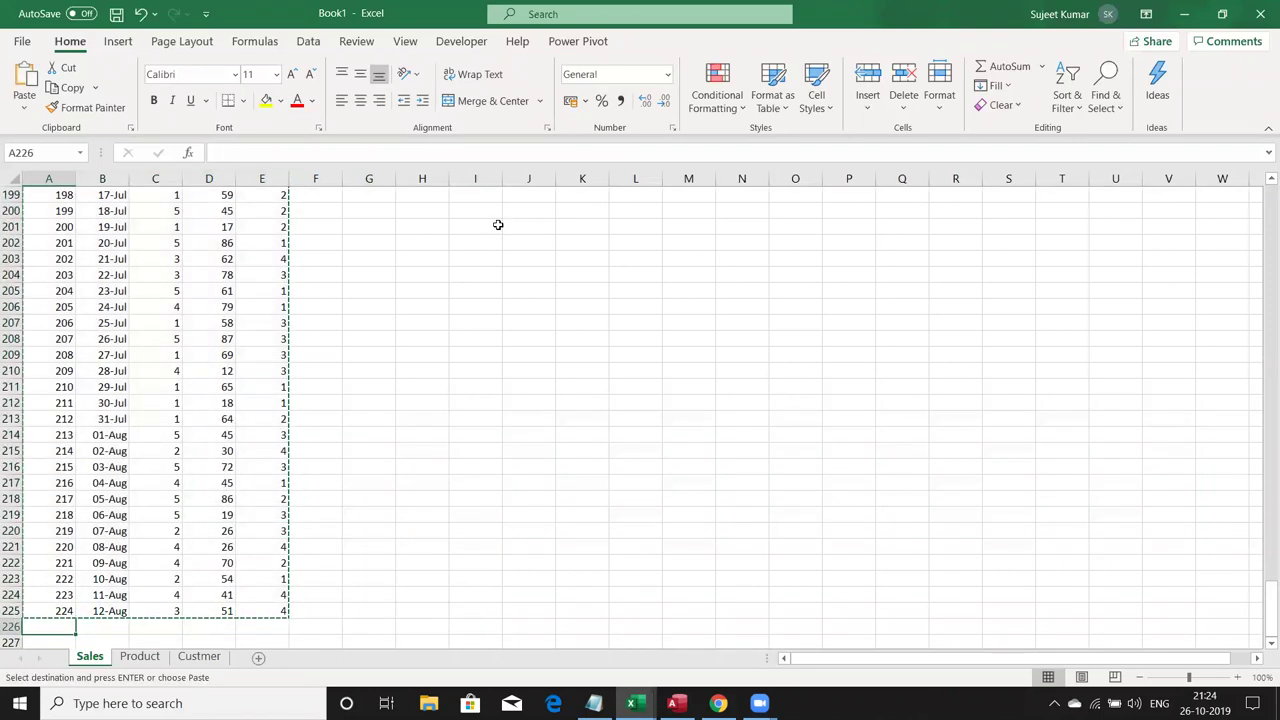
key("ctrl+v")
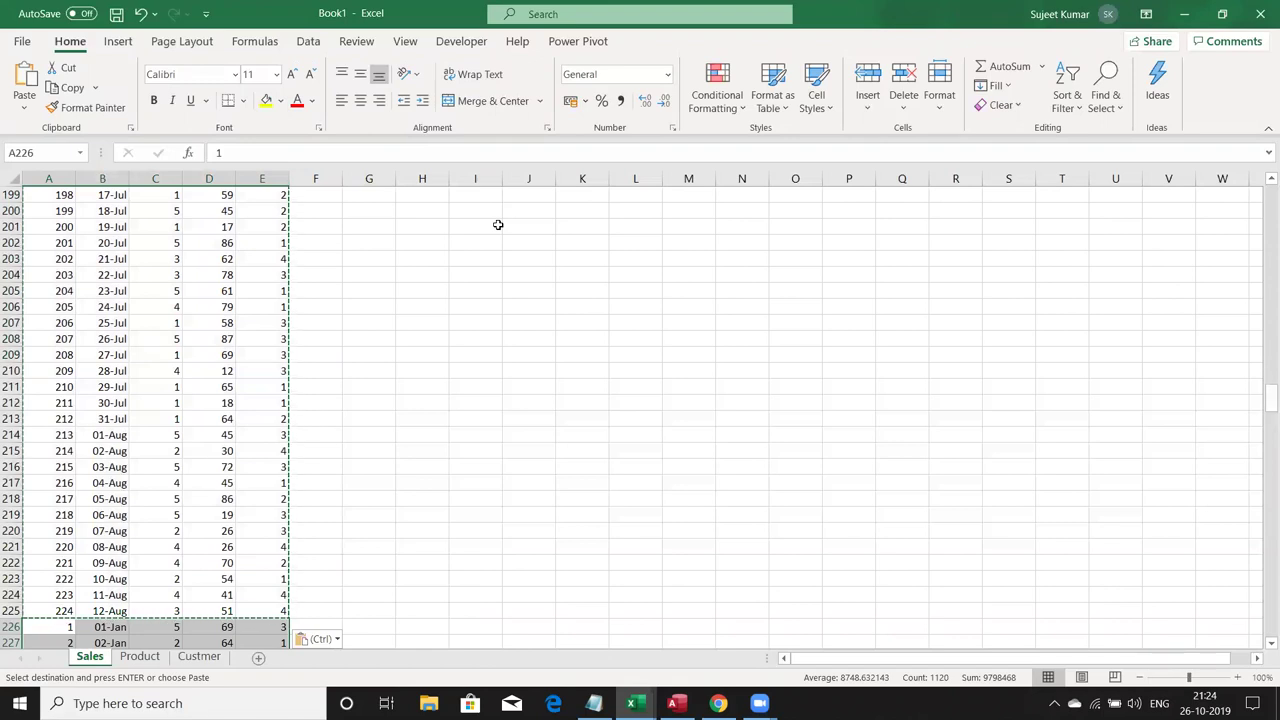
key("ctrl+z")
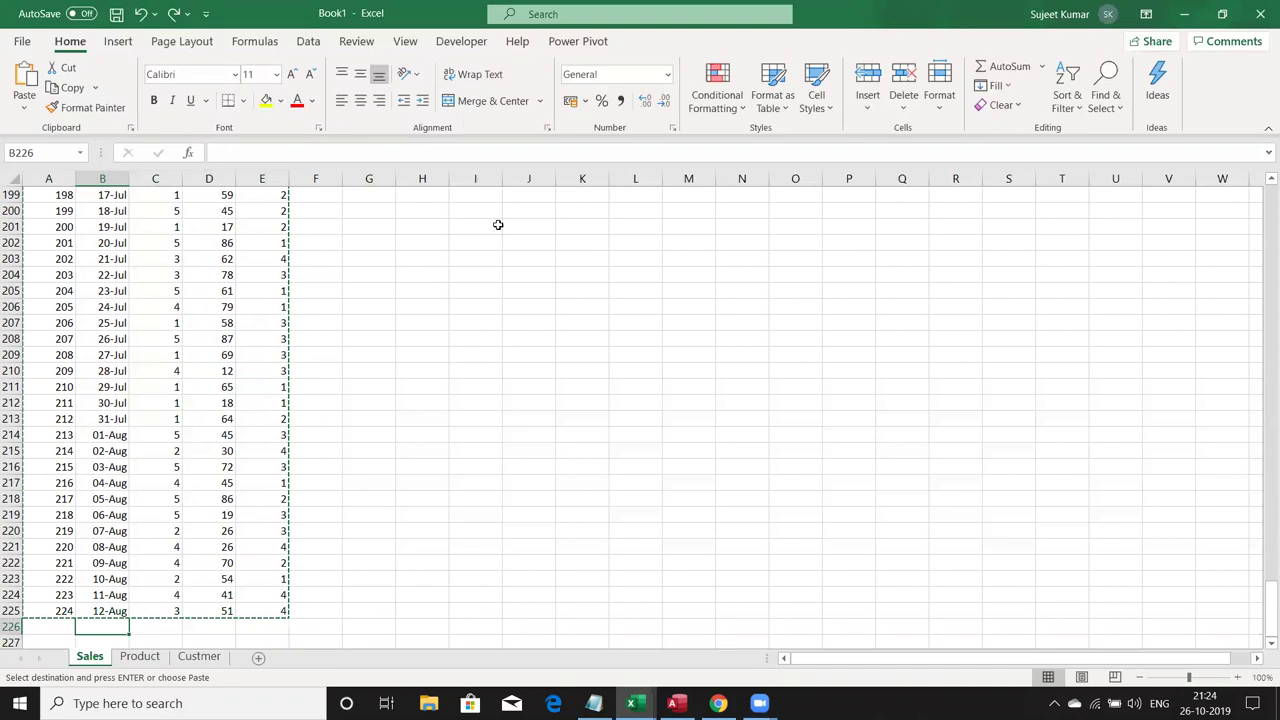
key("Escape")
Practise selecting the whole table A1:E225, the SID column and the Qty column, ending on C10
key("Up")
key("ctrl+Up")
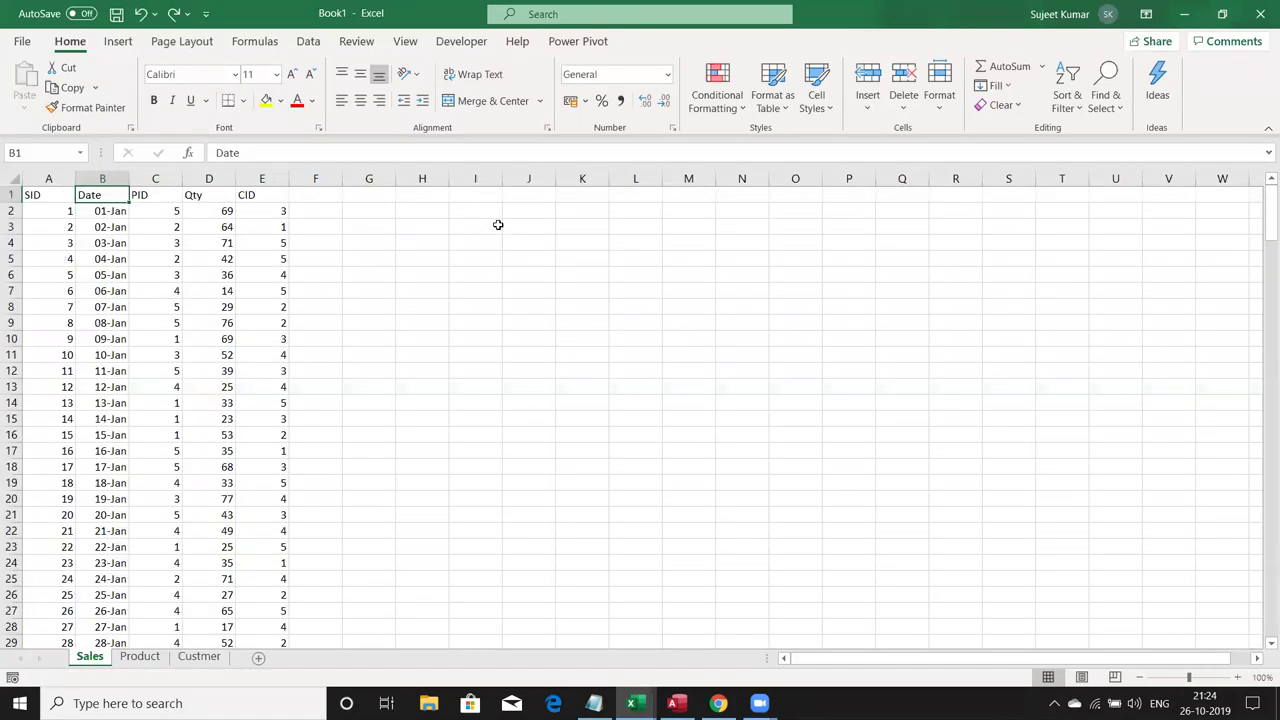
key("Left")
key("ctrl+shift+Right")
key("ctrl+shift+Down")
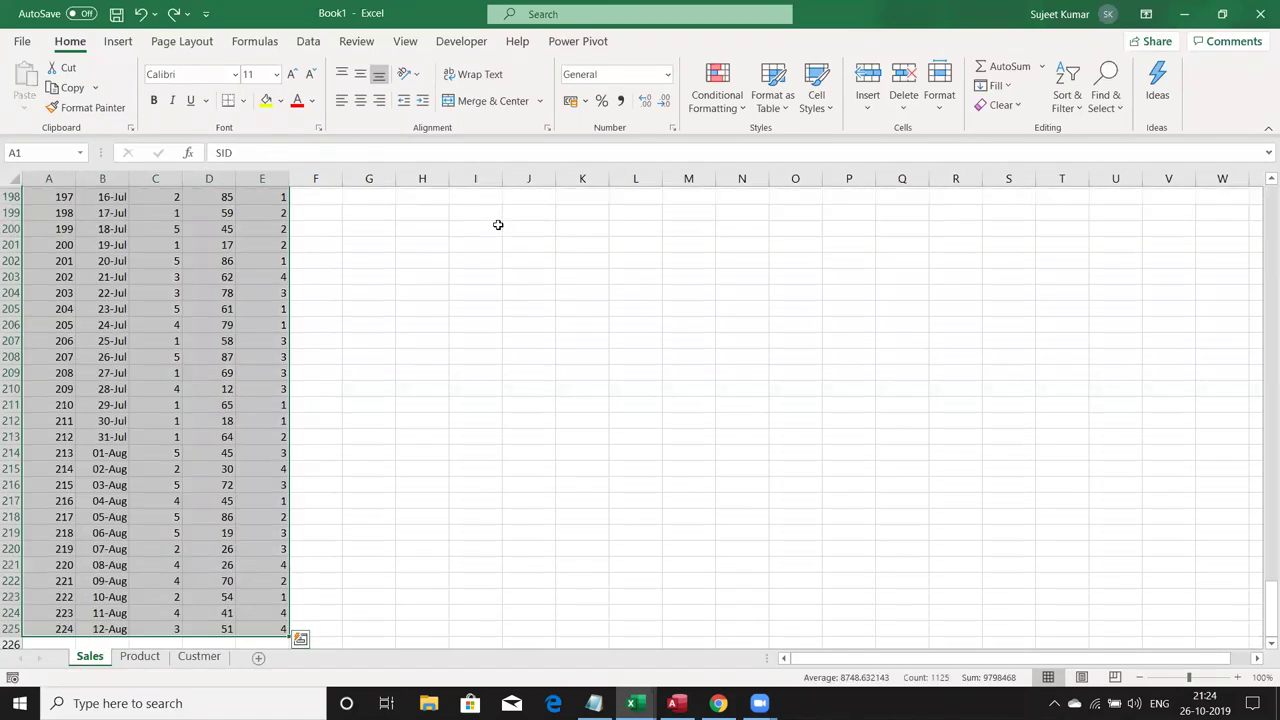
key("ctrl+Home")
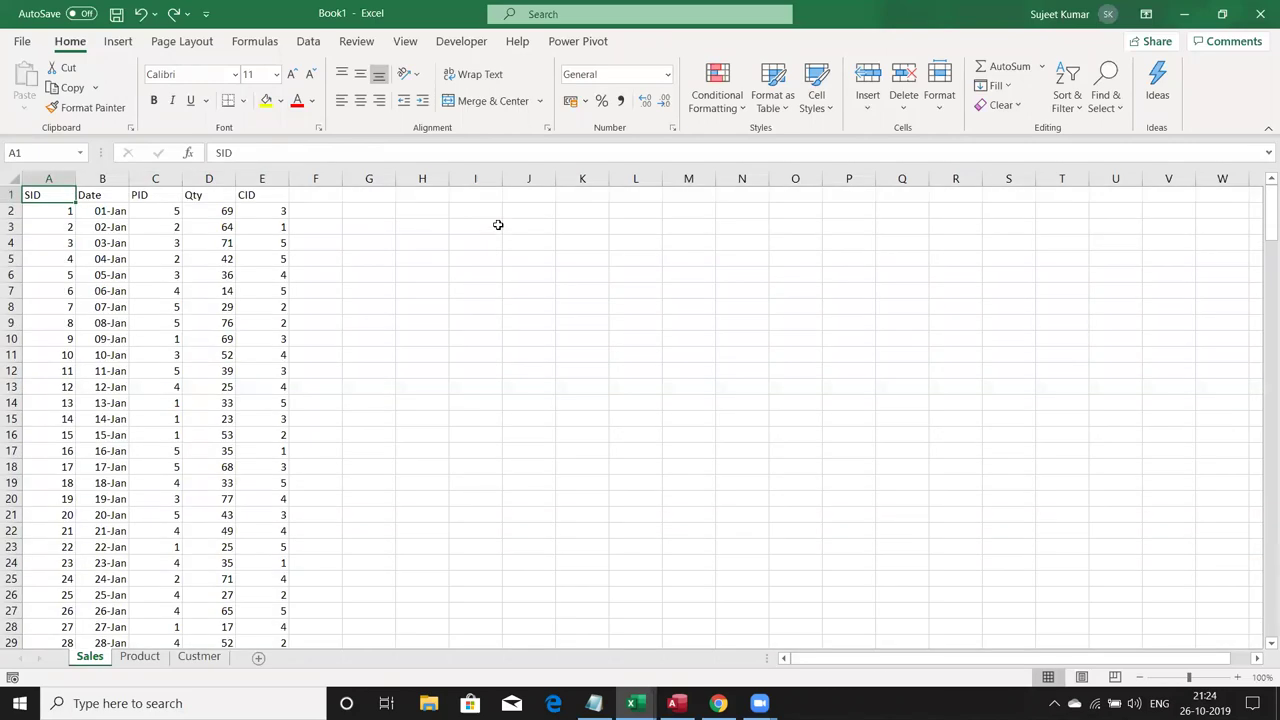
key("ctrl+shift+Down")
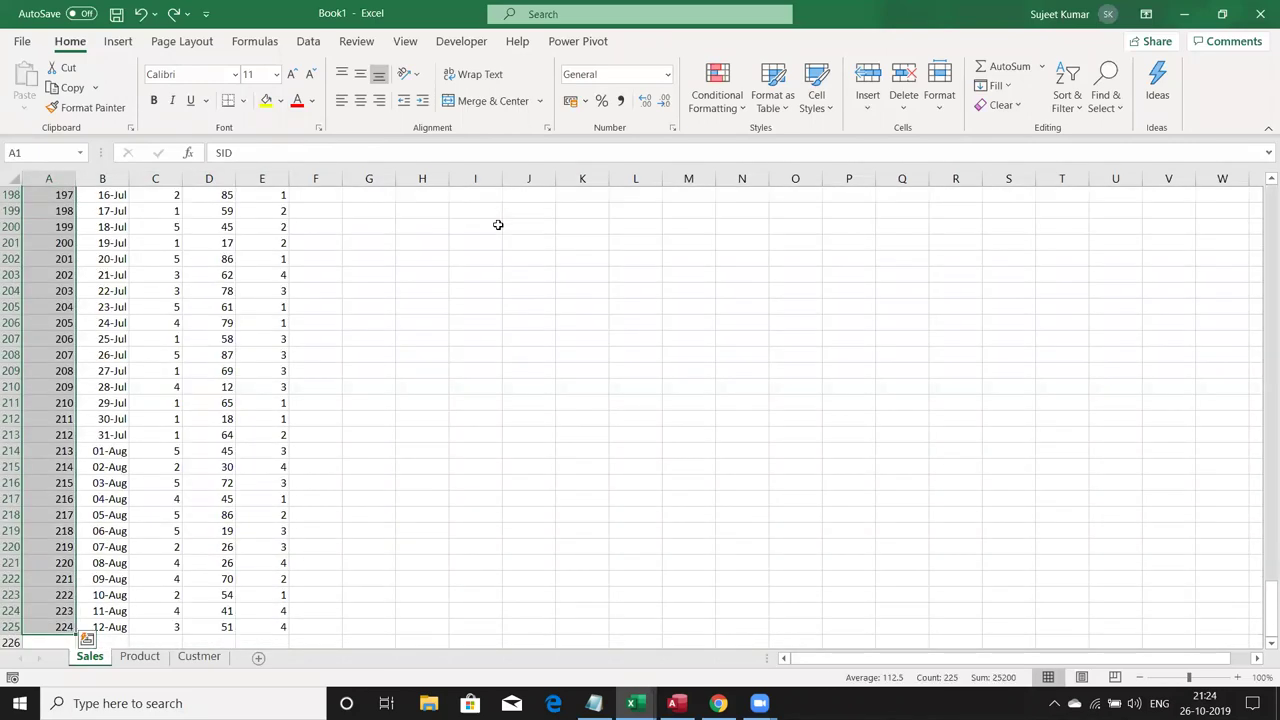
key("Right")
key("Right")
key("Right")
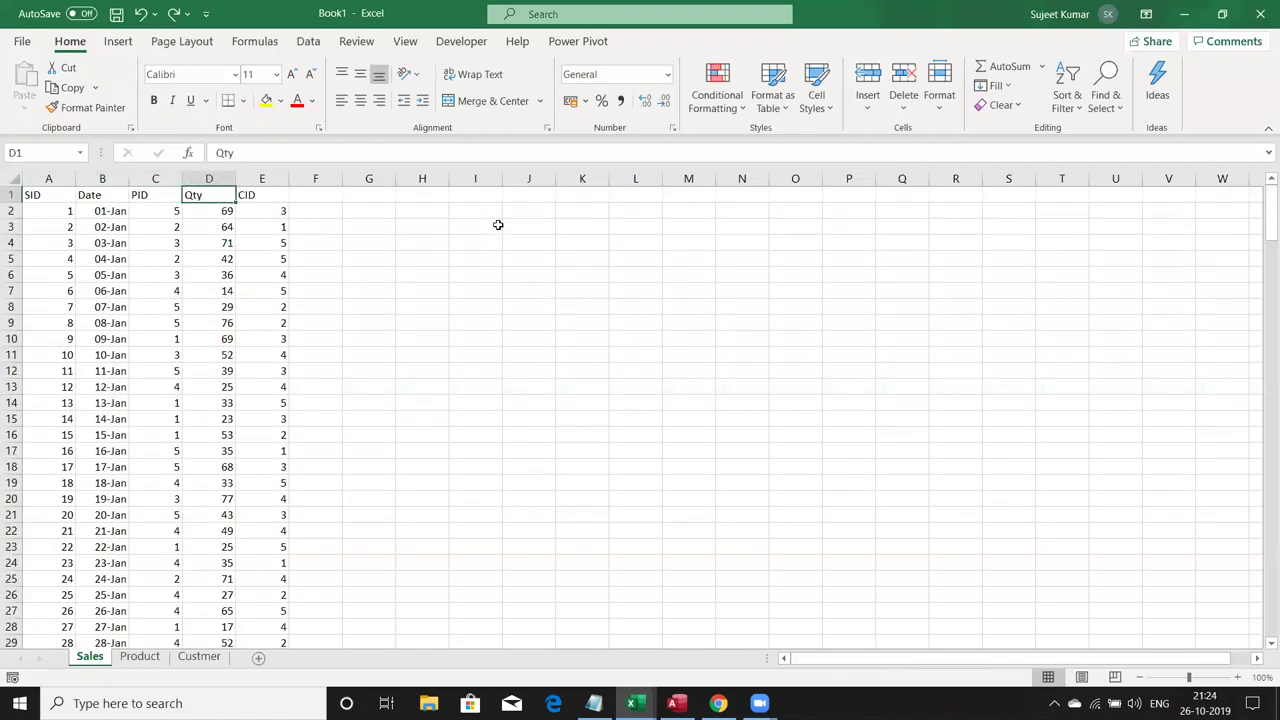
key("ctrl+space")
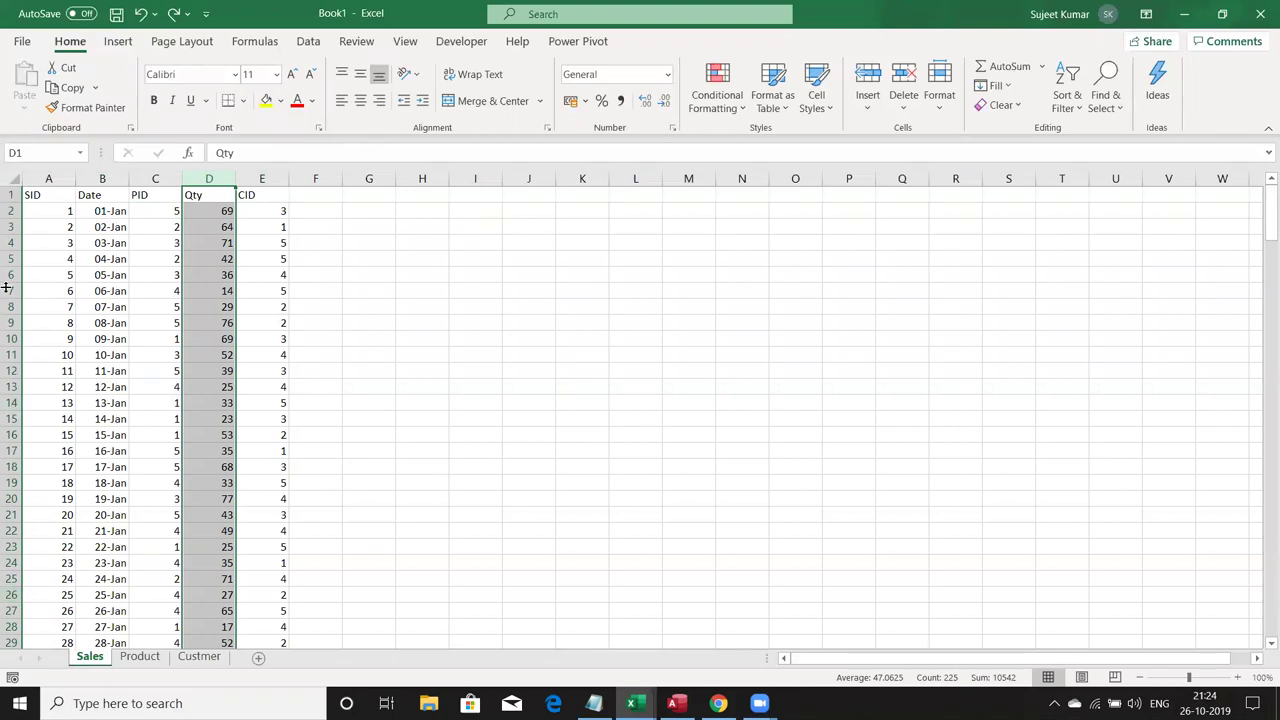
left_click(166, 339)
left_click(166, 339)
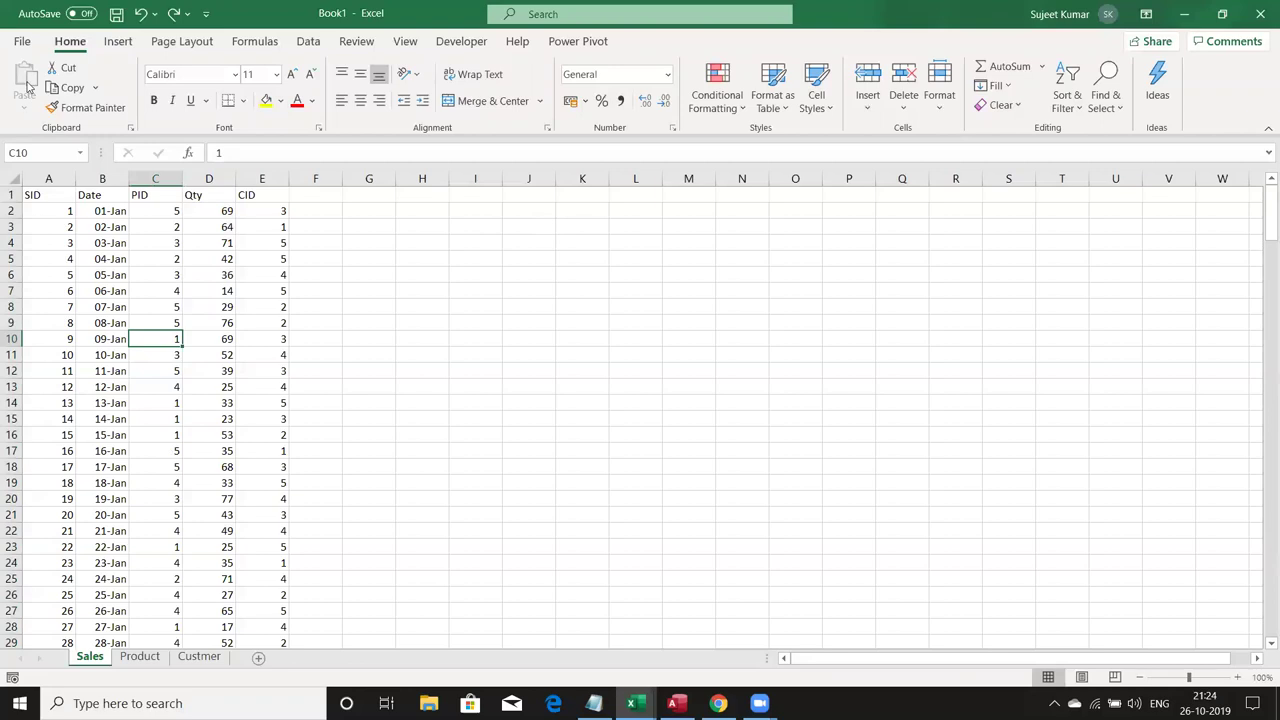
Save the workbook to the Desktop under the name PData
left_click(25, 48)
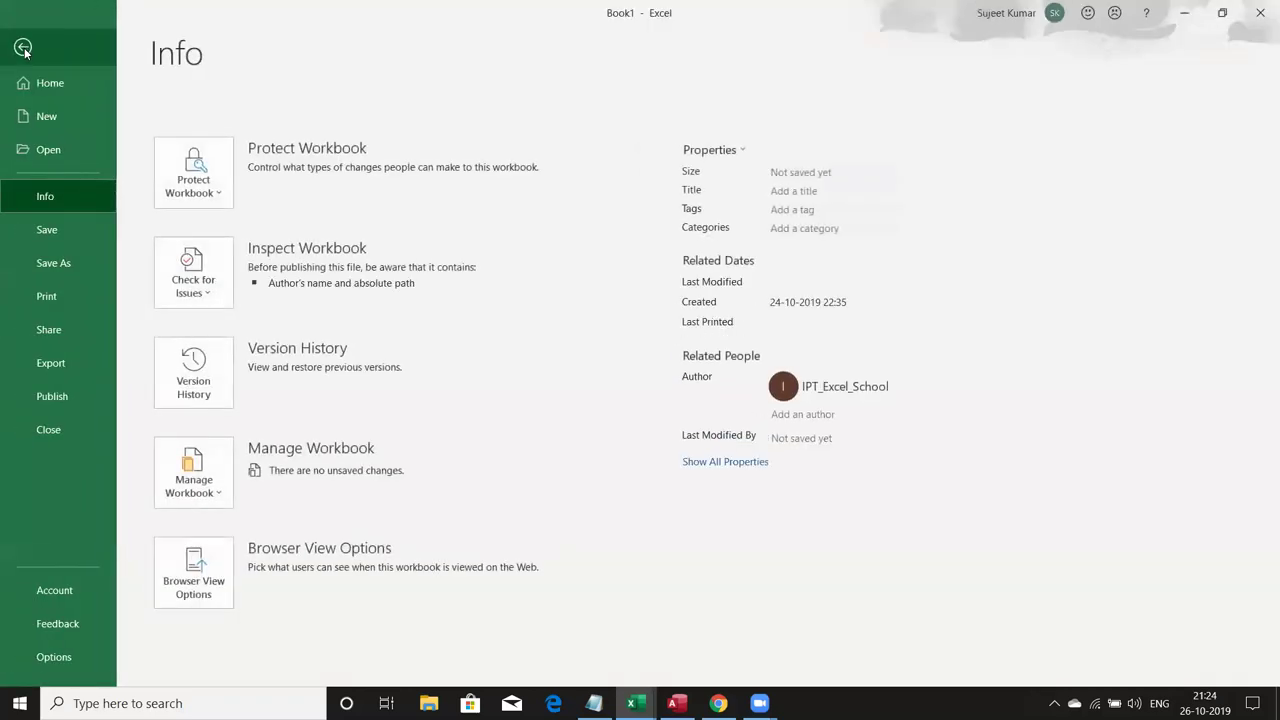
left_click(80, 266)
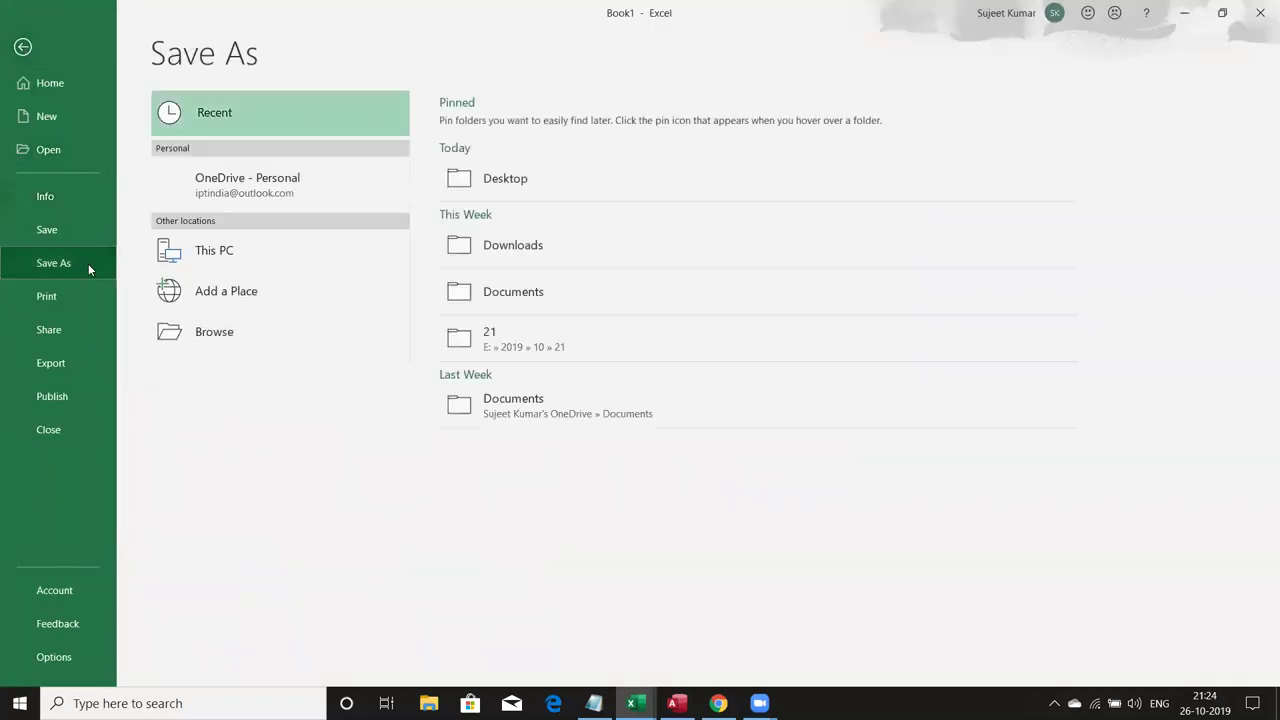
left_click(175, 337)
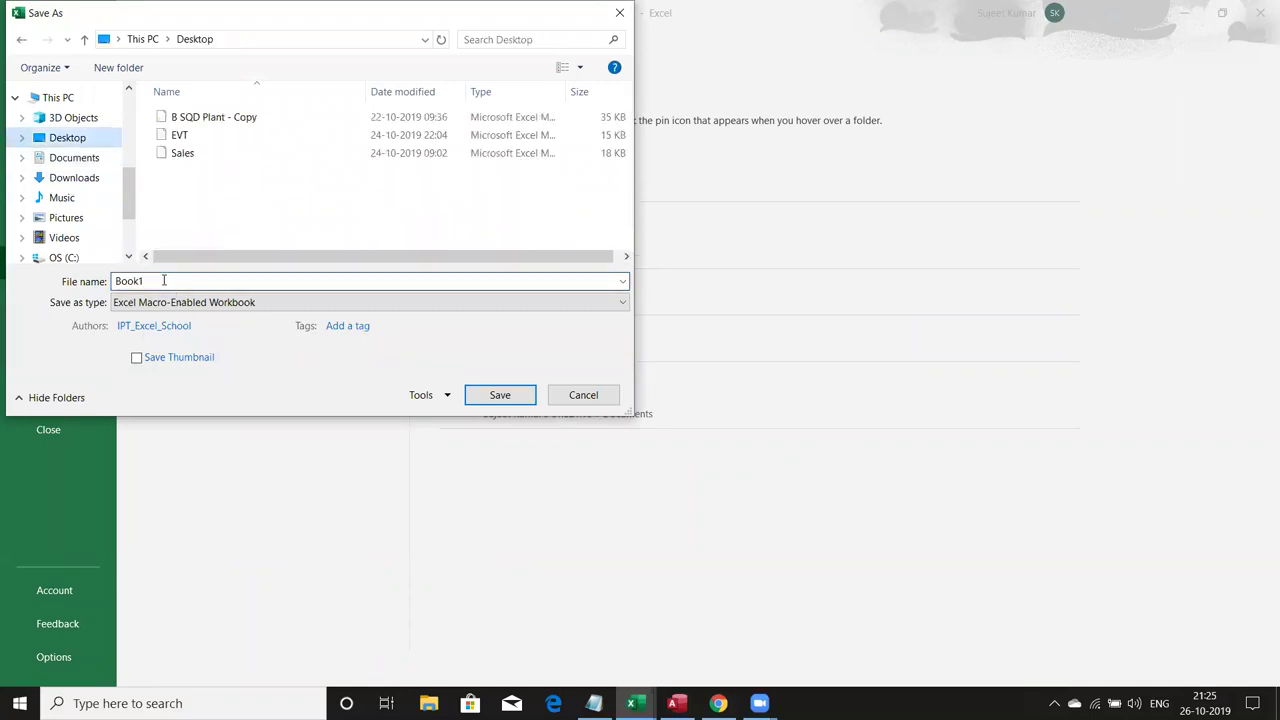
type("Power")
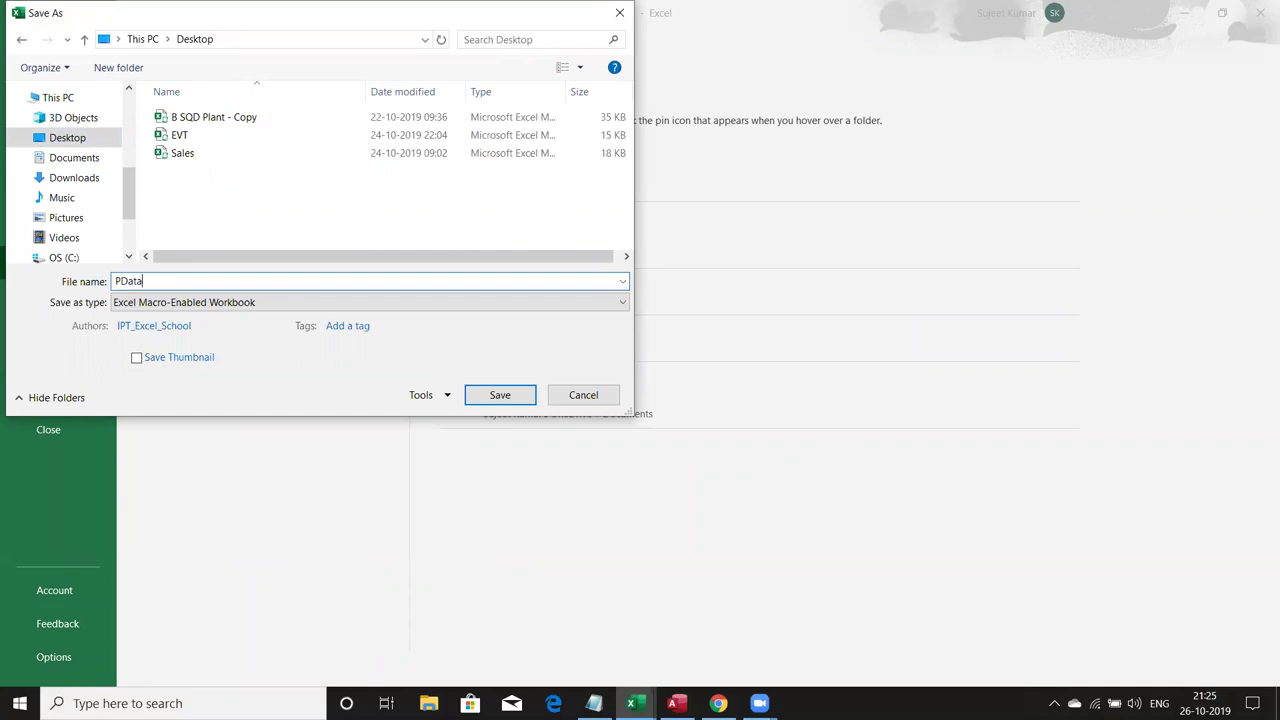
left_click(470, 399)
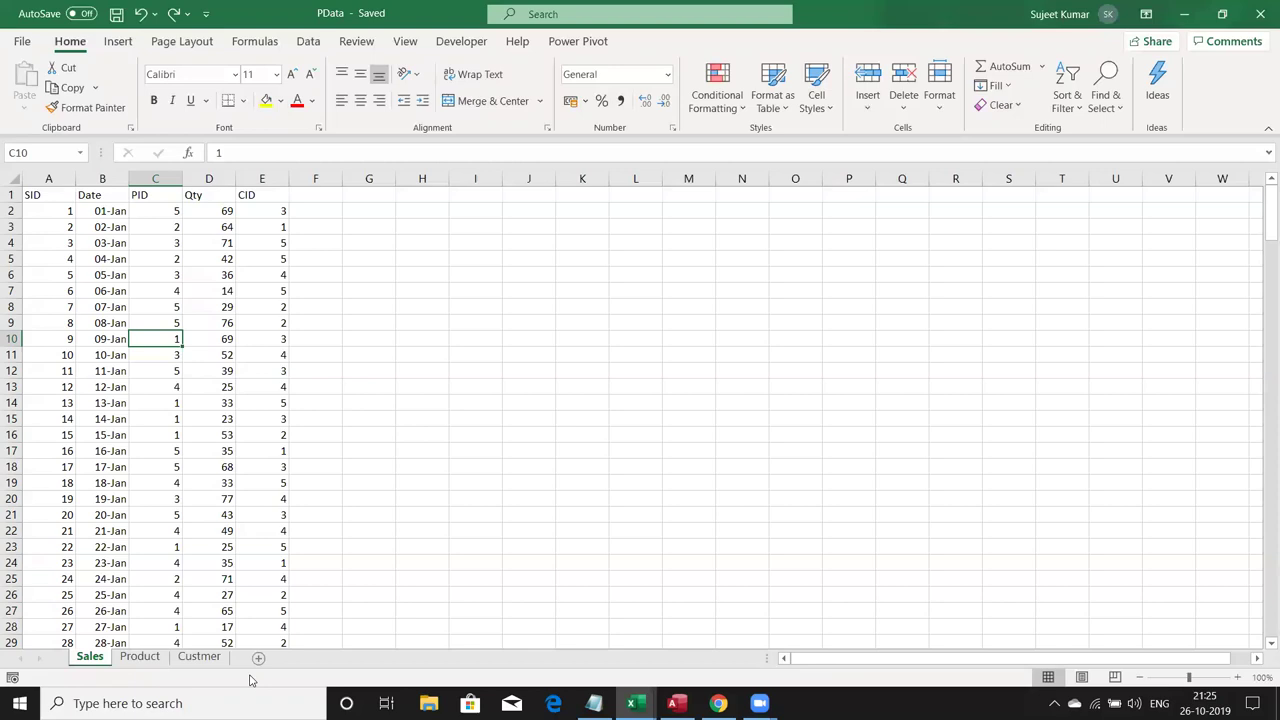
left_click(240, 230)
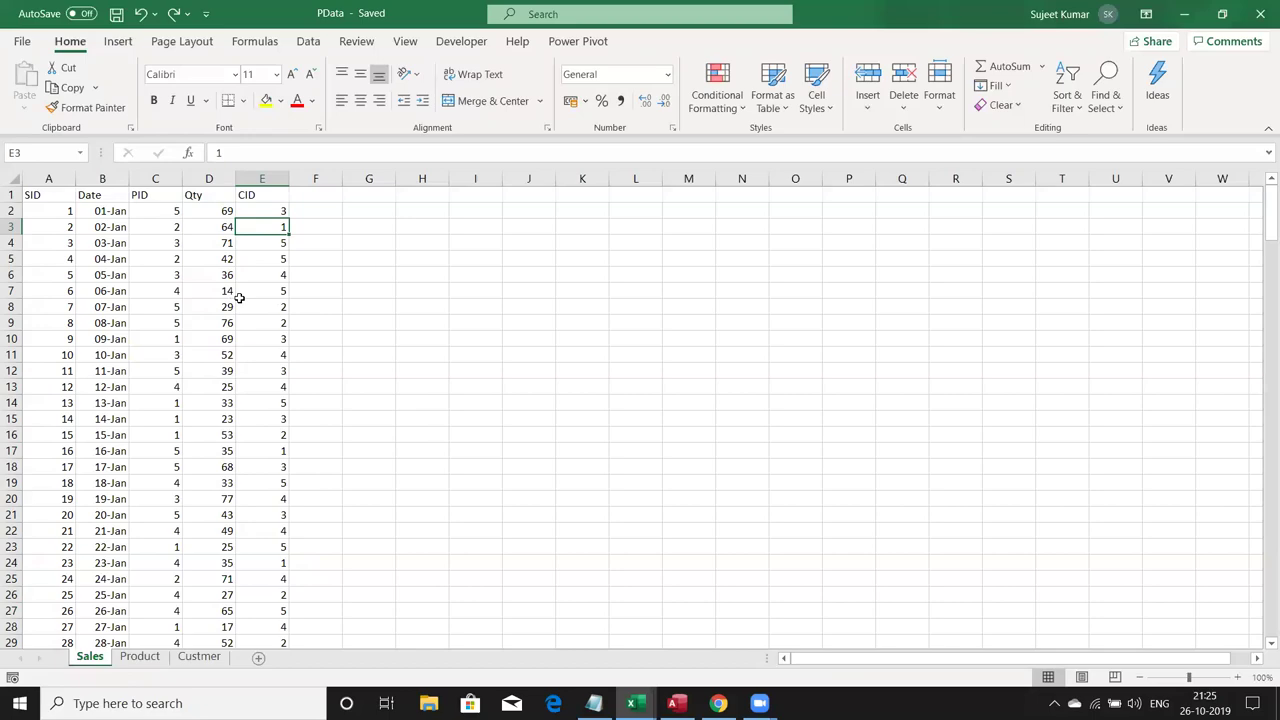
Minimize Excel and refresh the desktop
left_click(1260, 13)
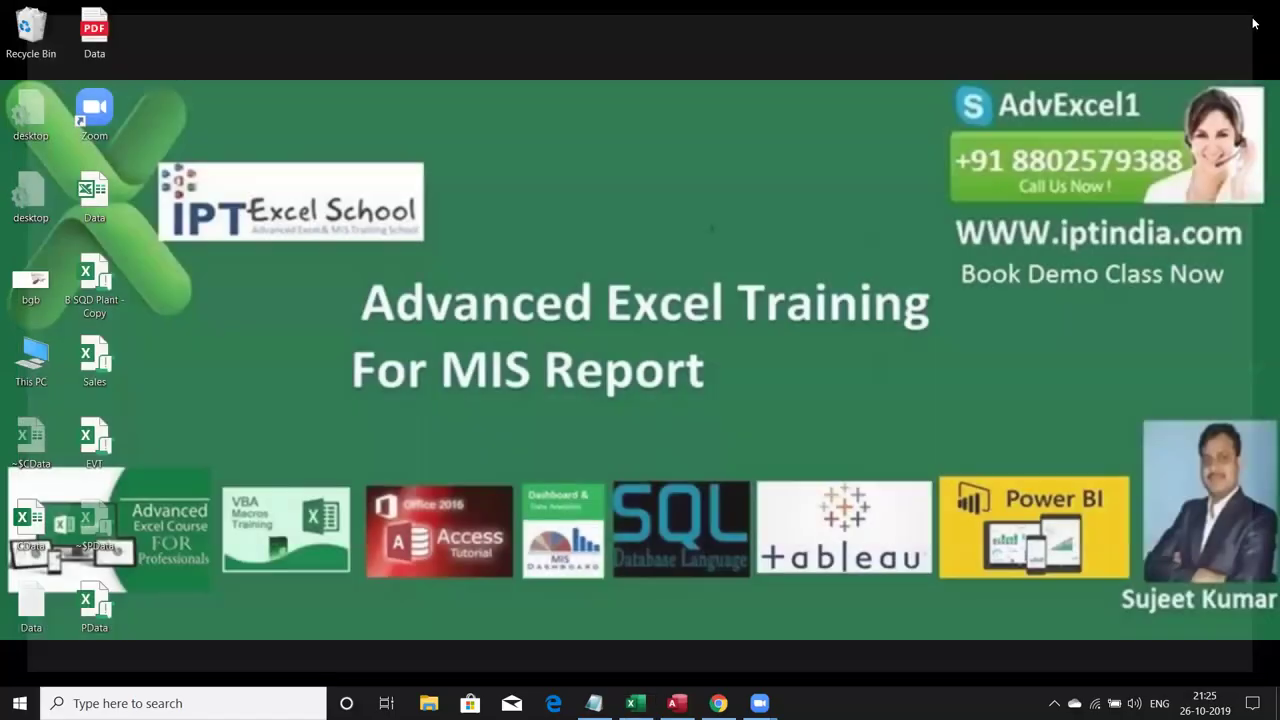
right_click(684, 166)
left_click(750, 213)
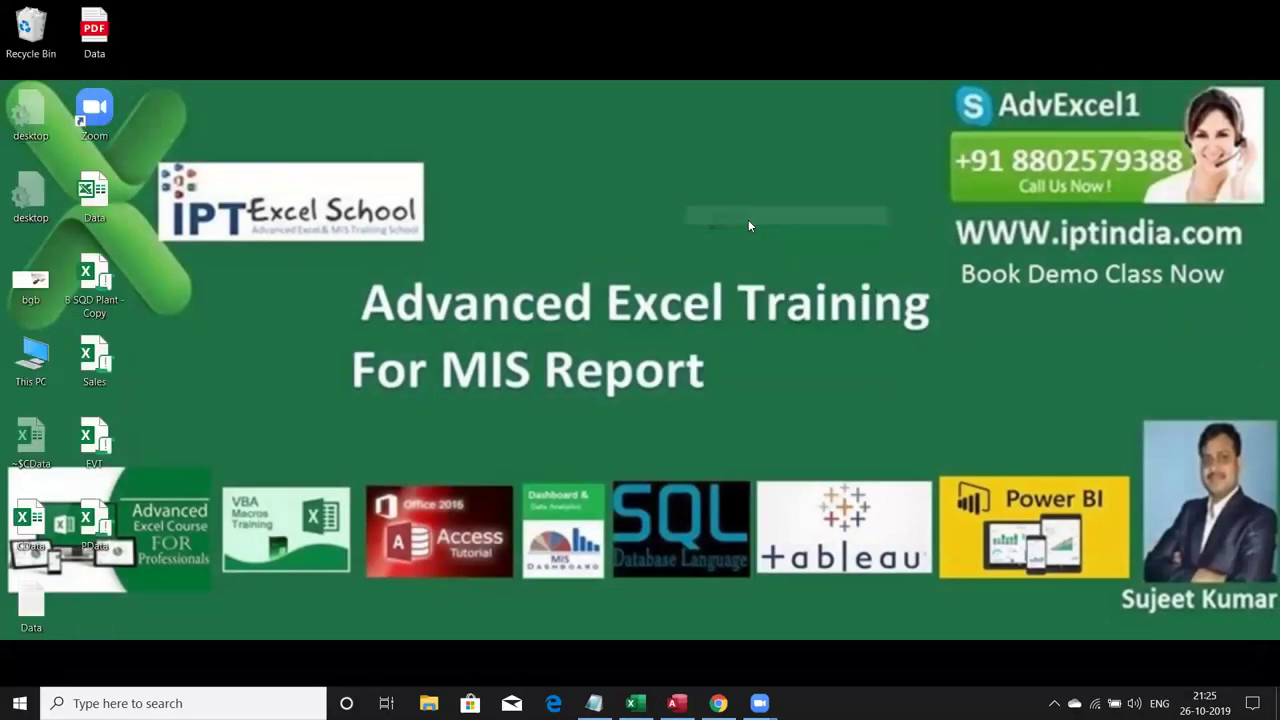
In Access, close the Data table's design view without saving changes
left_click(676, 703)
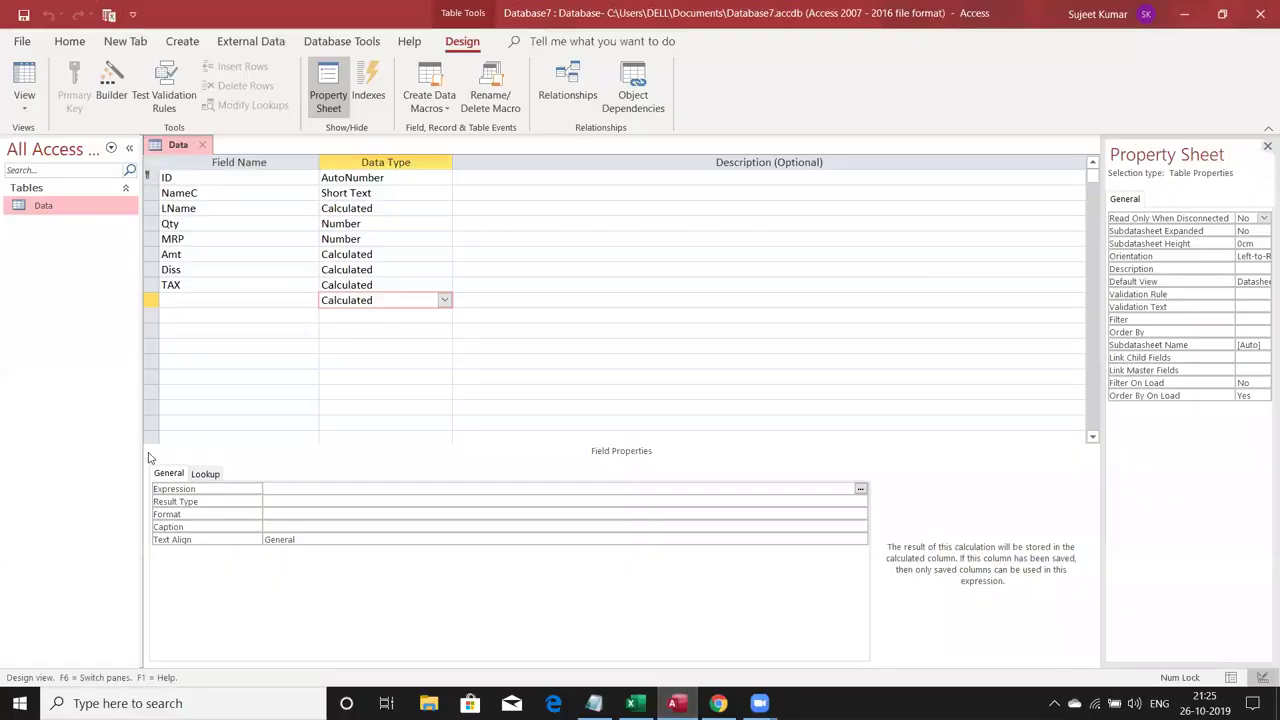
left_click(203, 144)
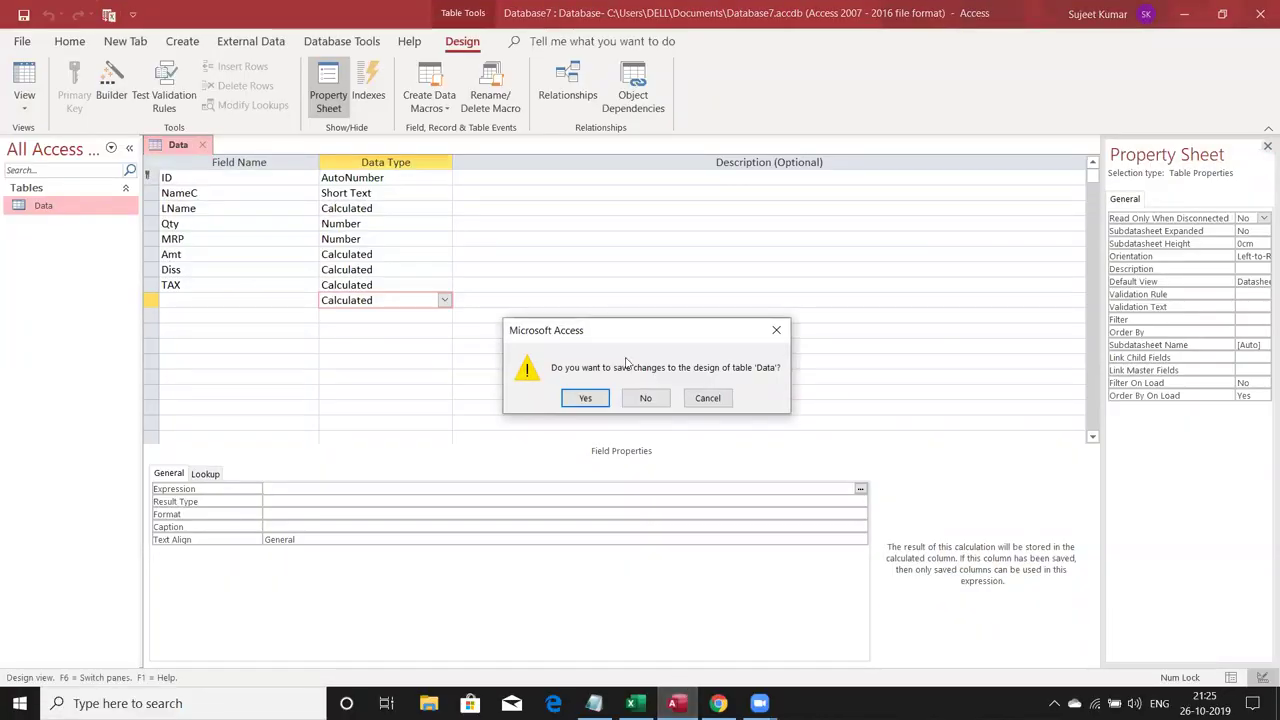
left_click(656, 402)
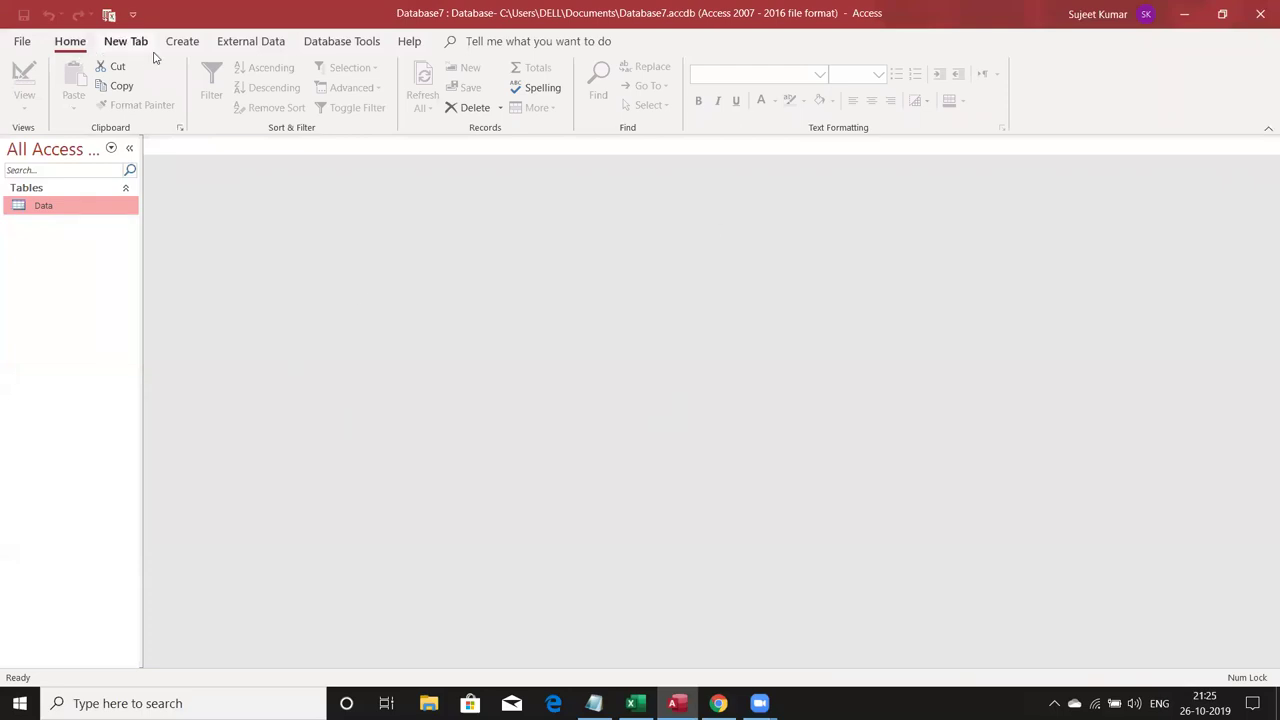
Set up a linked Excel data source pointing to PData.xlsm on the Desktop
left_click(214, 44)
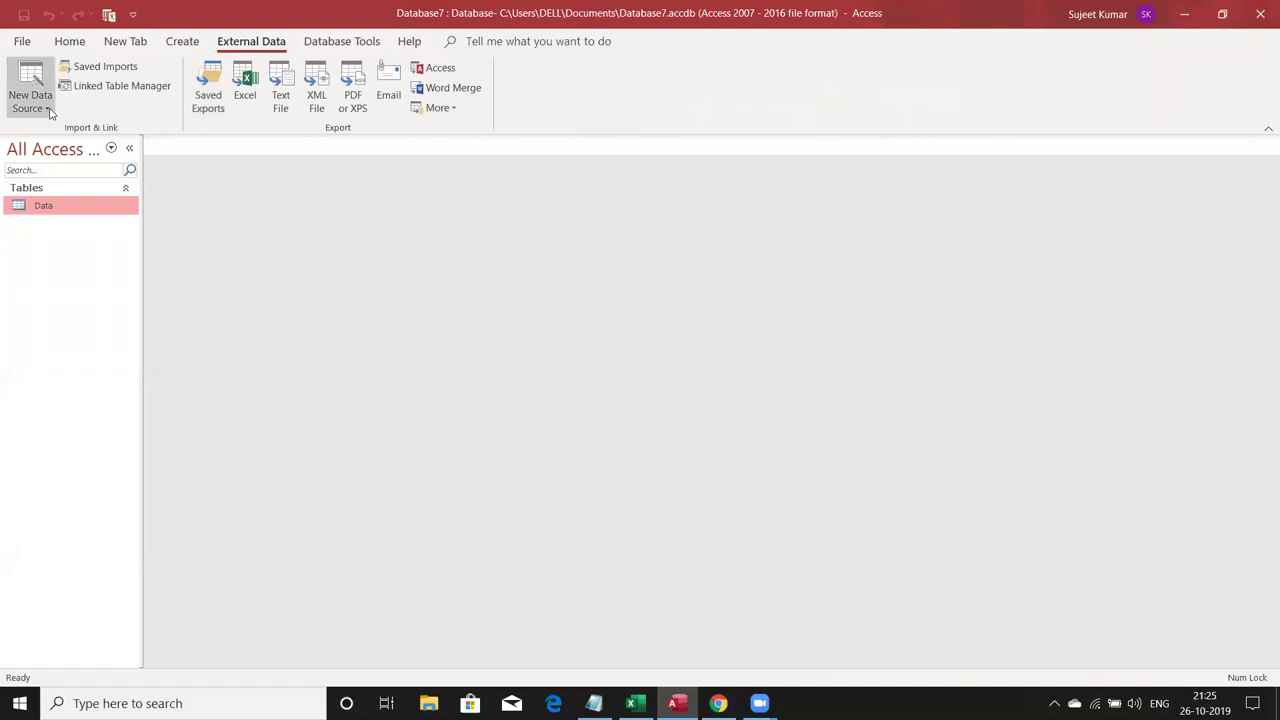
left_click(44, 110)
mouse_move(80, 139)
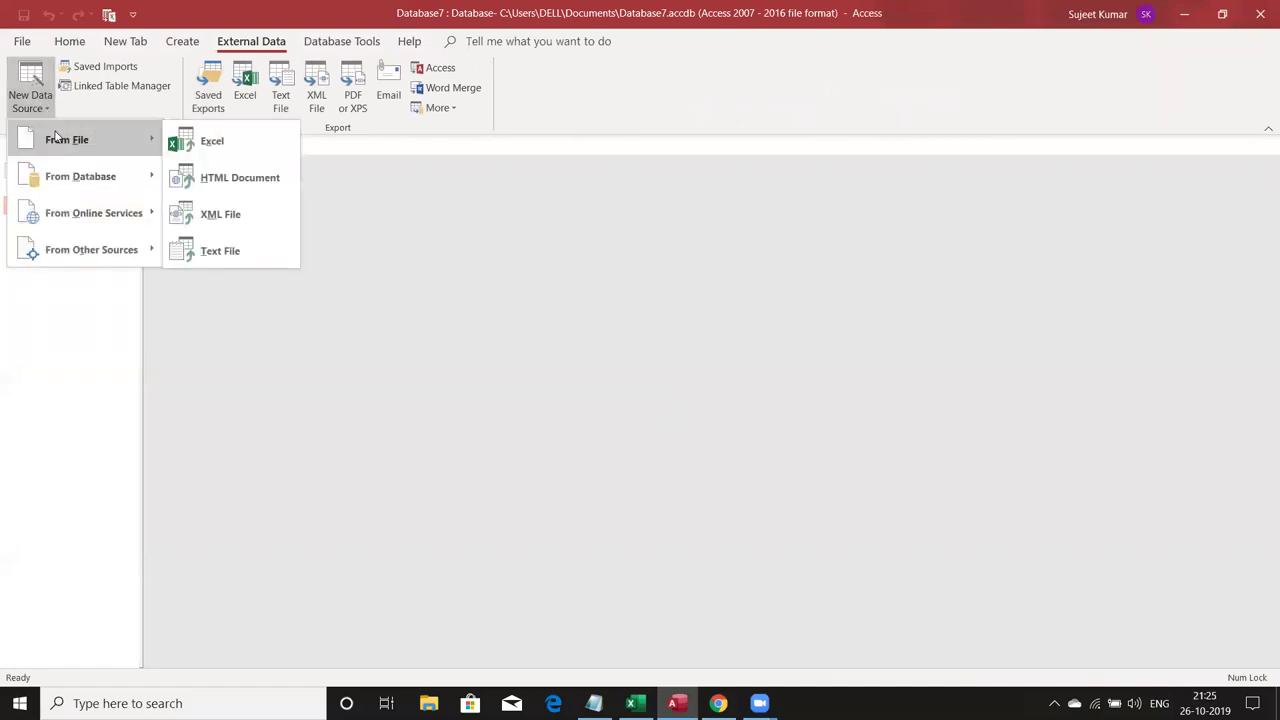
left_click(212, 141)
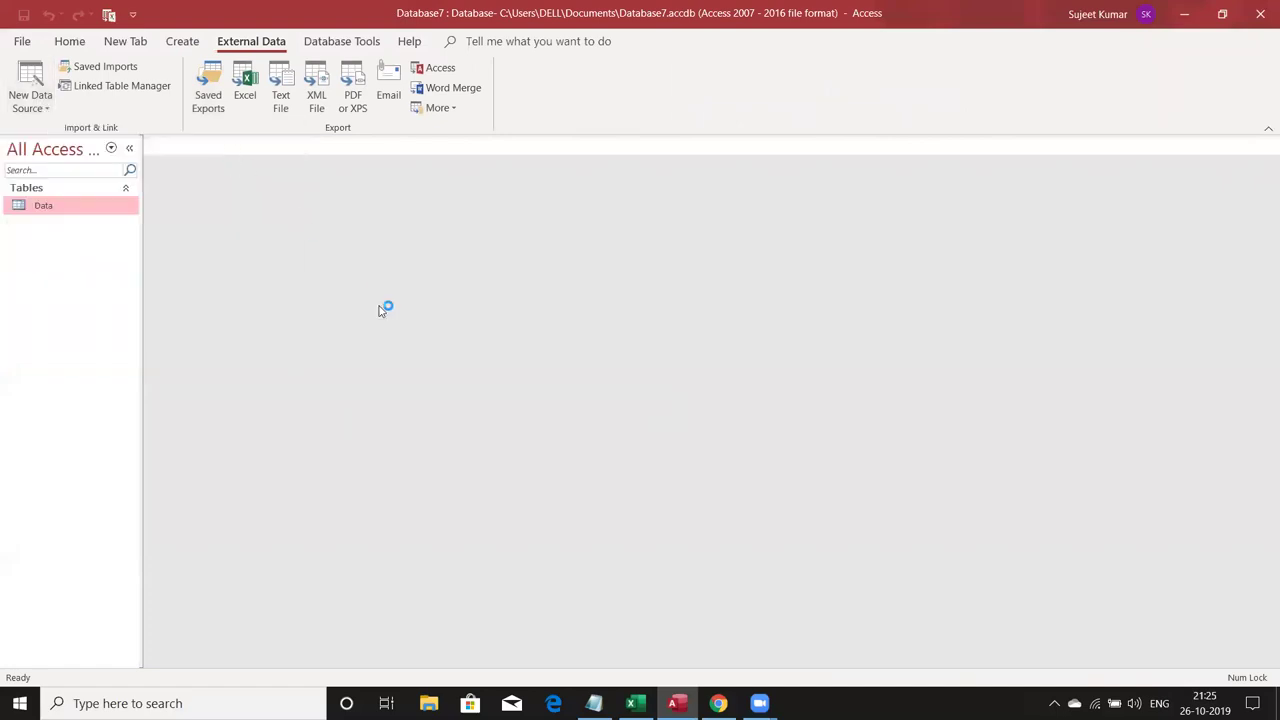
left_click(397, 485)
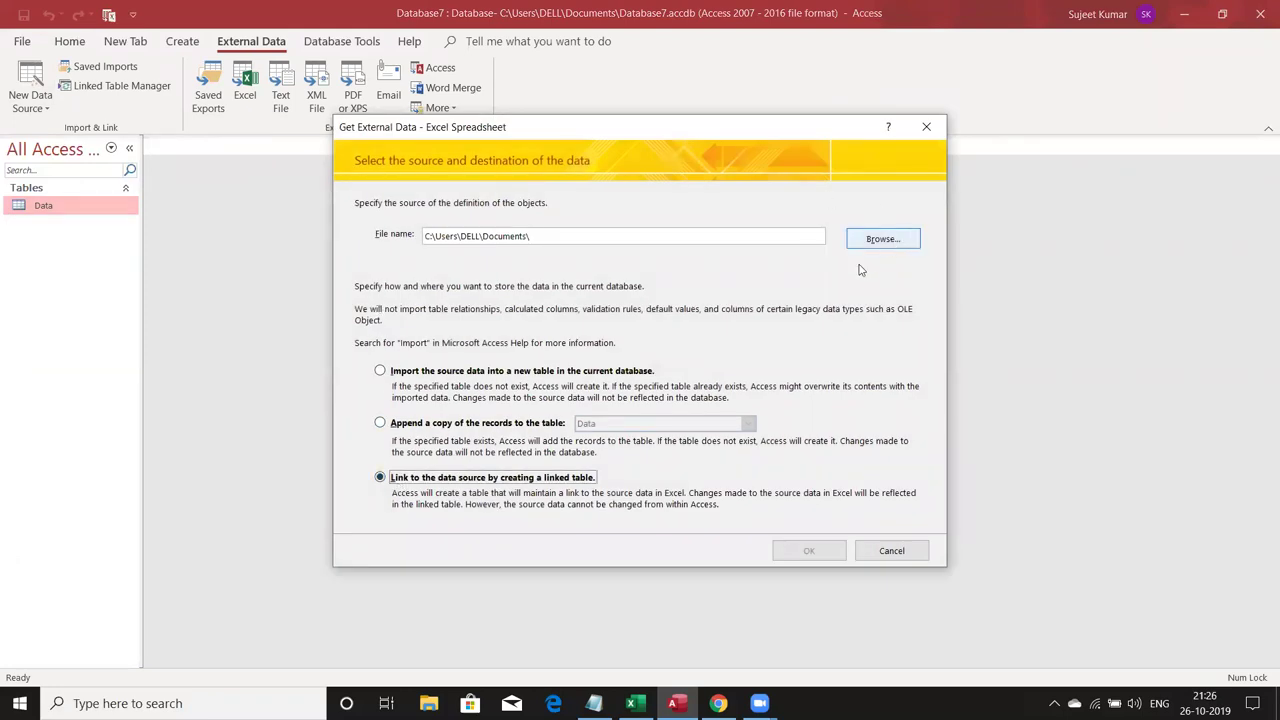
left_click(883, 240)
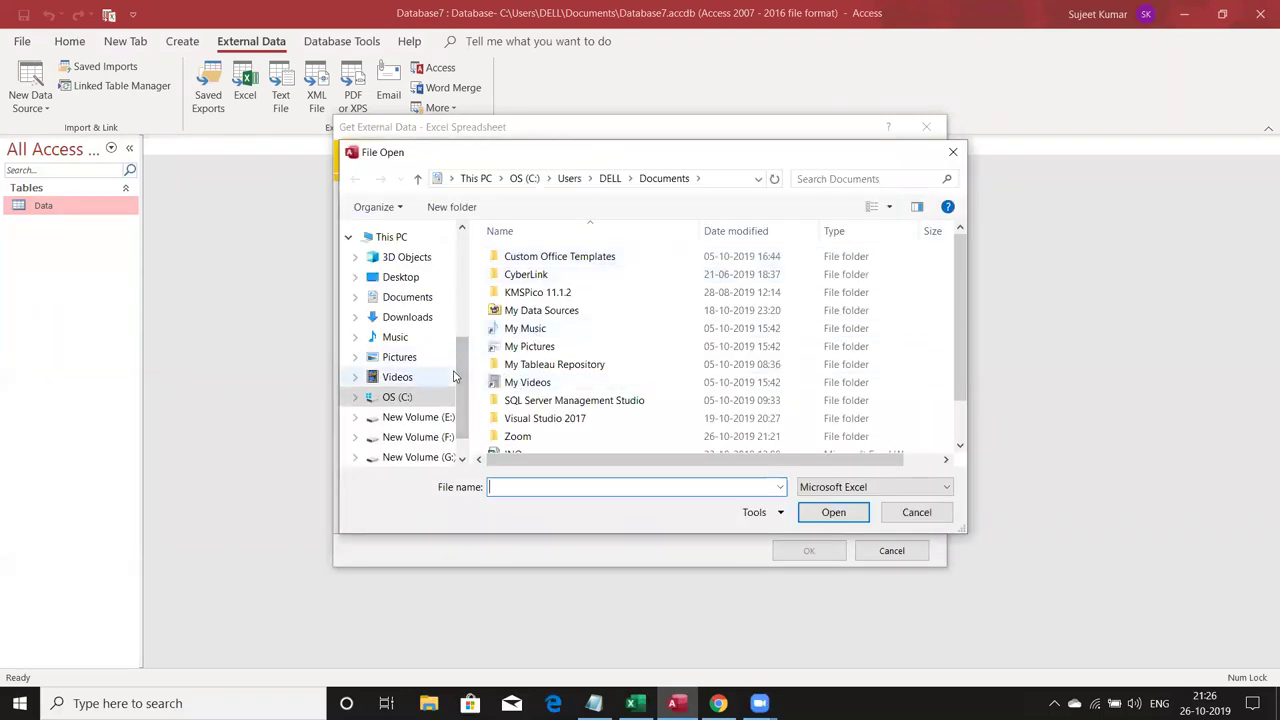
left_click(400, 277)
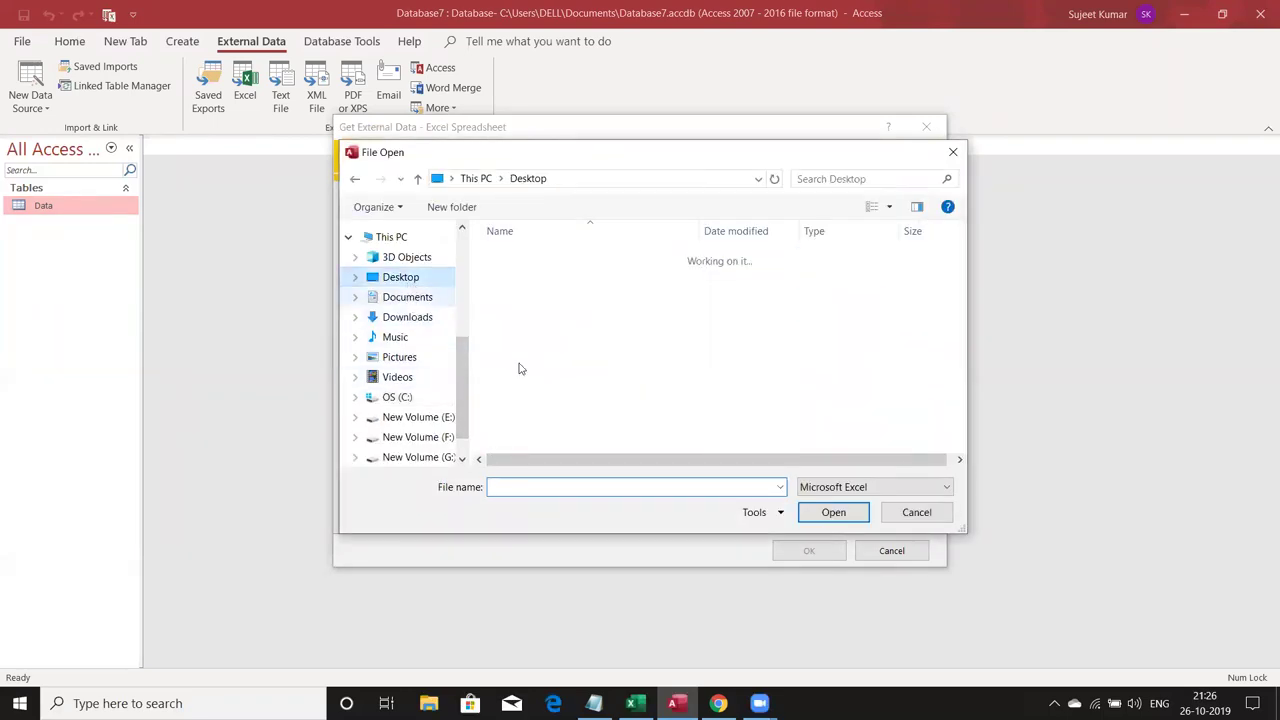
left_click(518, 347)
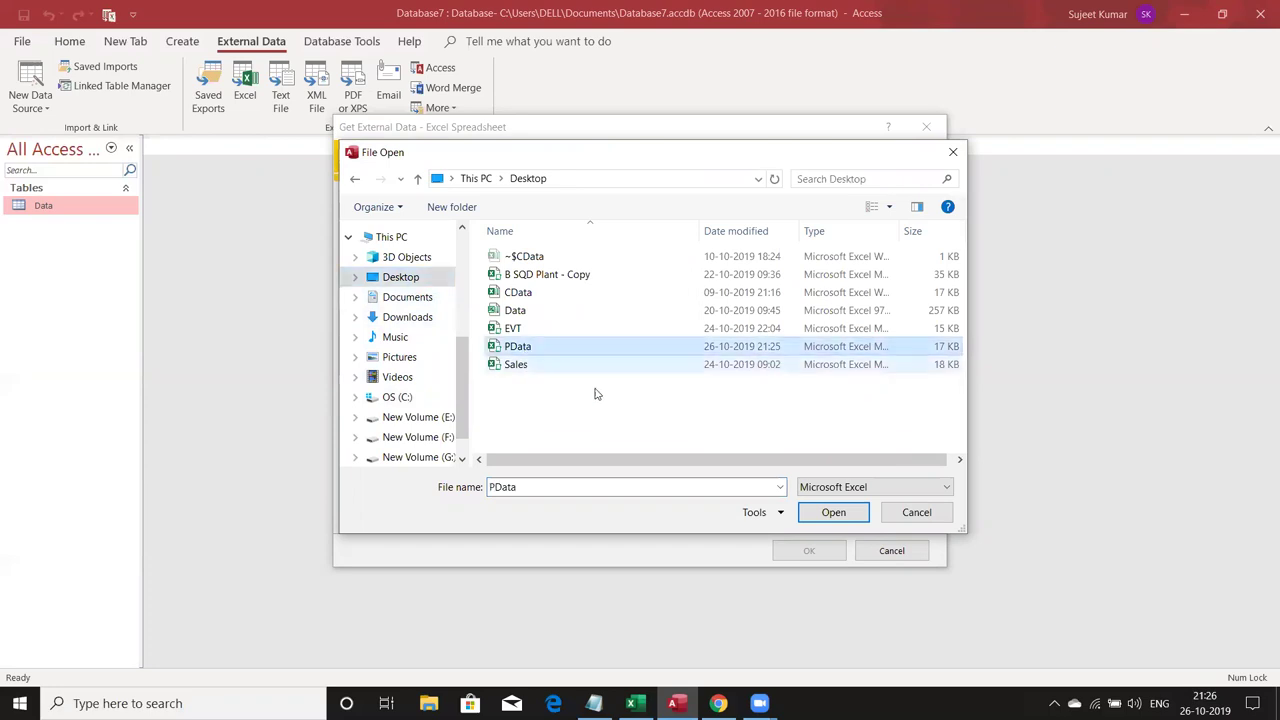
left_click(833, 512)
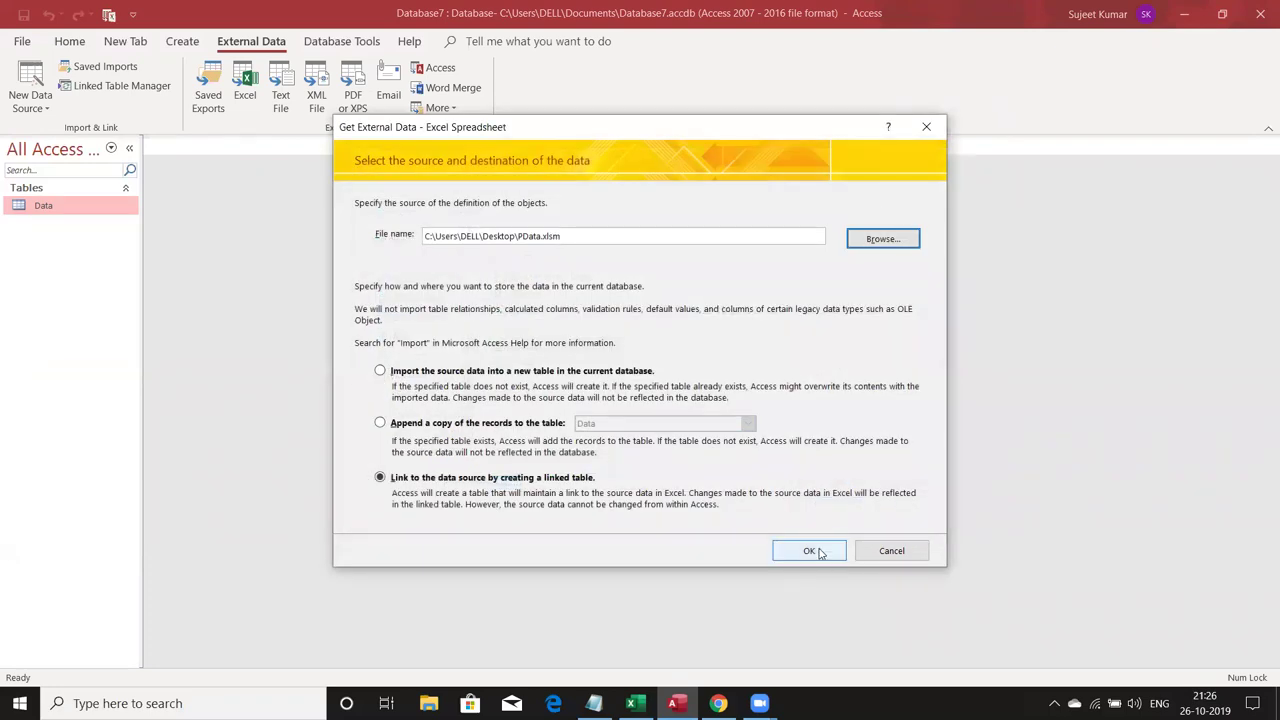
left_click(806, 551)
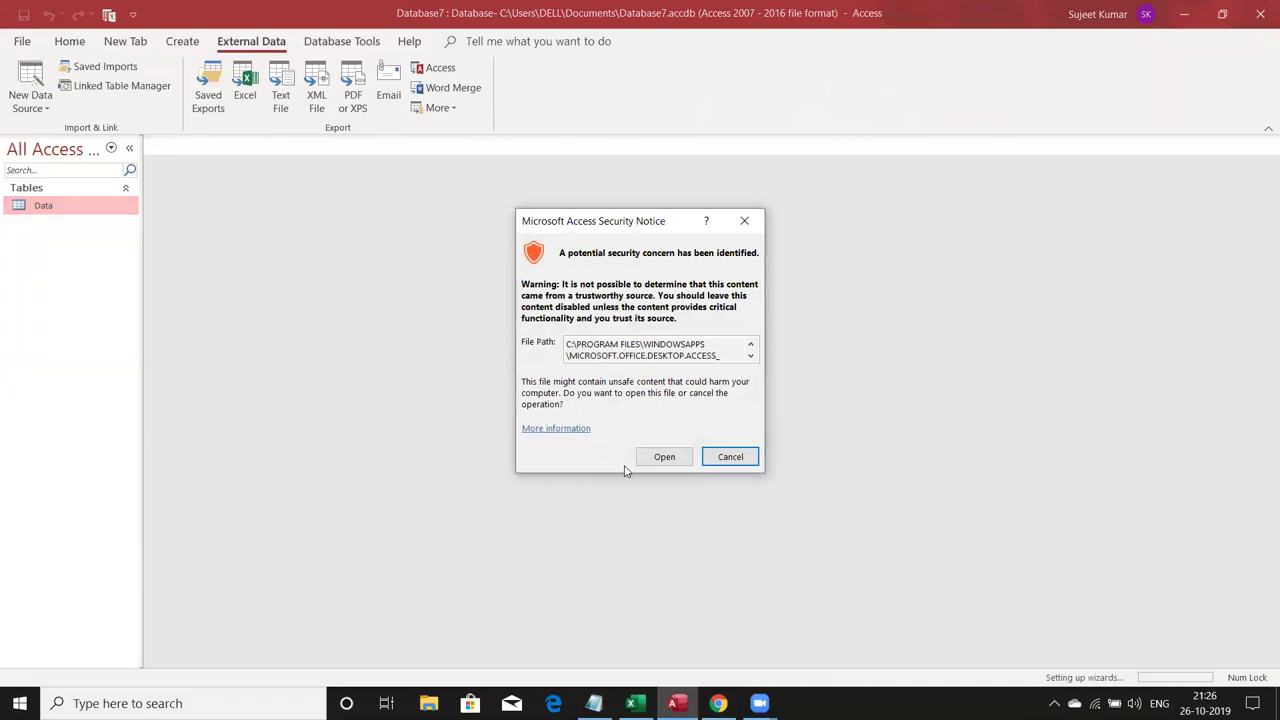
Link the Sales worksheet as a table, keeping the first row as column headings
left_click(664, 460)
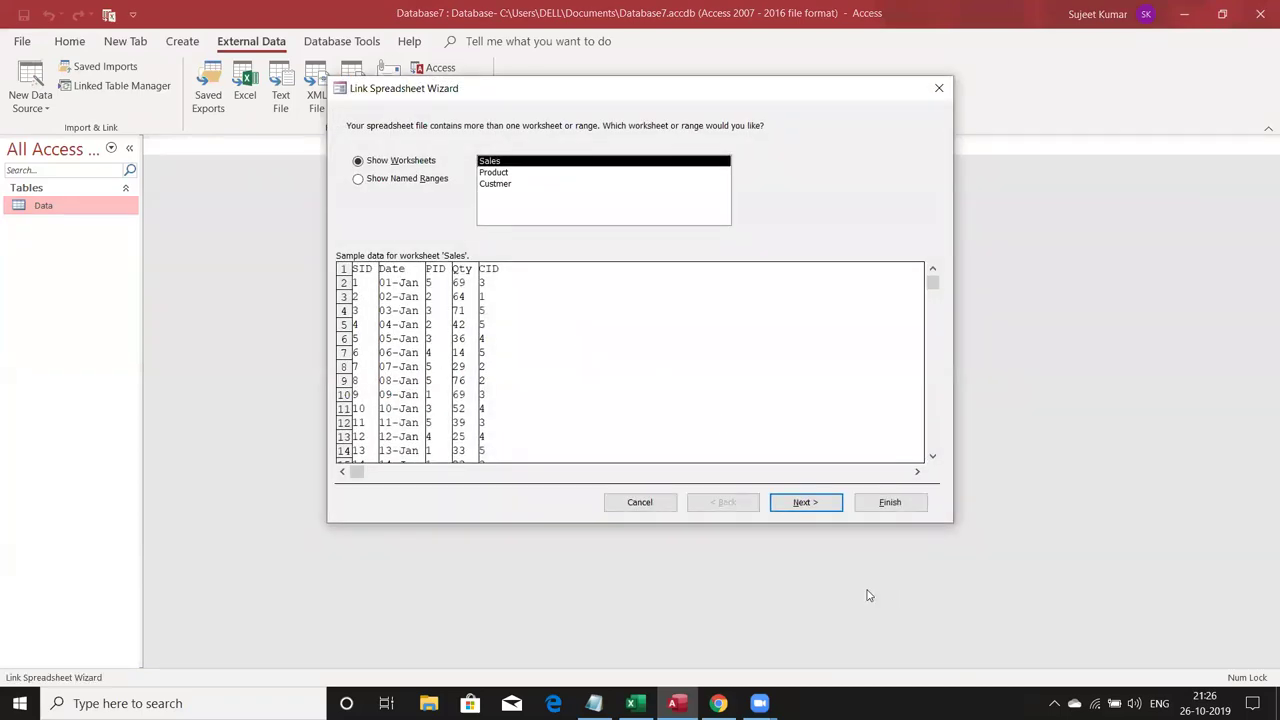
left_click(806, 502)
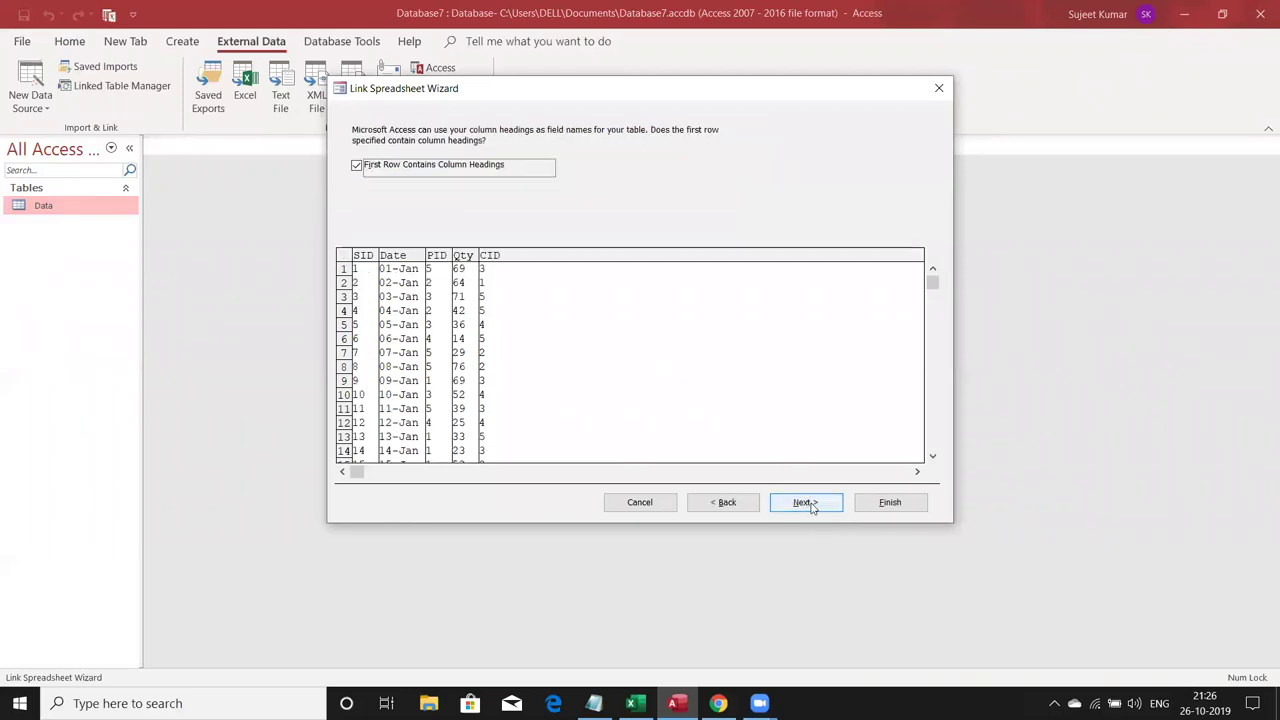
left_click(812, 506)
left_click(866, 512)
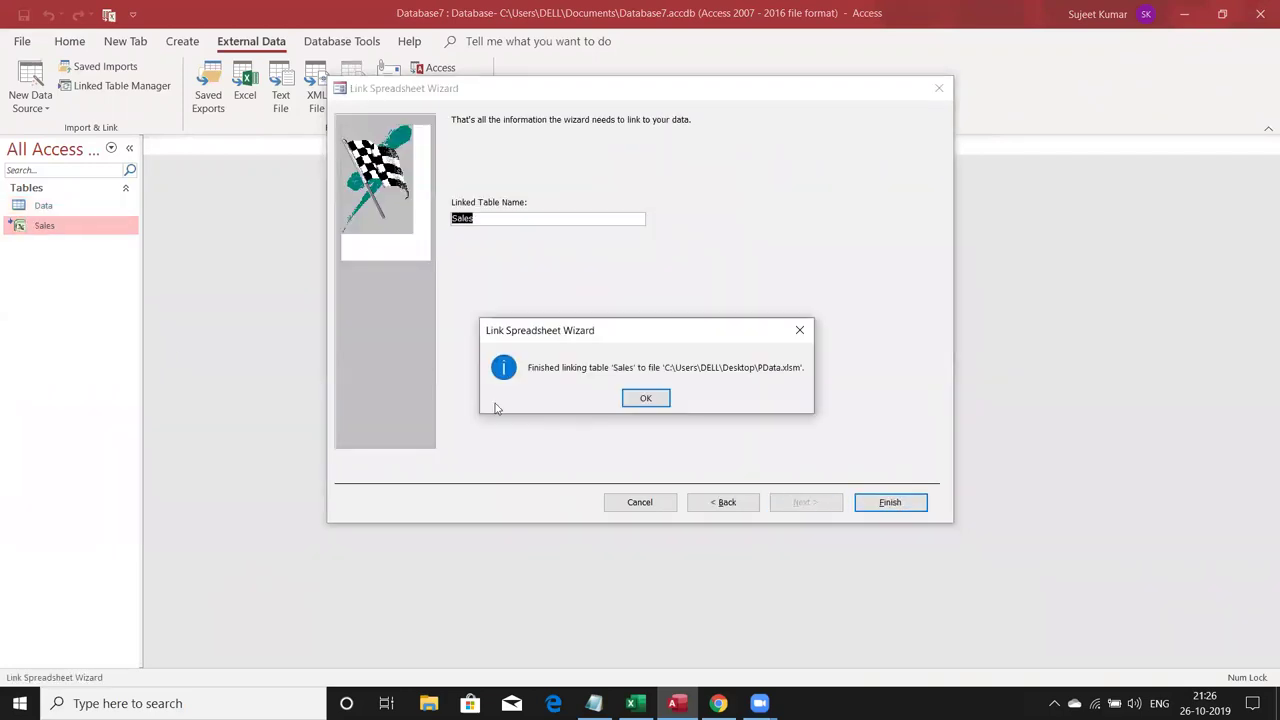
left_click(646, 402)
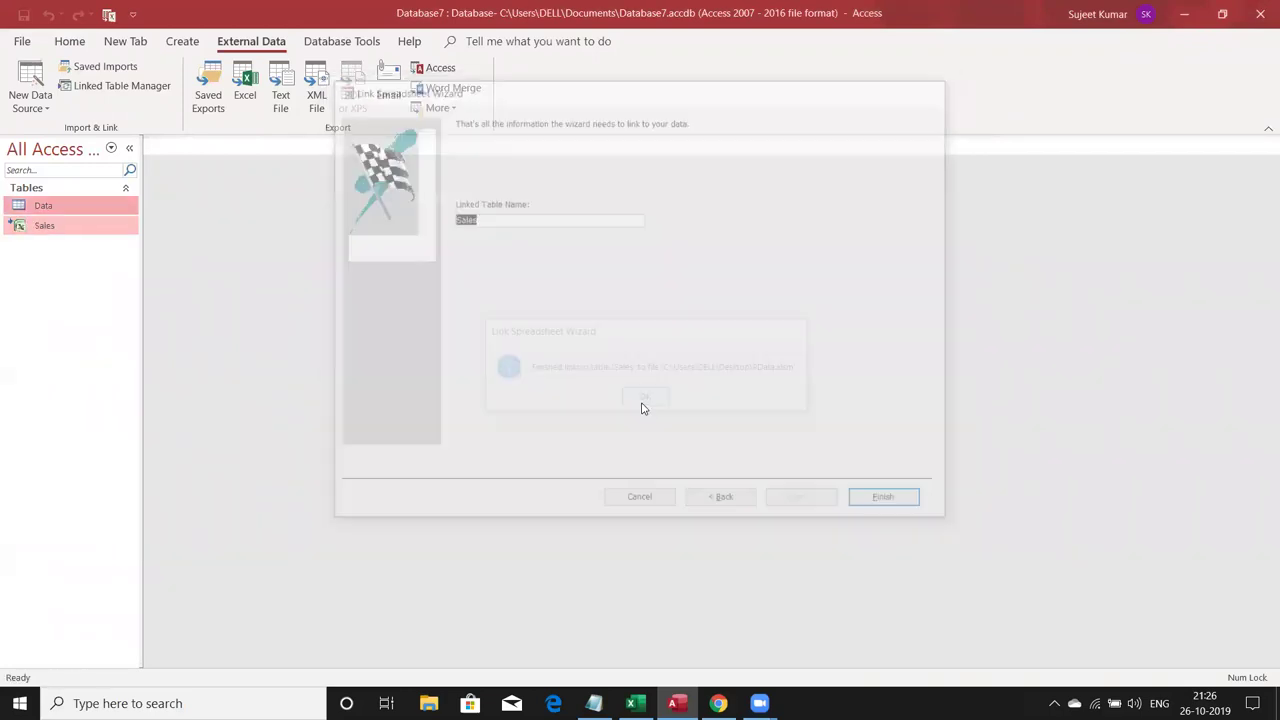
left_click(49, 113)
Link the Product worksheet of PData.xlsm into Access as the Product table
left_click(200, 137)
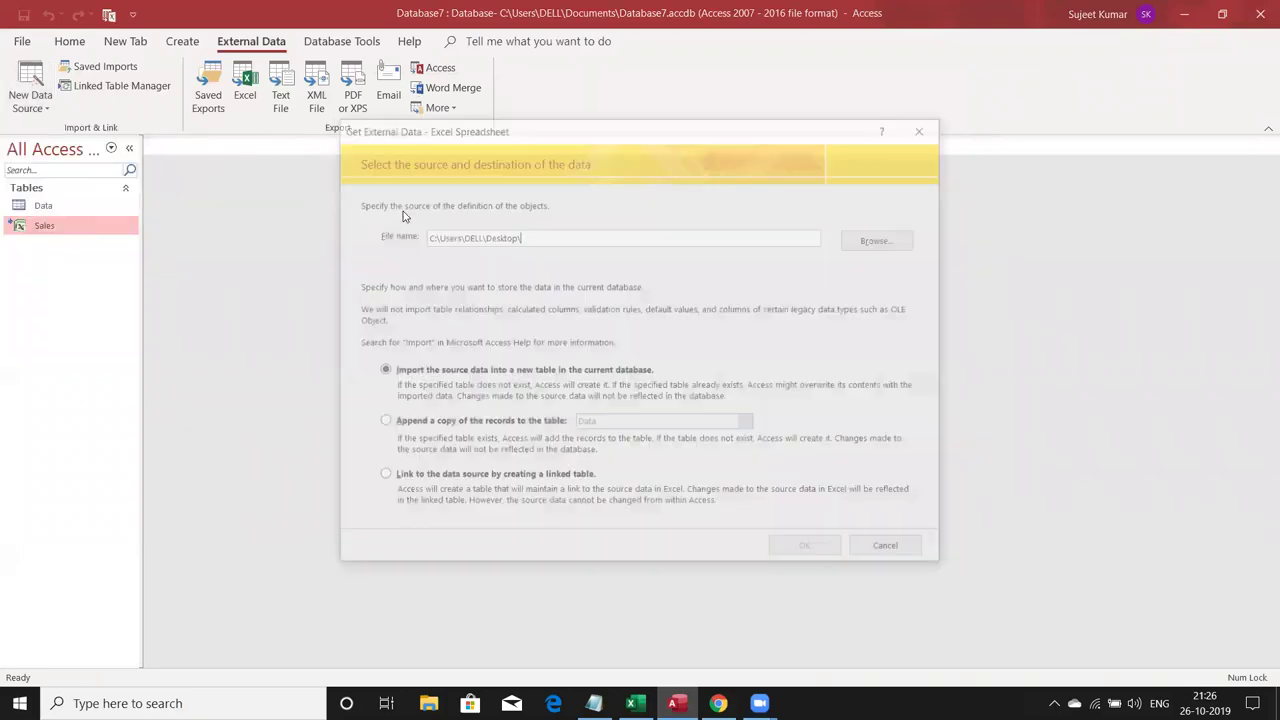
left_click(545, 478)
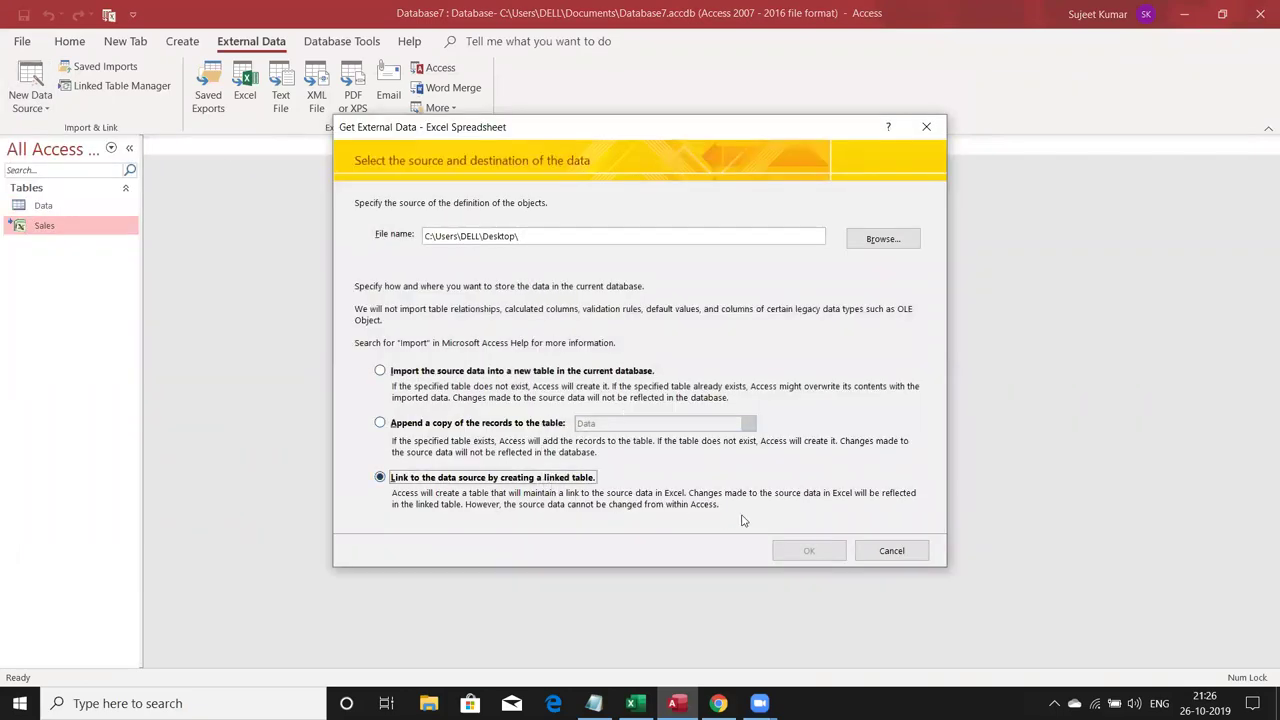
left_click(866, 246)
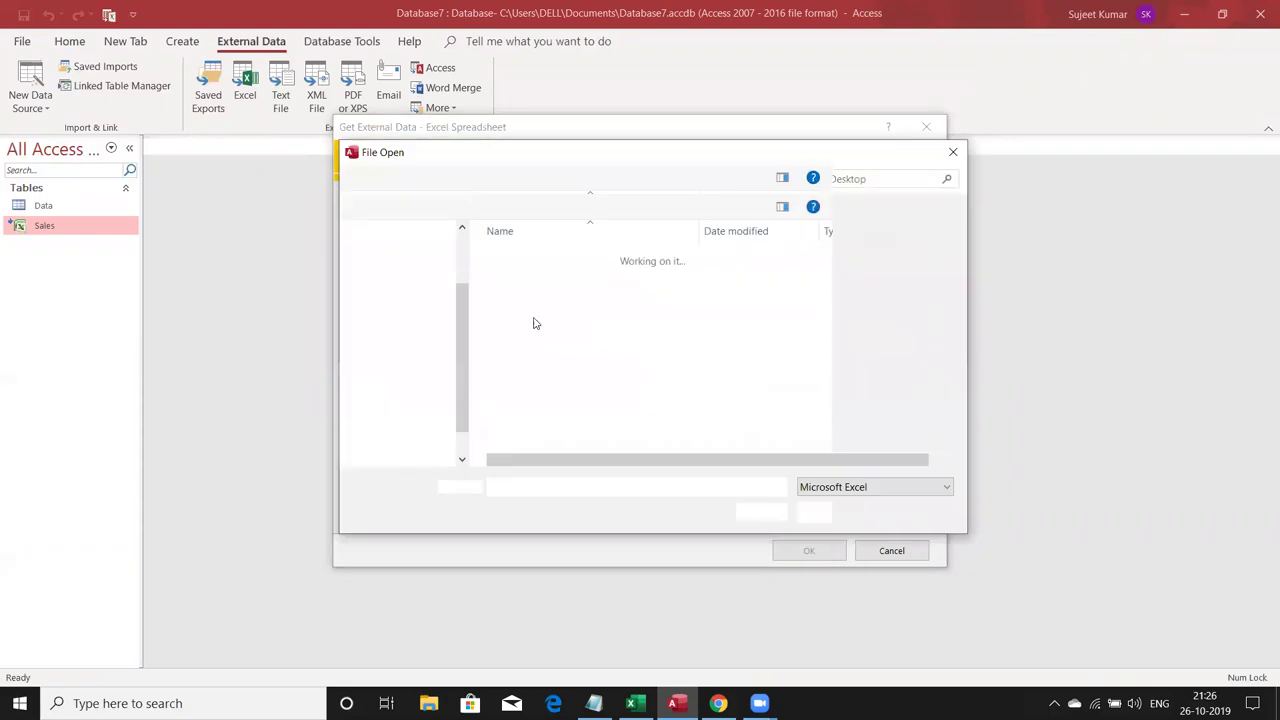
left_click(543, 365)
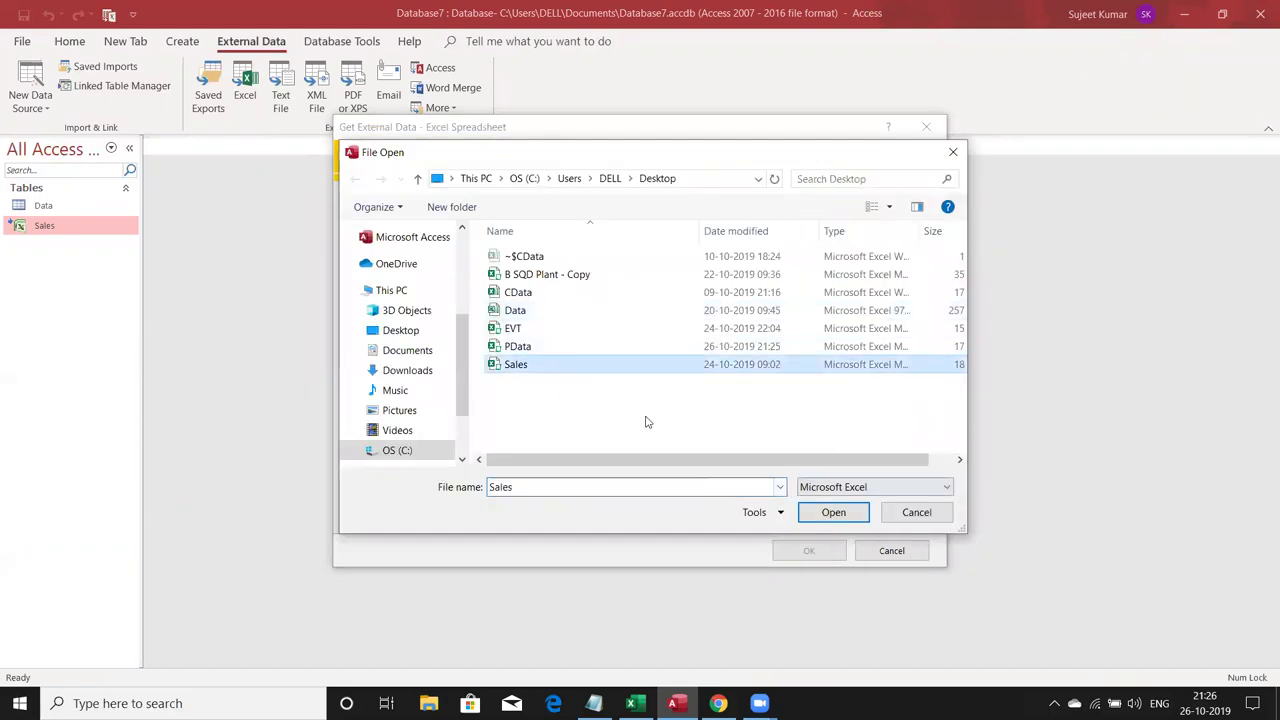
left_click(552, 348)
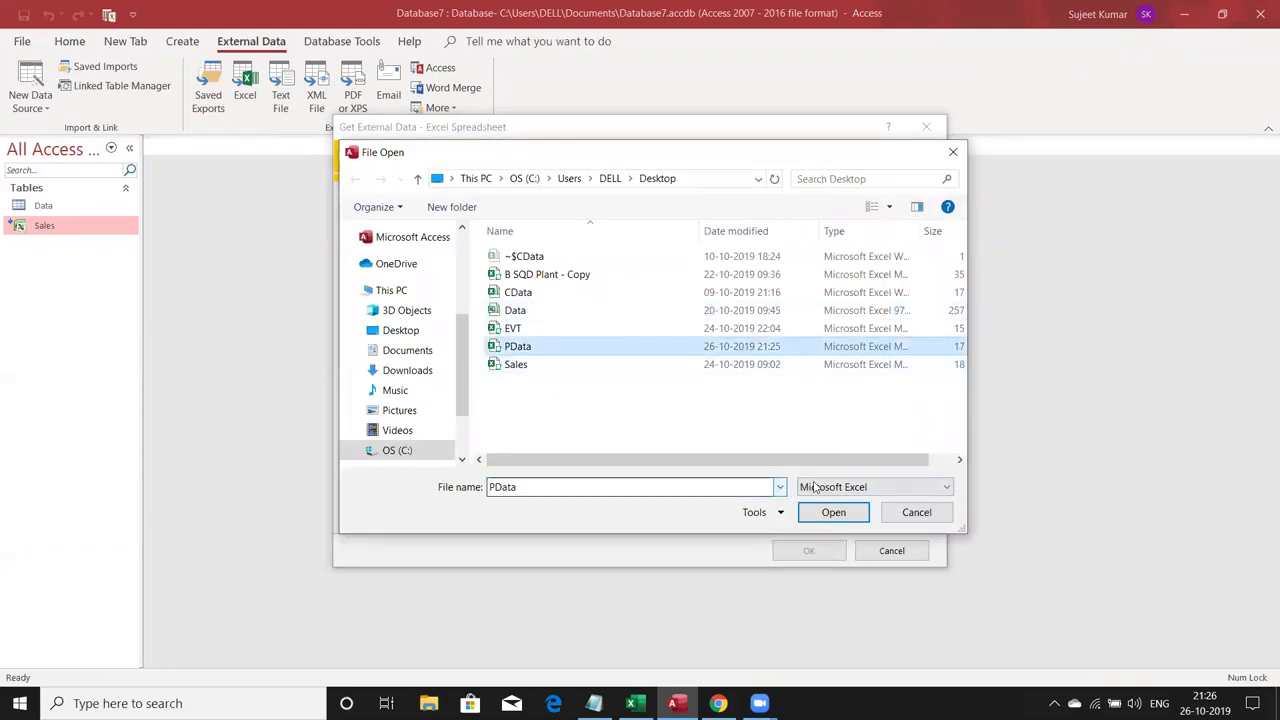
left_click(831, 512)
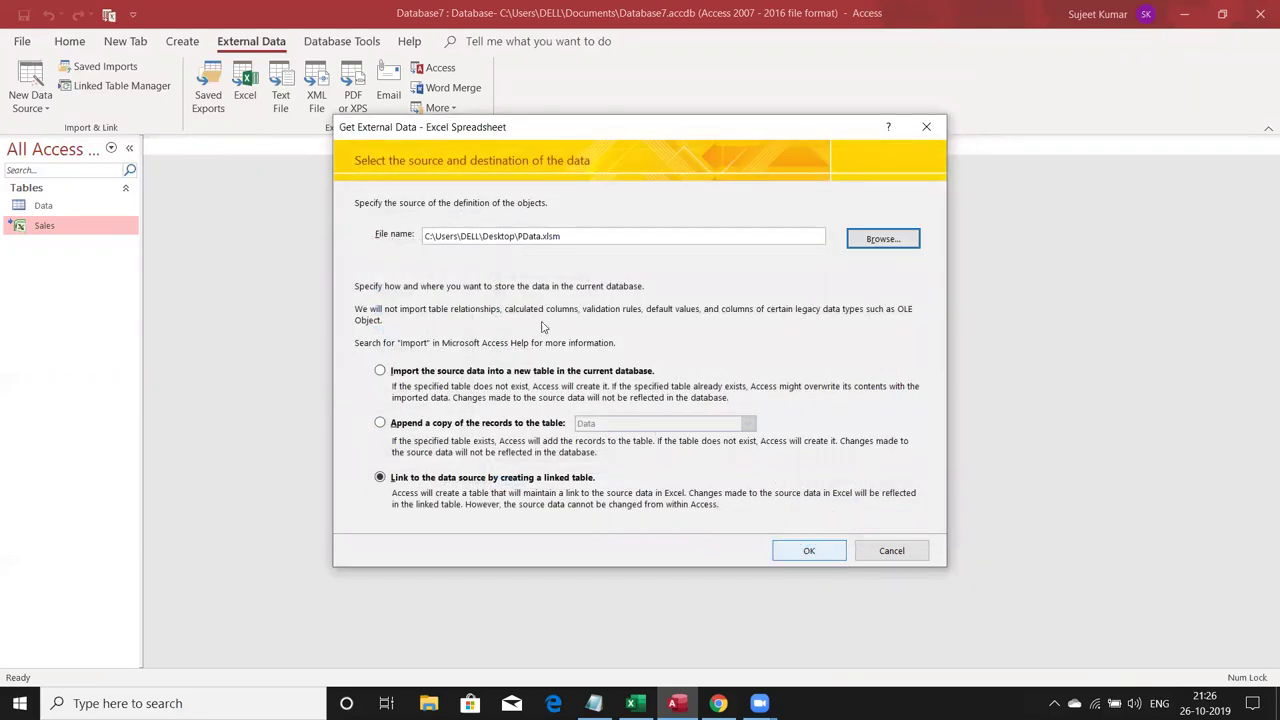
key("Return")
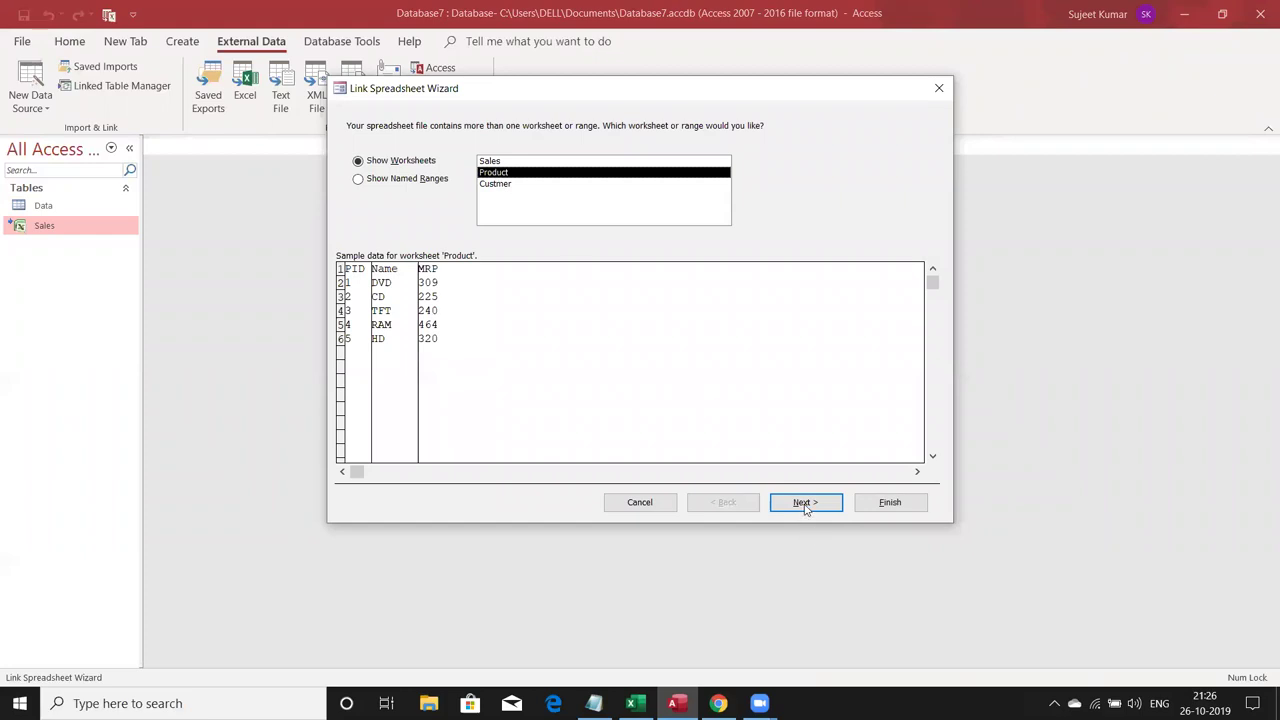
left_click(805, 503)
left_click(875, 502)
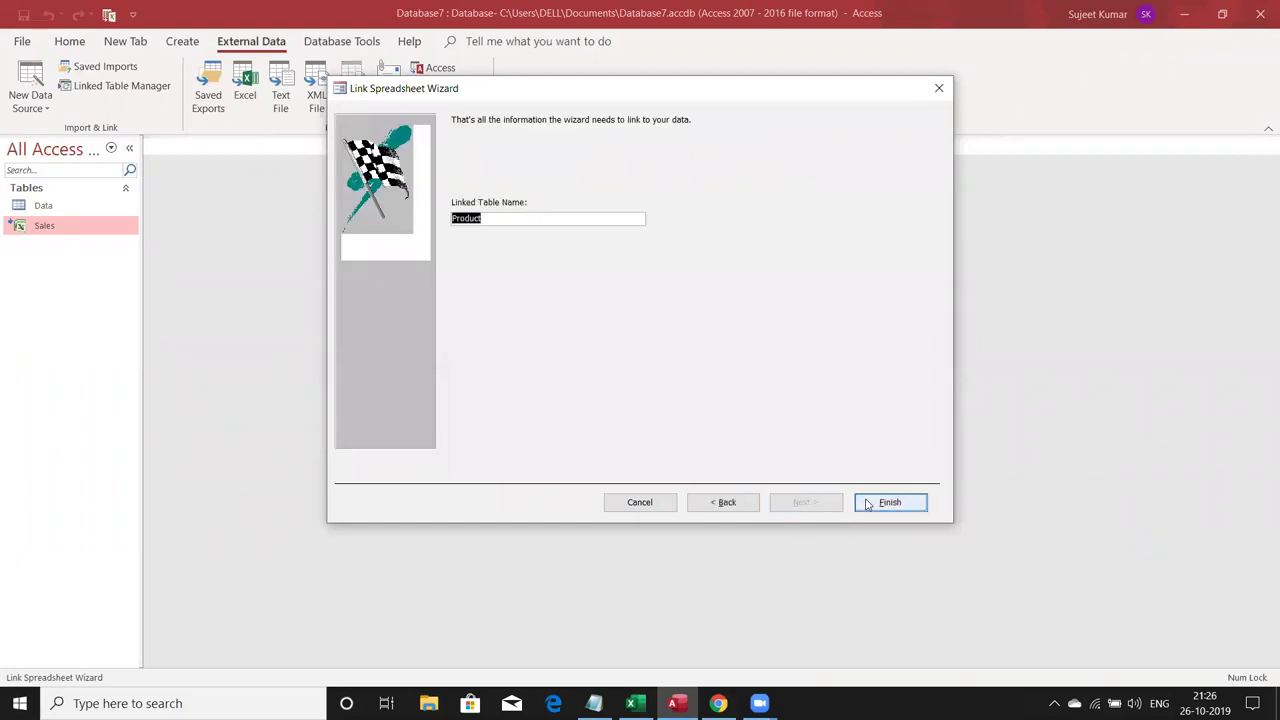
left_click(645, 400)
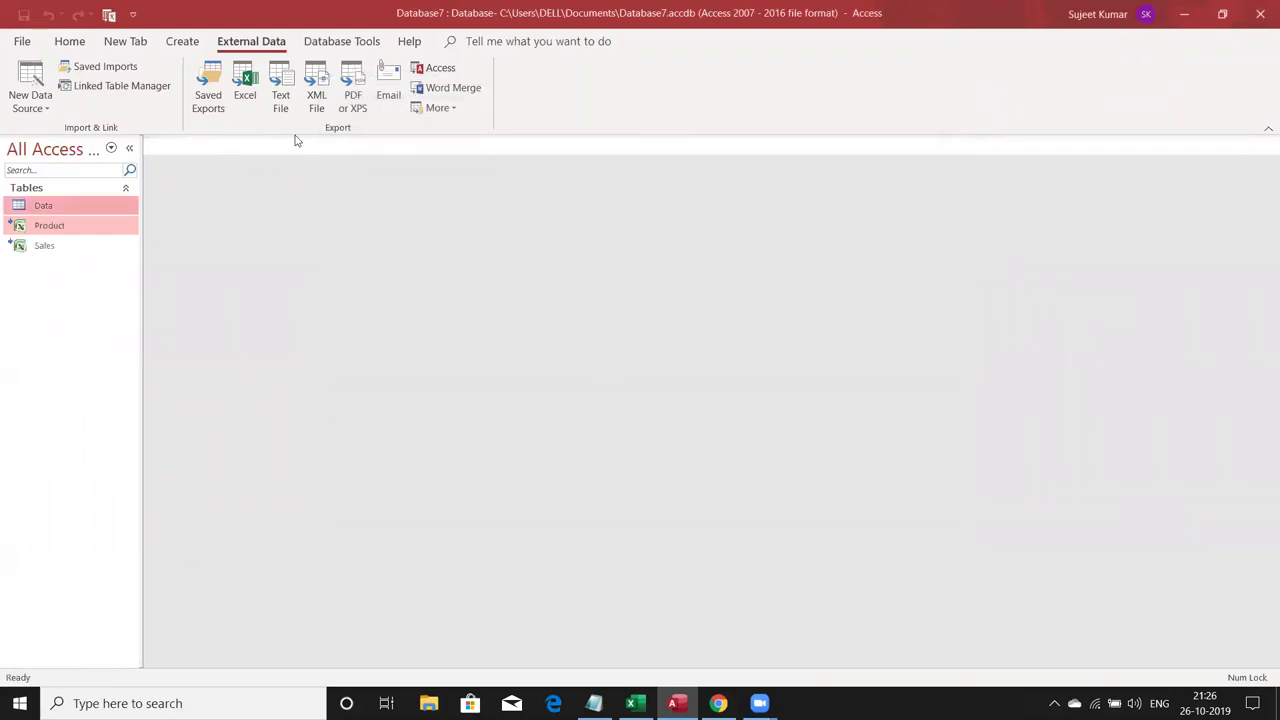
Link the Custmer worksheet of PData.xlsm as a table, keeping first-row column headings
left_click(45, 108)
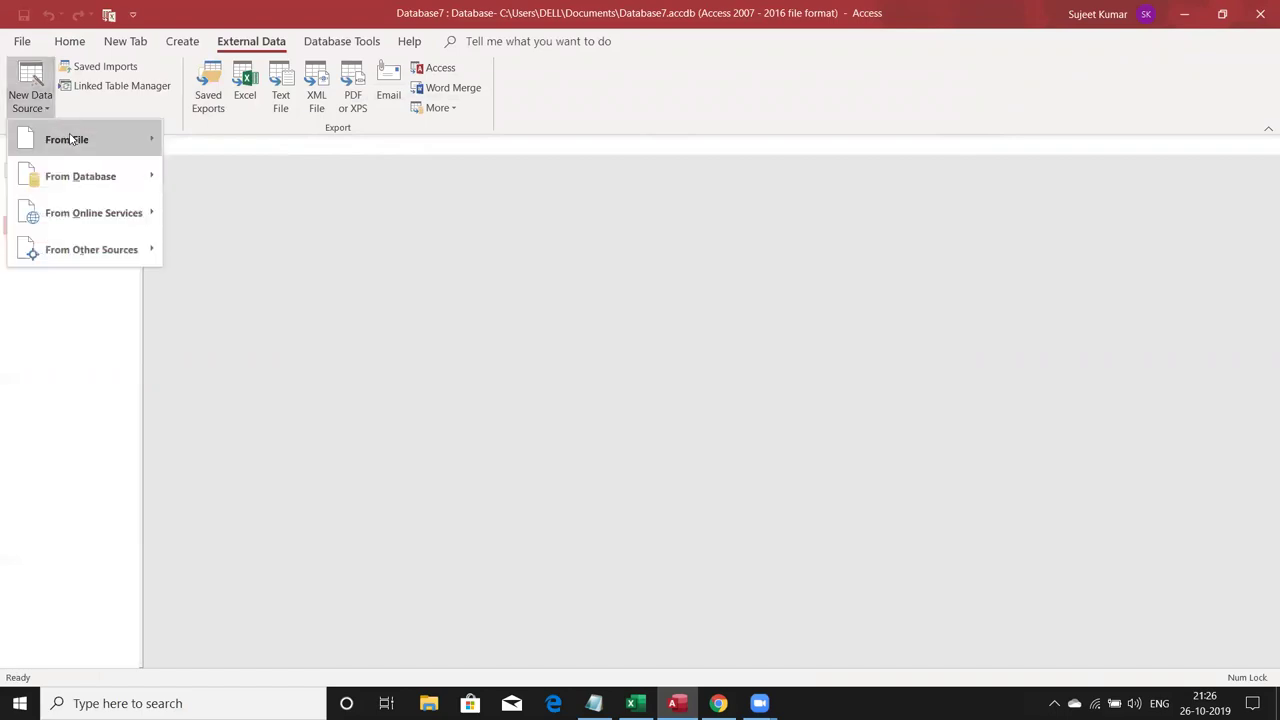
mouse_move(67, 140)
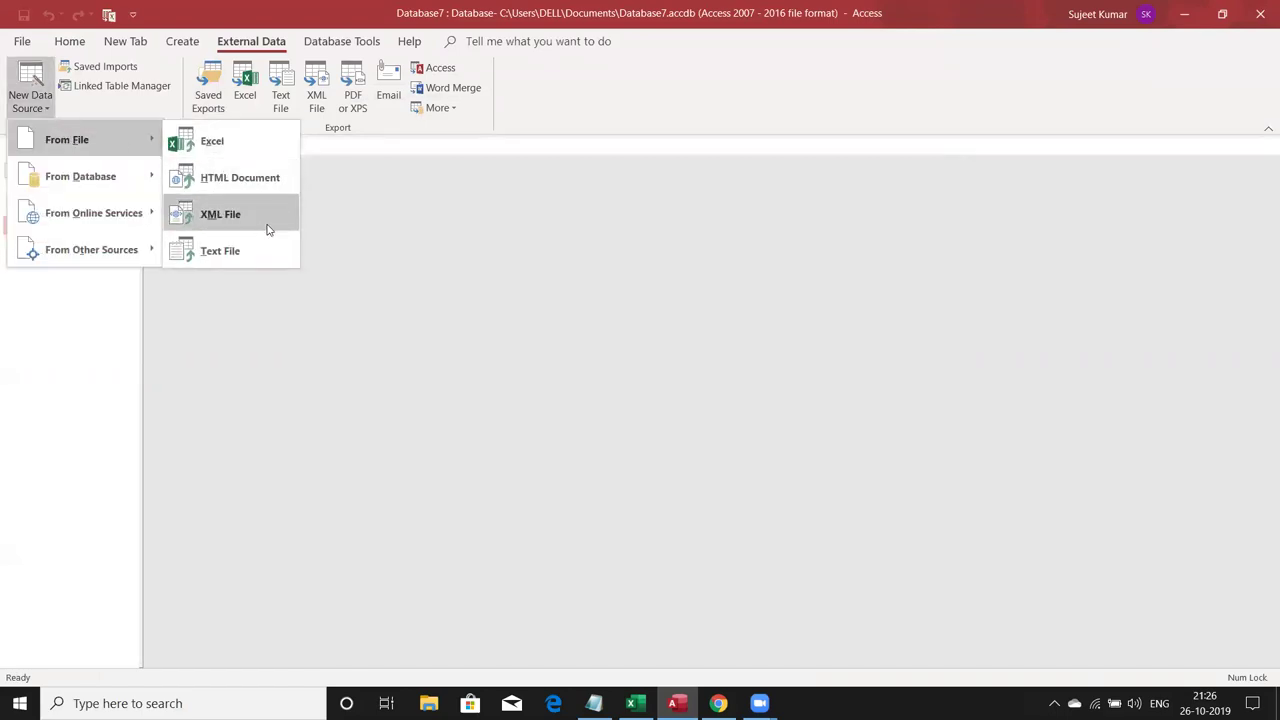
left_click(215, 141)
left_click(549, 479)
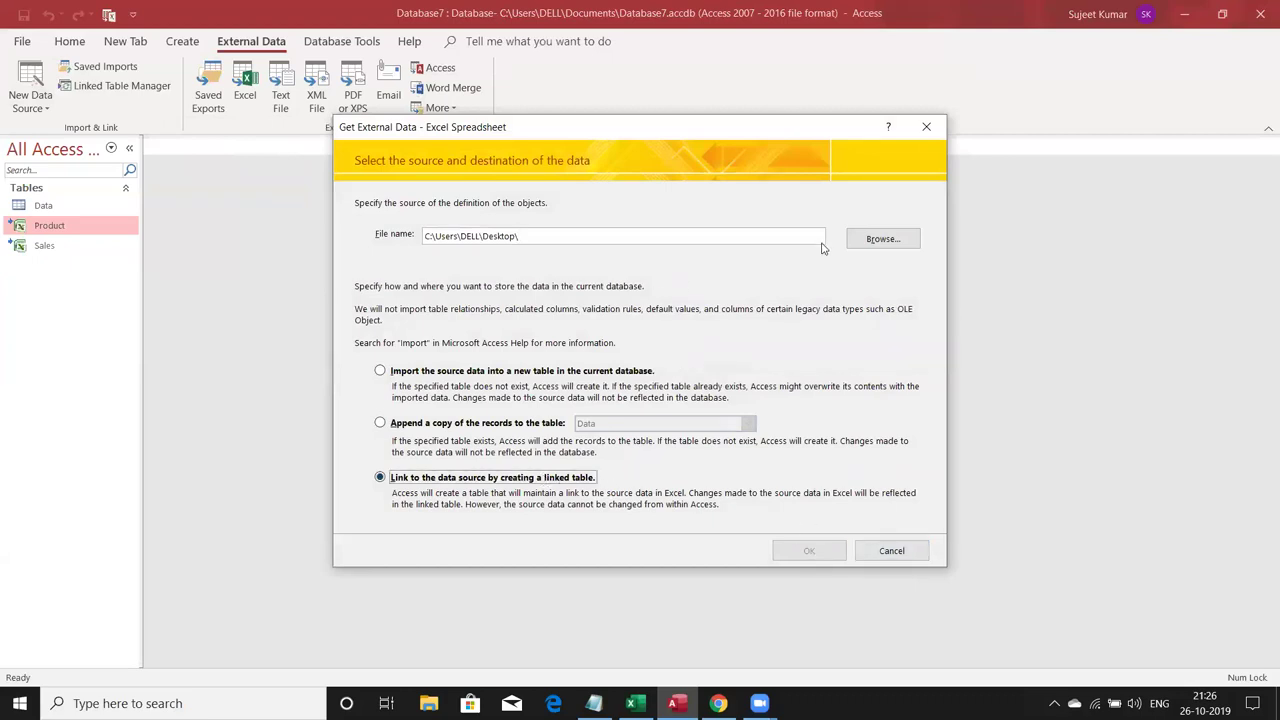
left_click(881, 250)
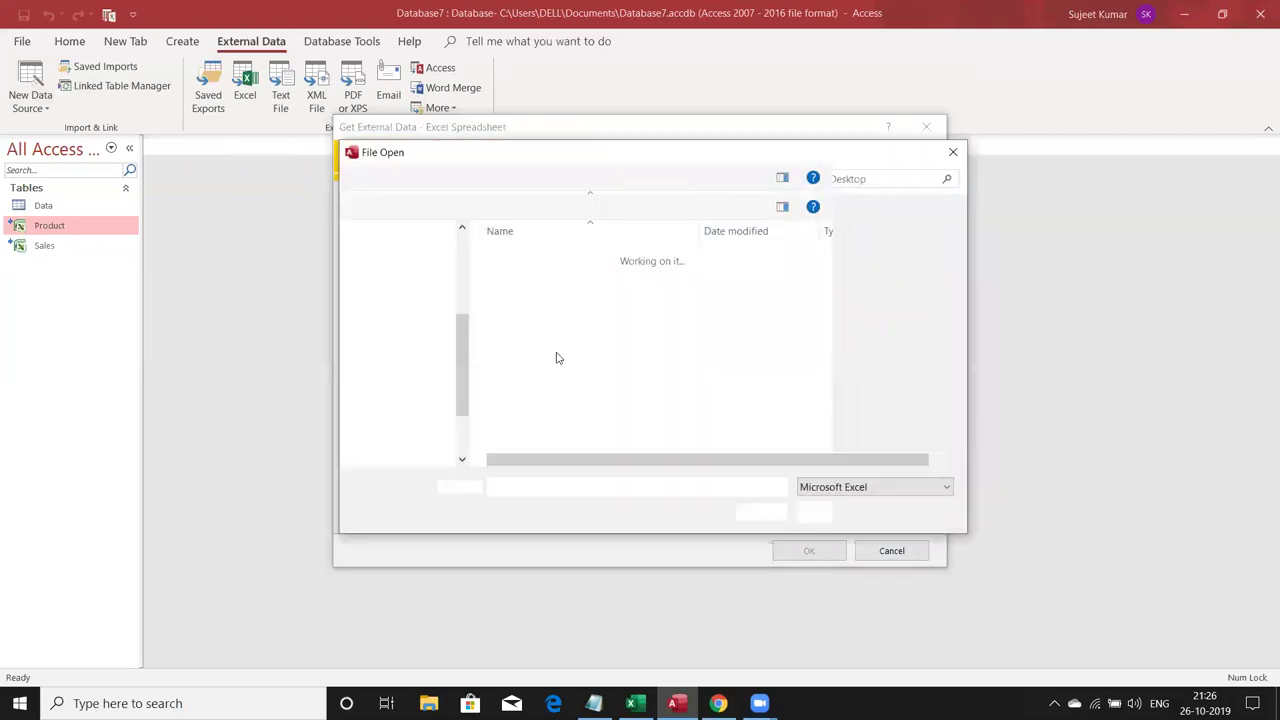
double_click(553, 349)
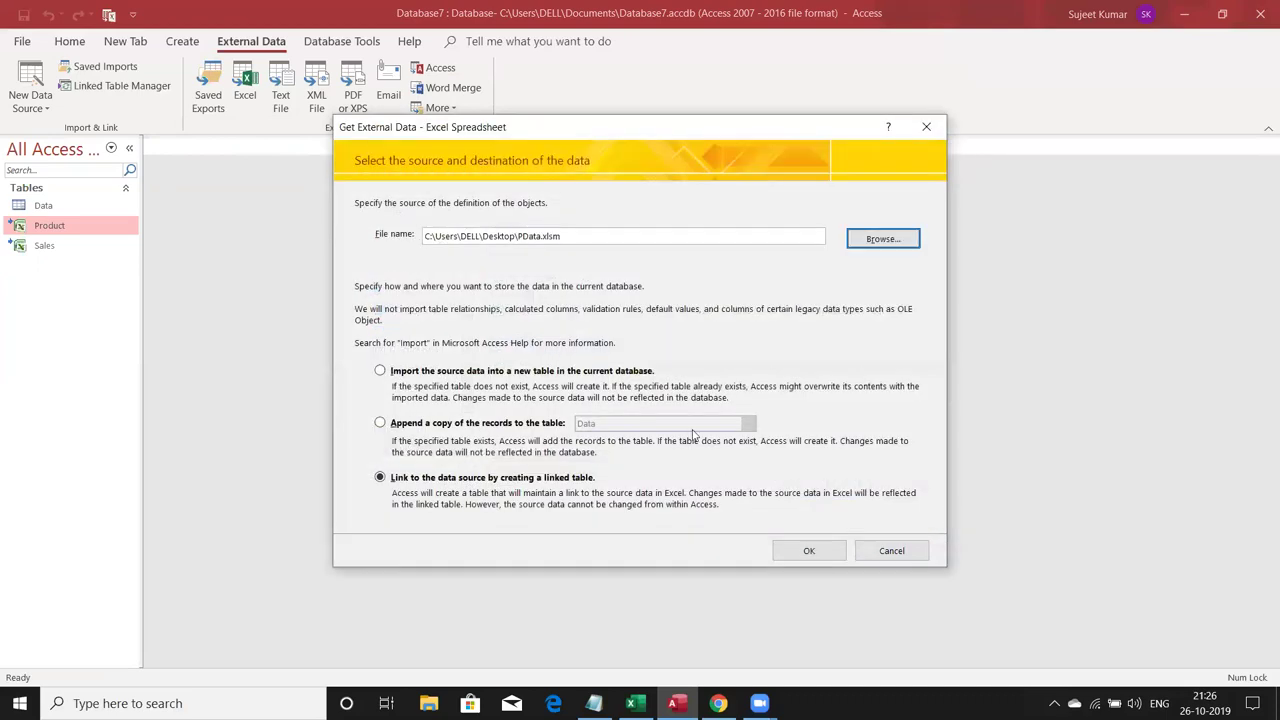
left_click(809, 551)
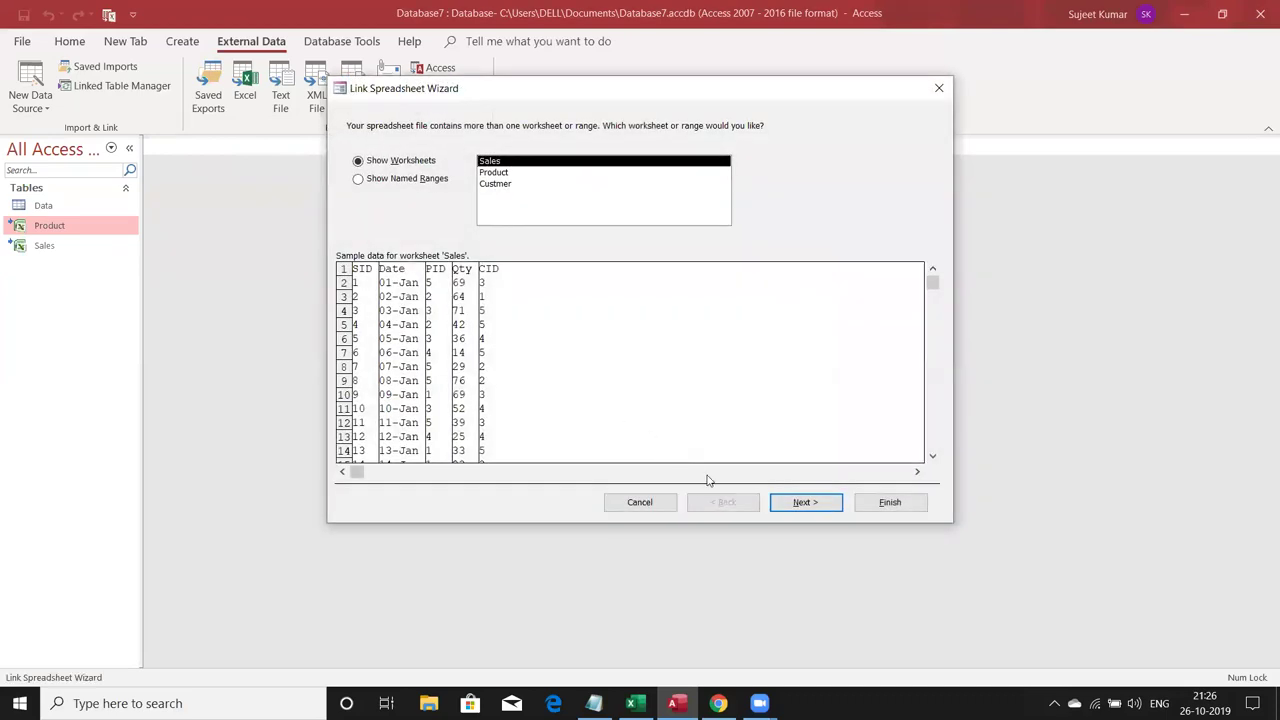
left_click(496, 185)
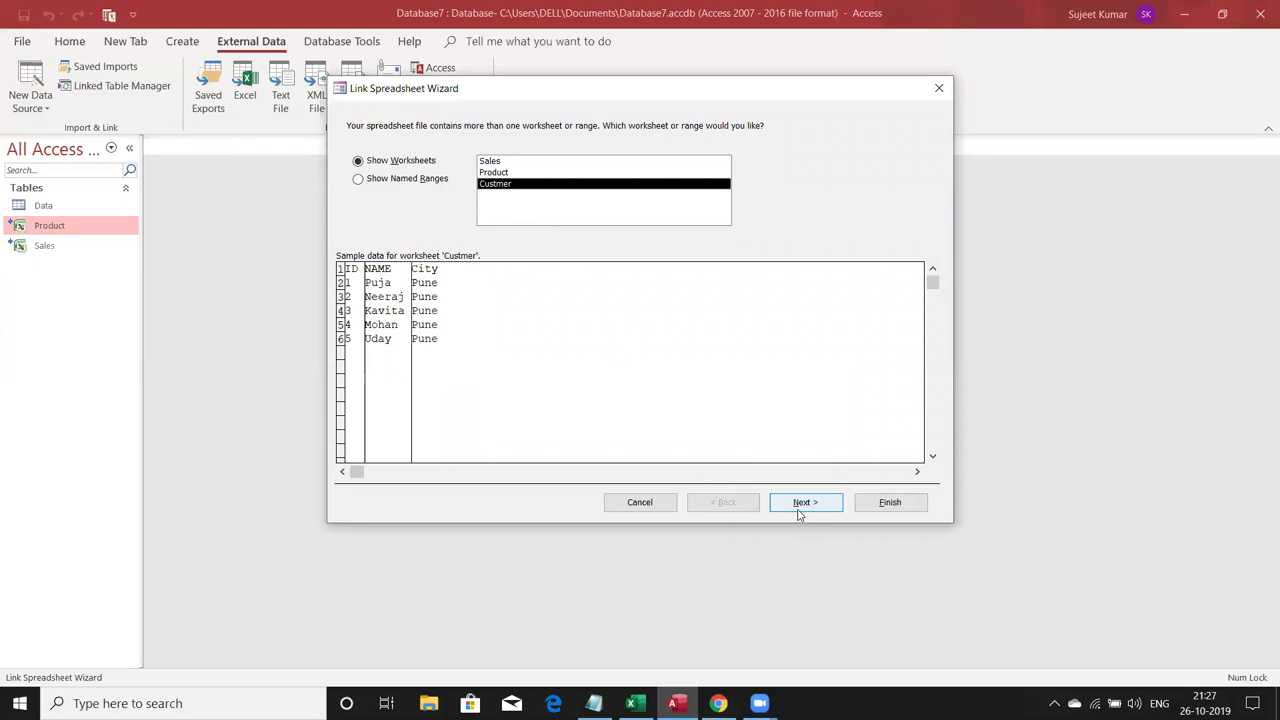
left_click(801, 503)
left_click(801, 503)
left_click(874, 504)
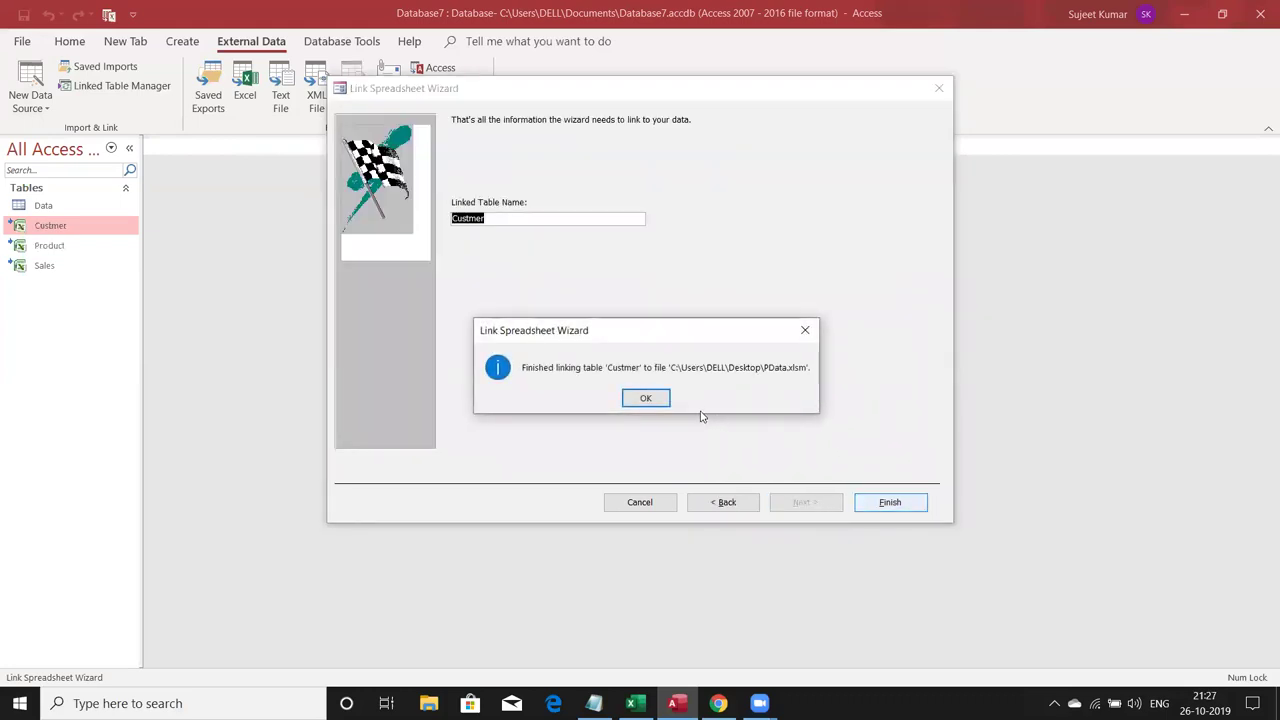
left_click(643, 399)
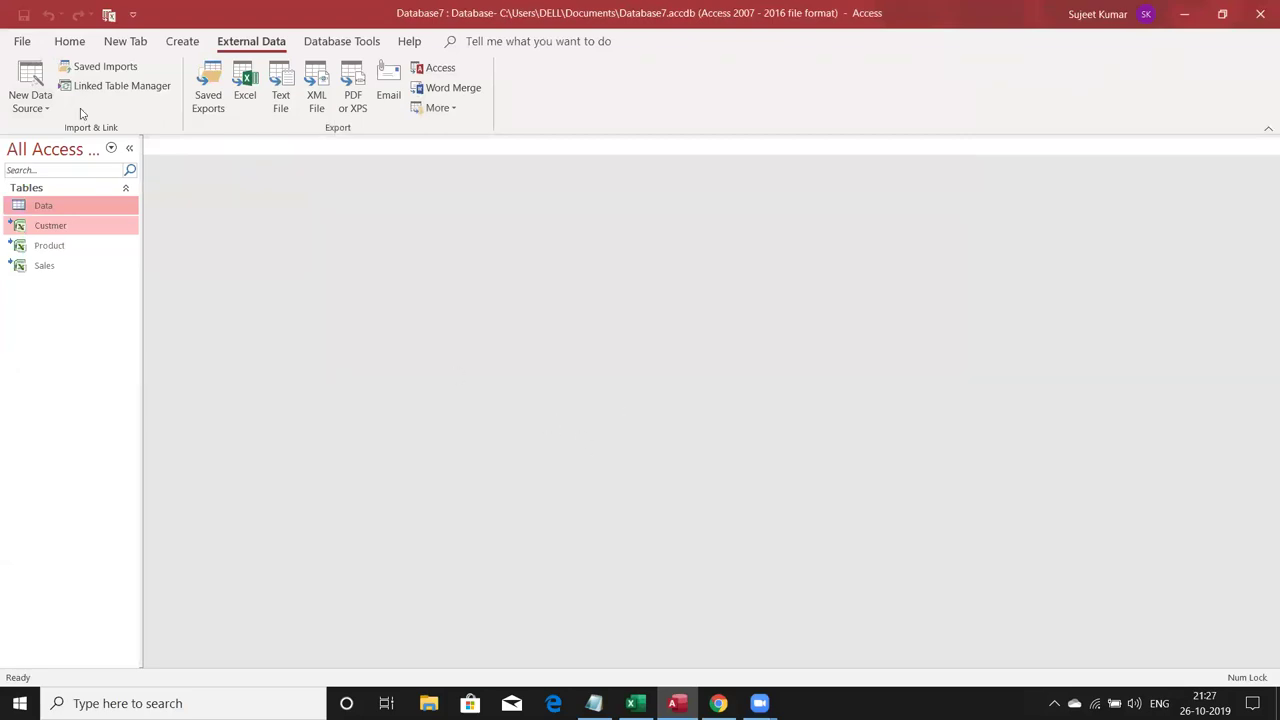
Start a new query design and add the Custmer, Data, Product and Sales tables
left_click(182, 41)
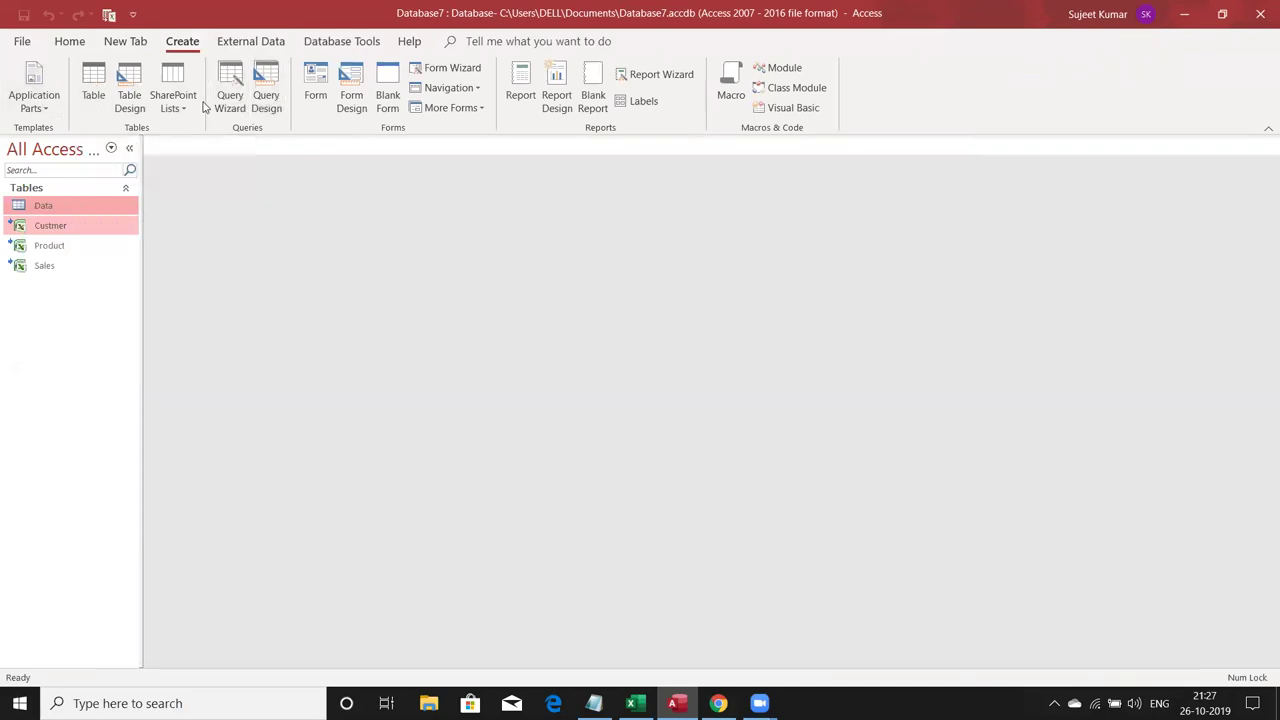
left_click(262, 110)
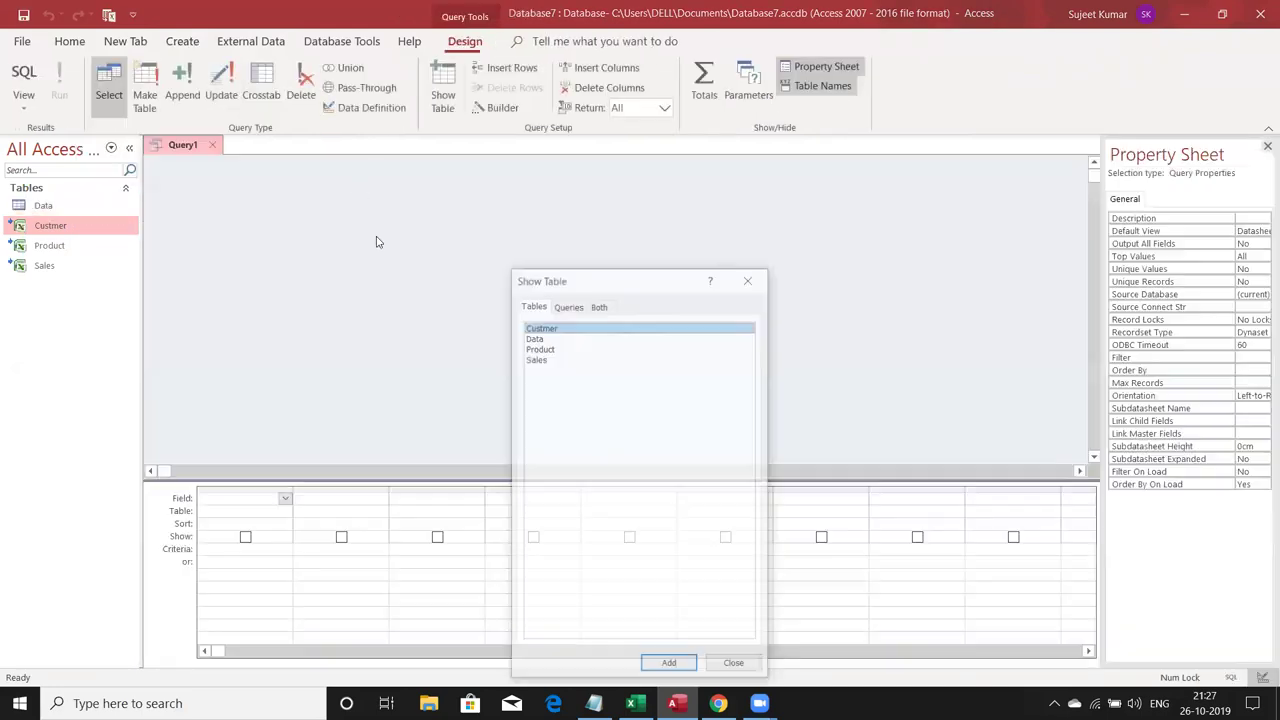
double_click(551, 328)
double_click(540, 337)
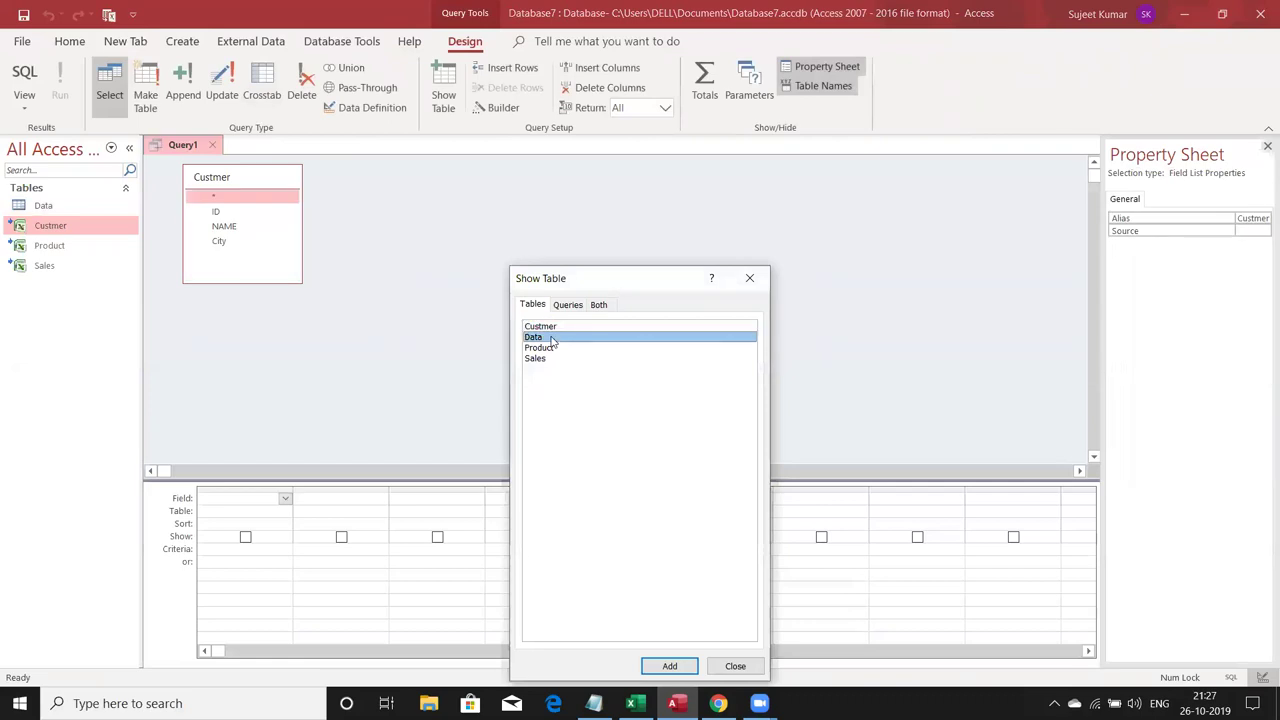
left_click(551, 348)
double_click(551, 348)
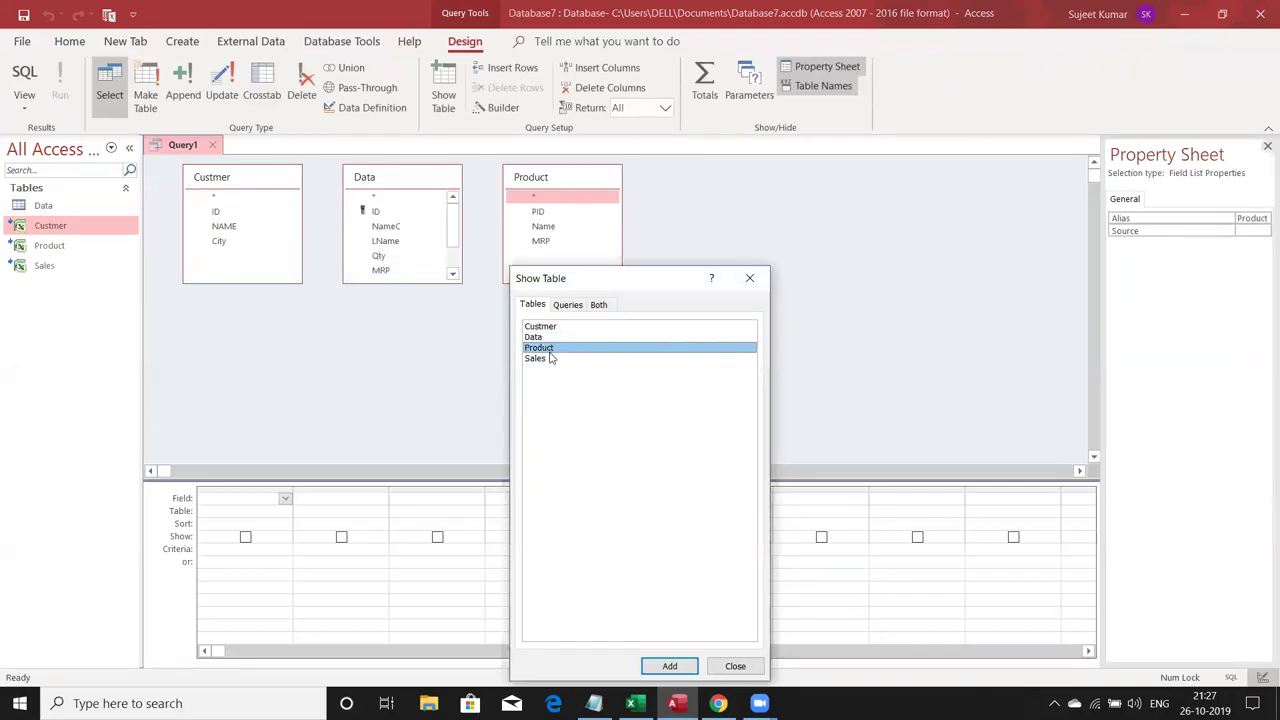
double_click(553, 359)
left_click(749, 278)
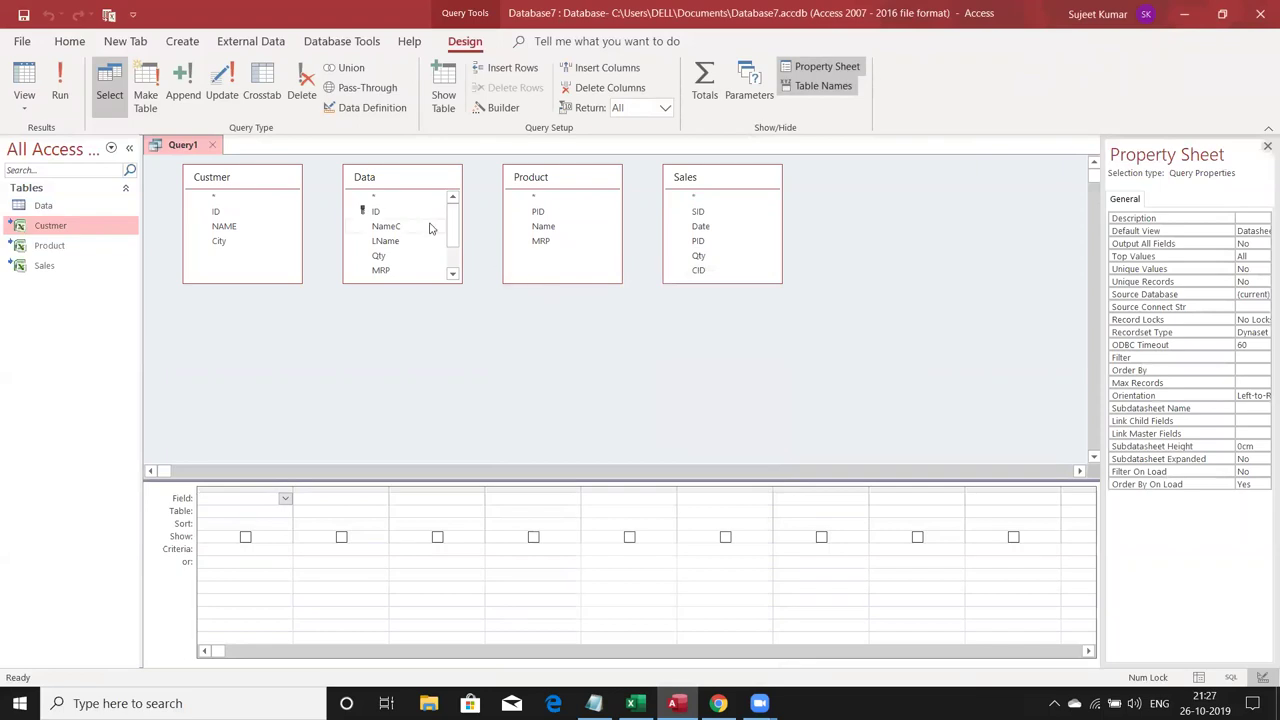
left_click(401, 181)
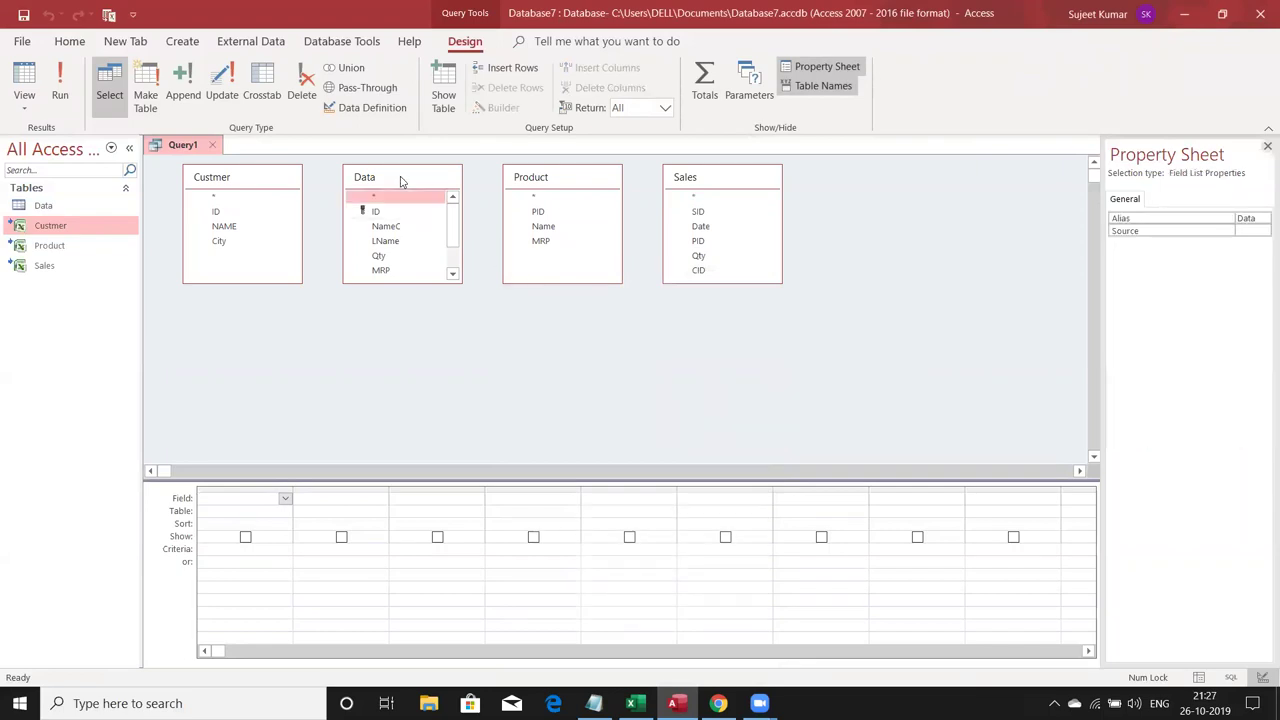
Remove the Data table from the query and rearrange the Product and Sales field lists
key("Delete")
left_click_drag(517, 186, 507, 192)
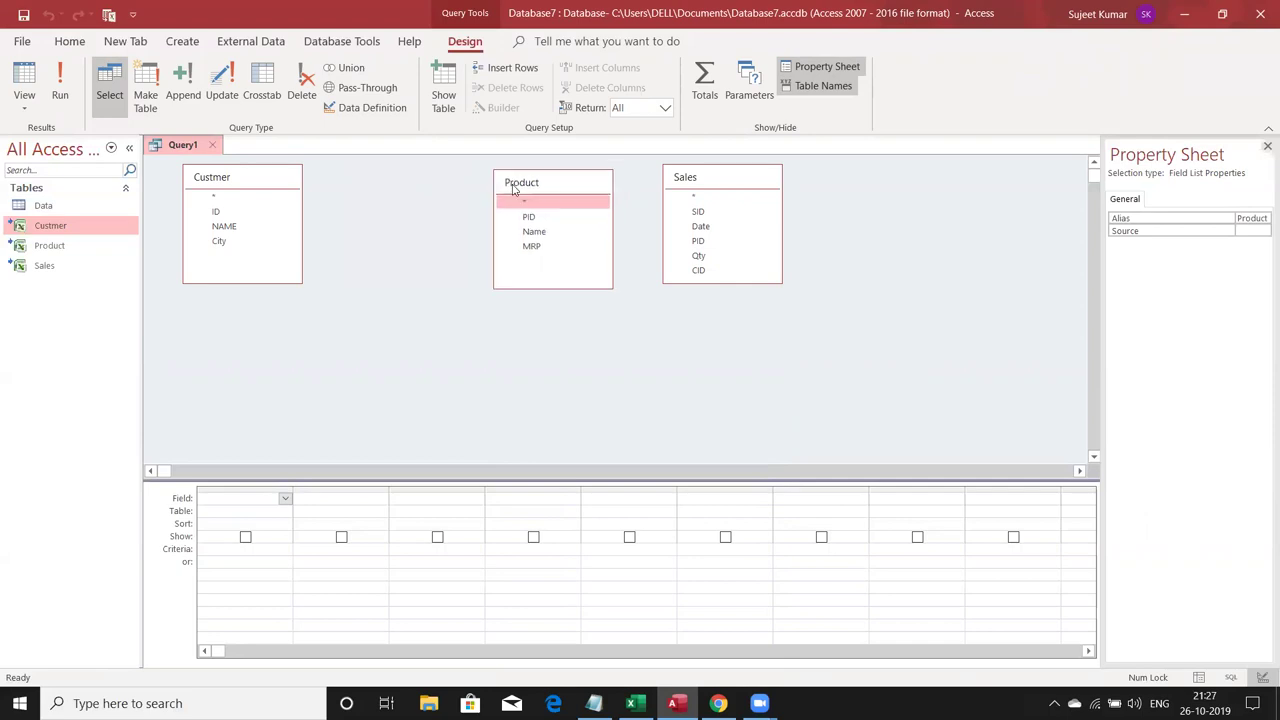
left_click_drag(430, 251, 430, 251)
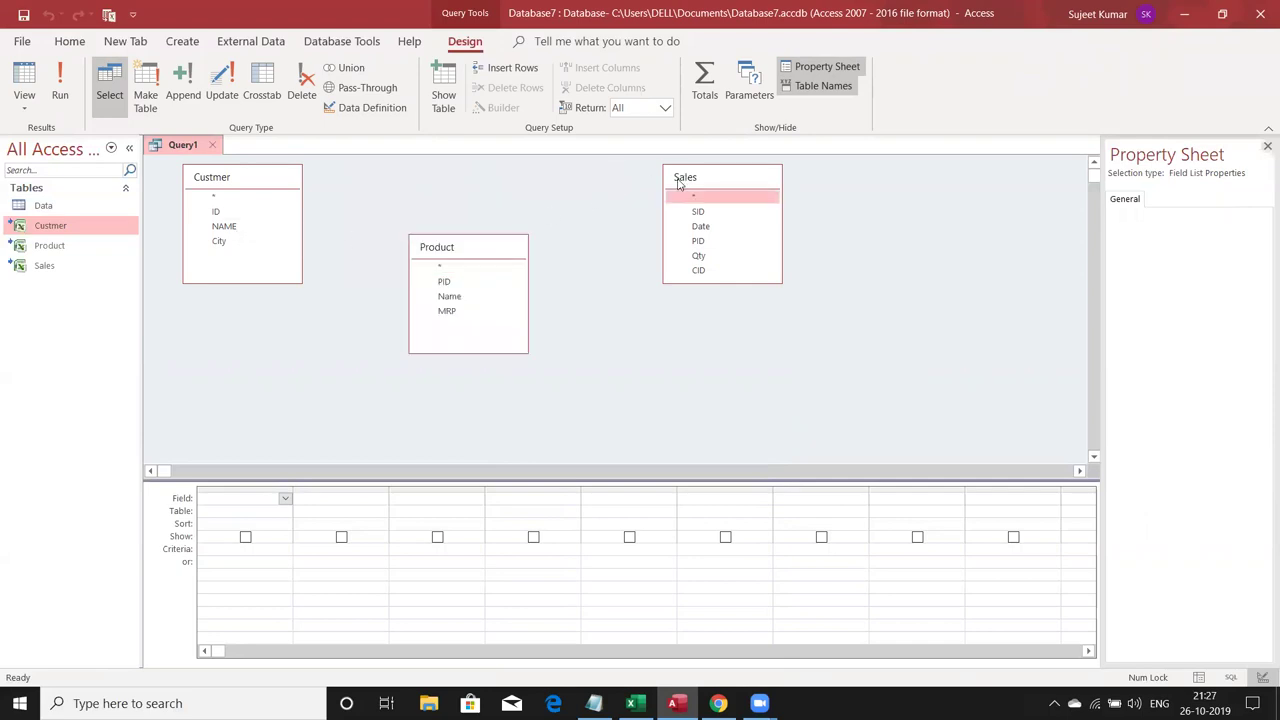
left_click_drag(685, 177, 645, 181)
Join Sales PID to Product PID and Sales CID to Custmer ID
left_click_drag(658, 247, 446, 287)
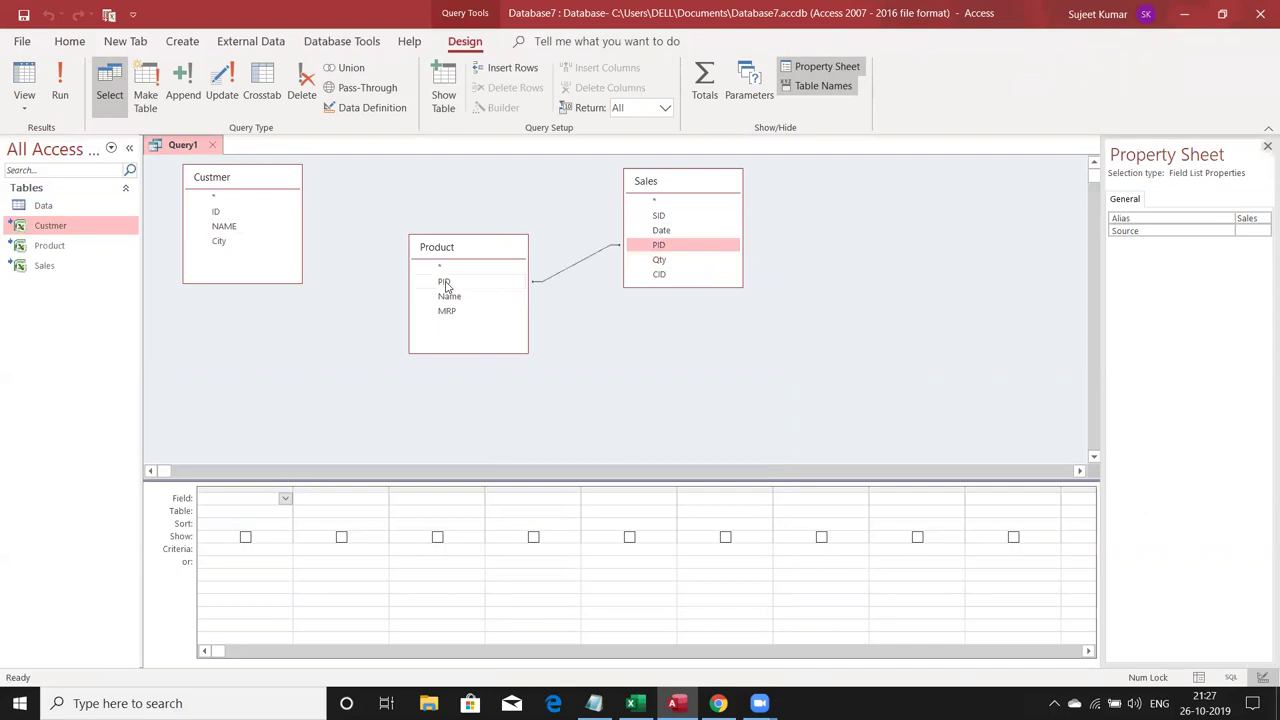
mouse_move(680, 280)
left_mouse_down()
mouse_move(515, 229)
mouse_move(217, 216)
left_mouse_up()
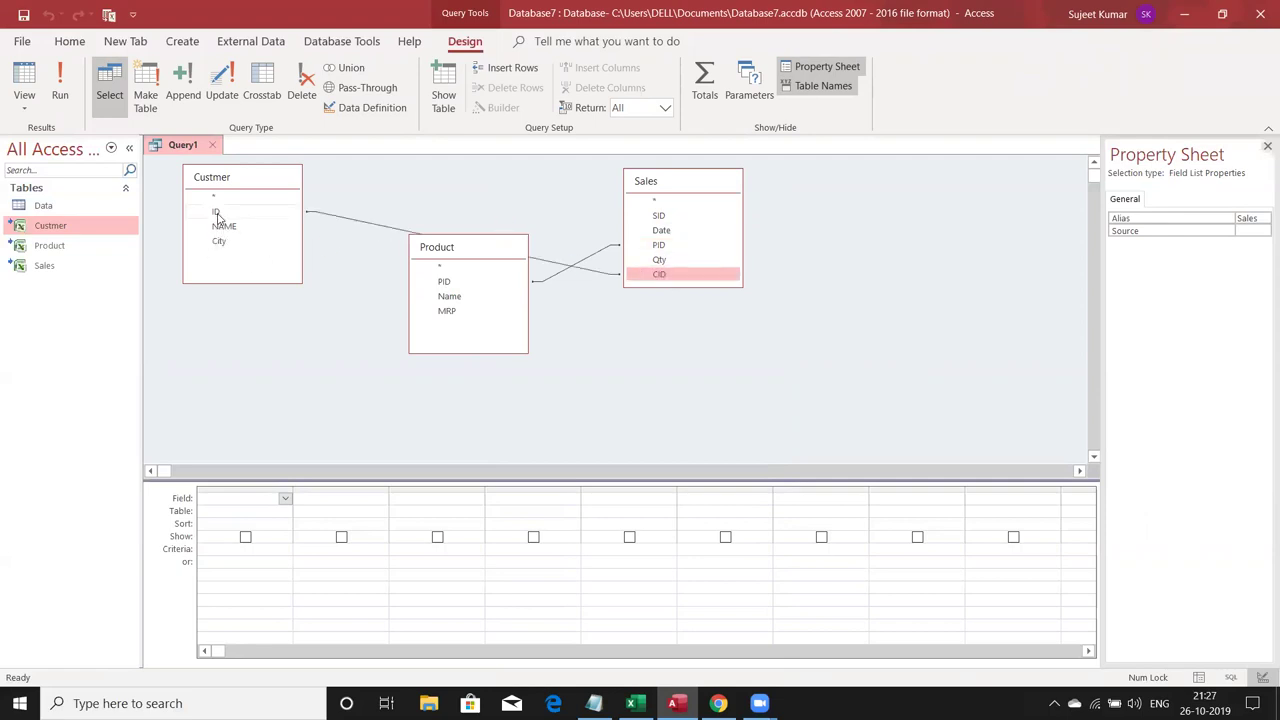
left_click(428, 259)
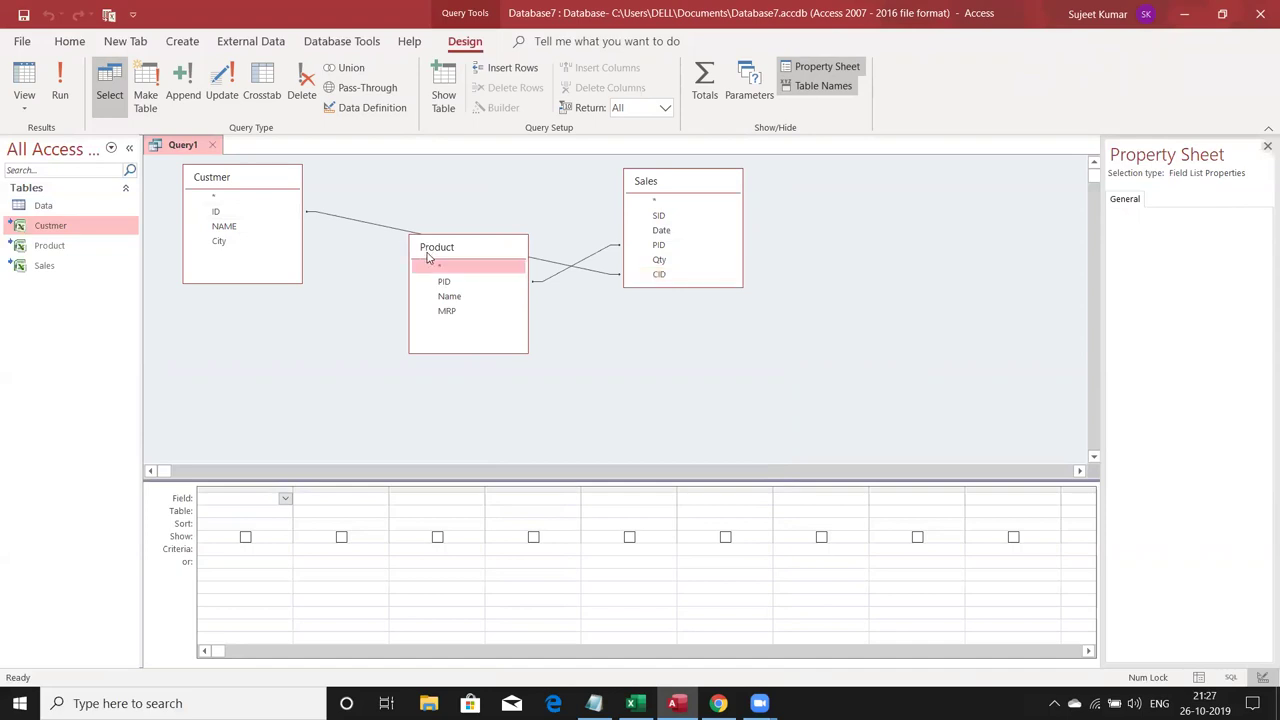
left_click_drag(428, 258, 351, 305)
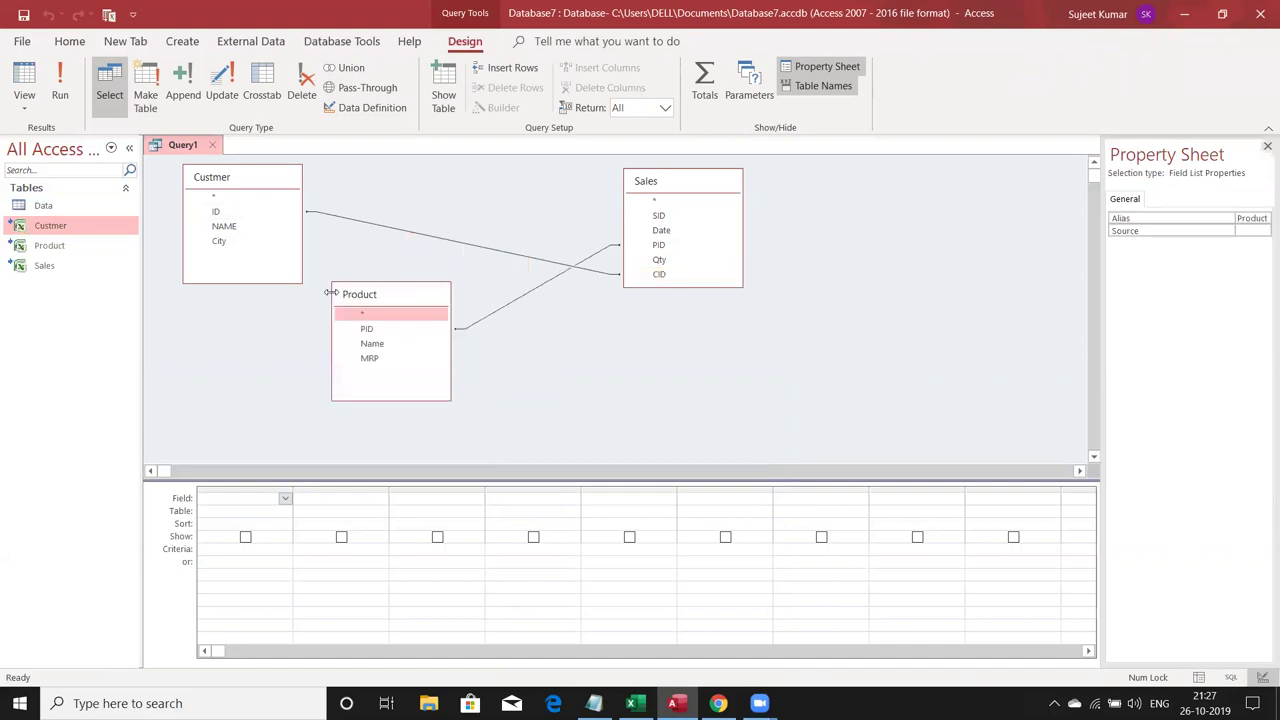
Add SID, Date and PID from Sales, Name and MRP from Product, then Qty to the grid
left_click(228, 498)
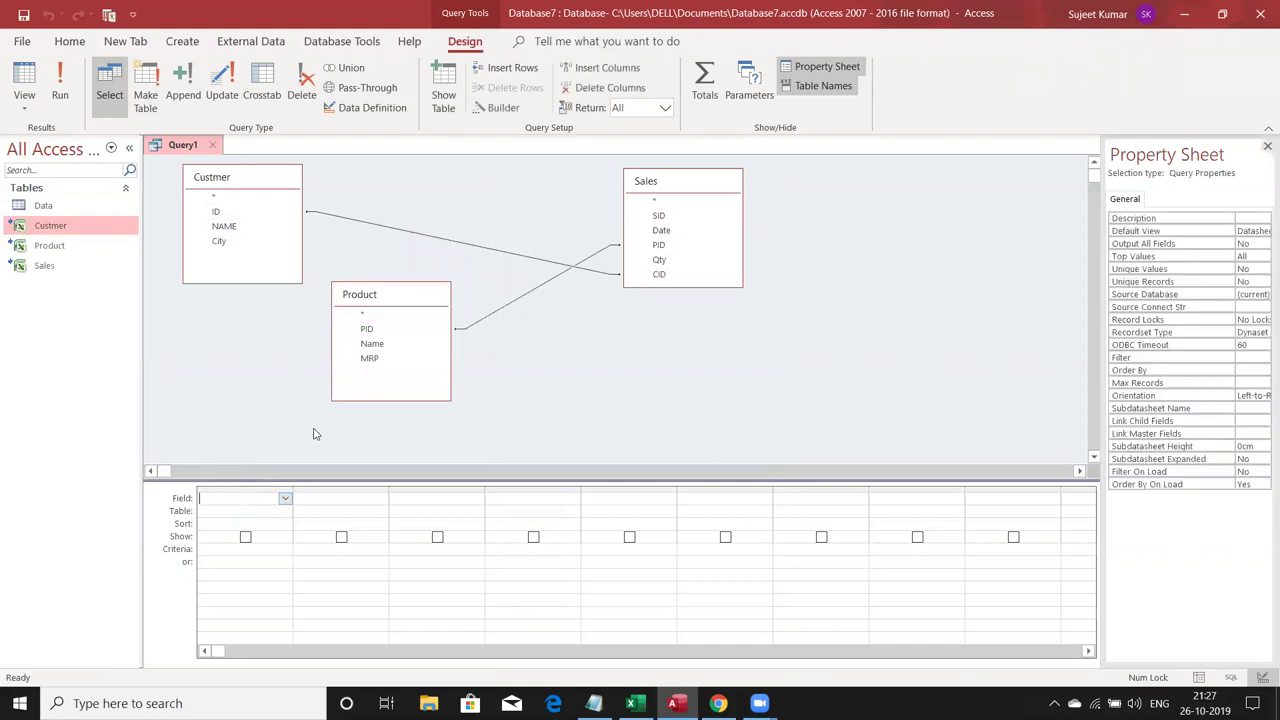
double_click(659, 216)
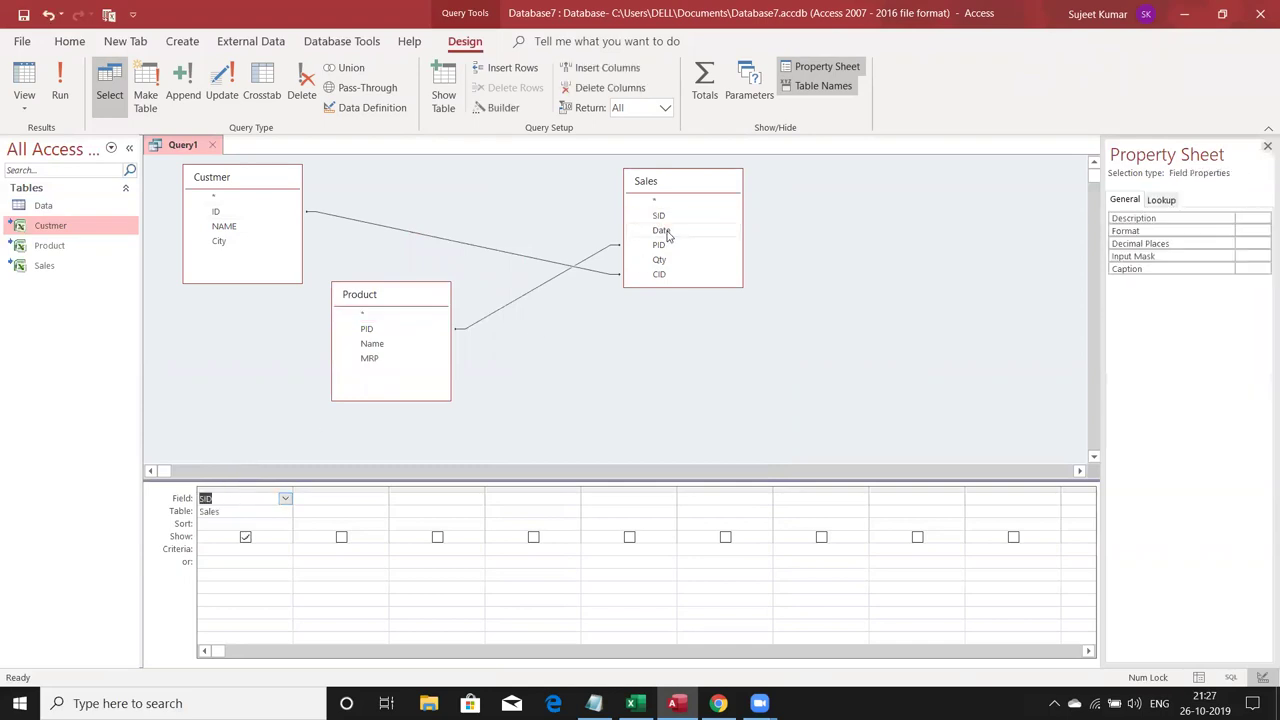
double_click(661, 230)
double_click(669, 246)
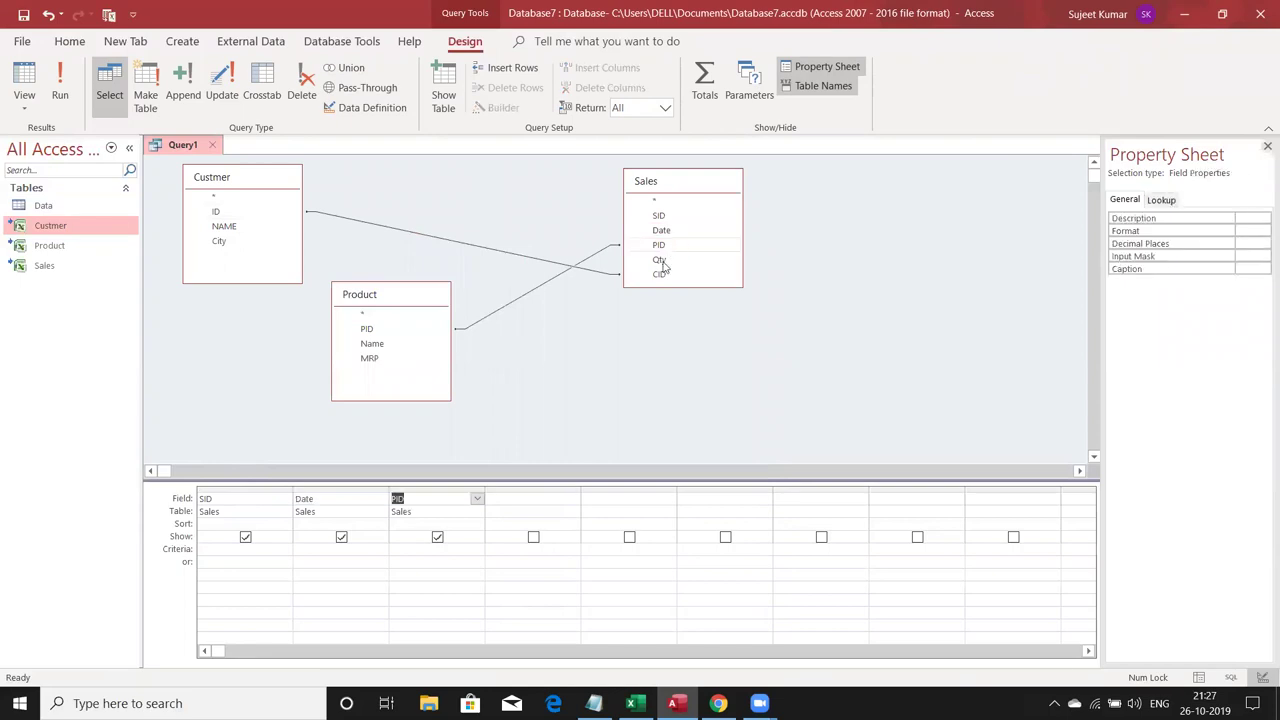
double_click(390, 344)
double_click(390, 359)
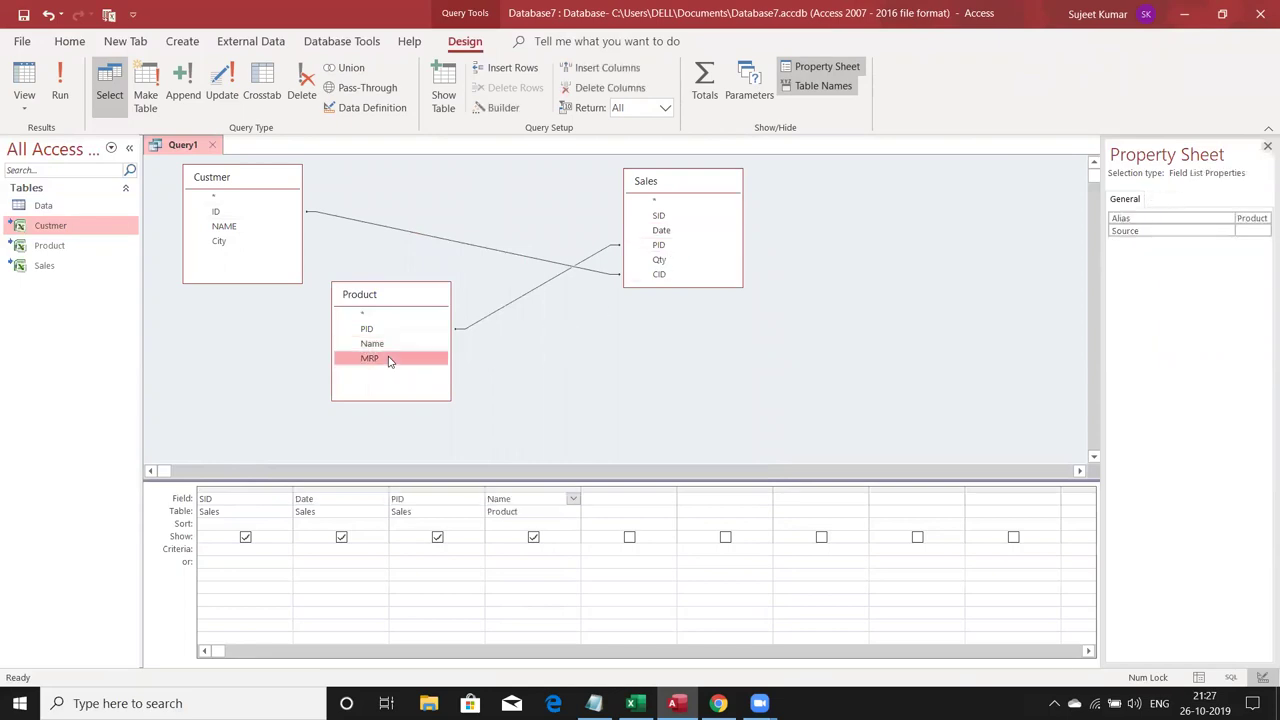
left_click(695, 496)
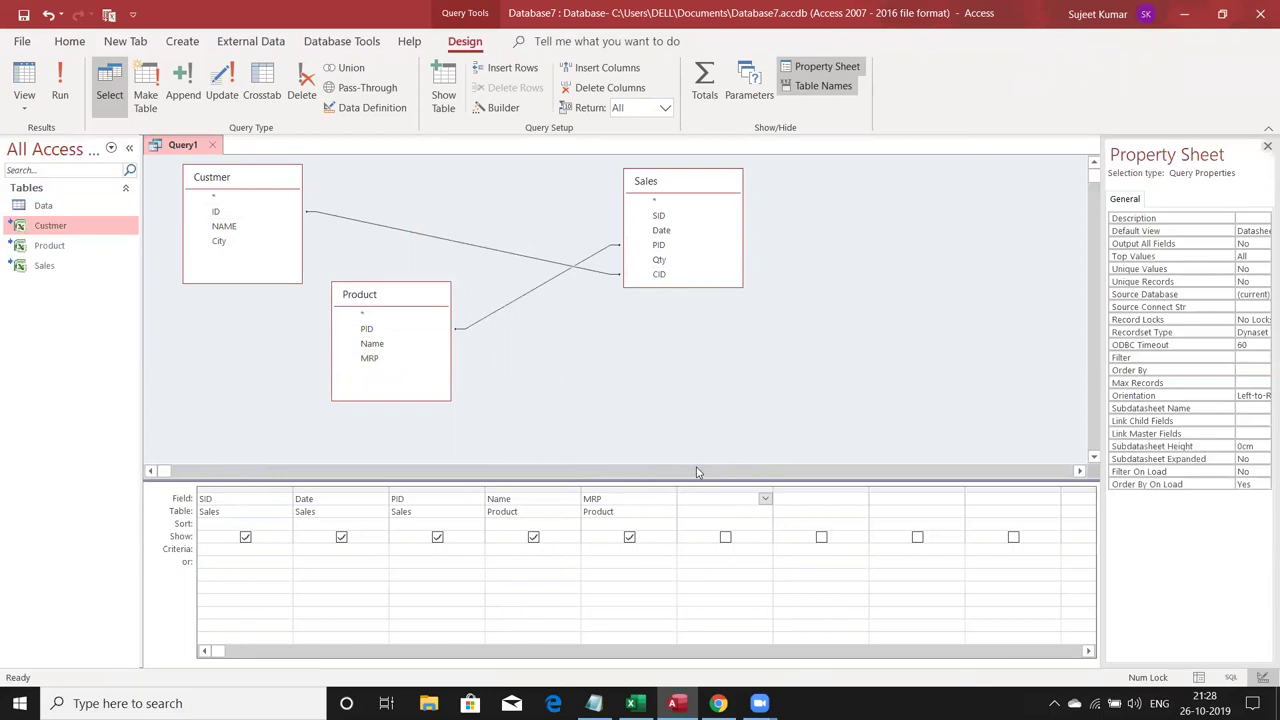
double_click(692, 260)
Add the calculated field AMT: [qty]*[mrp], then CID, NAME and City as the next columns
left_click(825, 505)
type("AMT:[qty]*[mrp]")
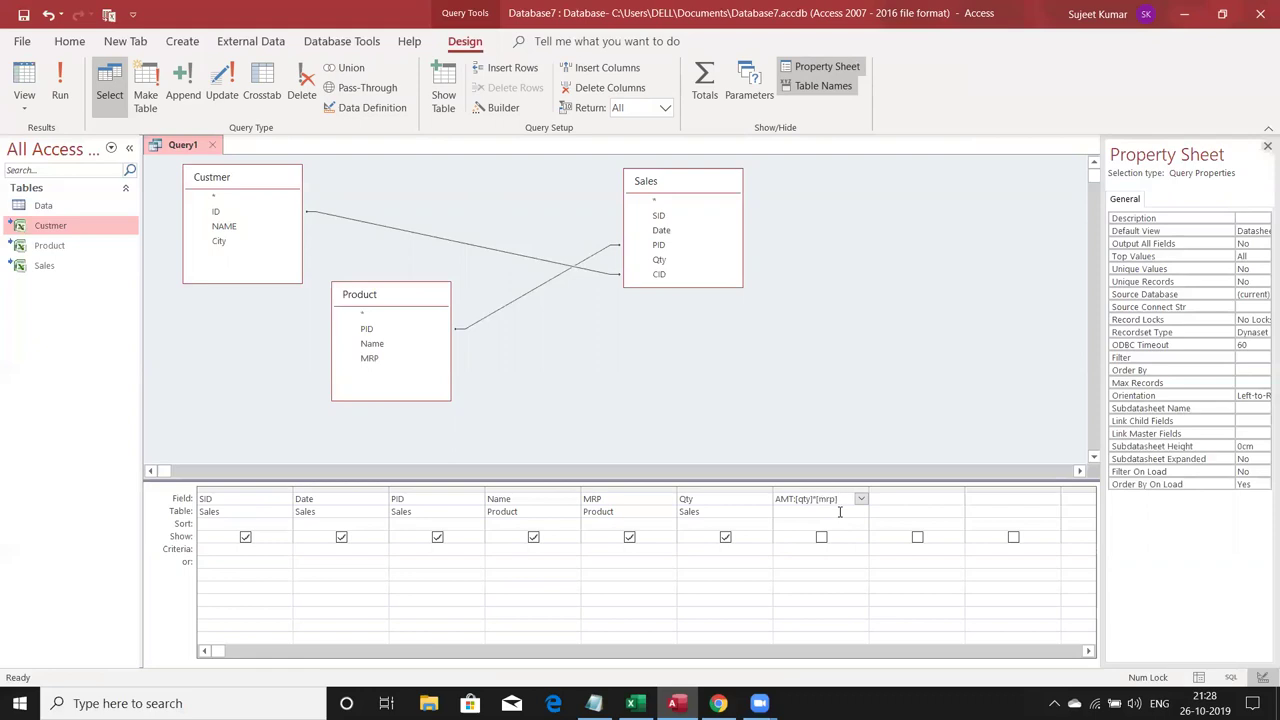
left_click(899, 500)
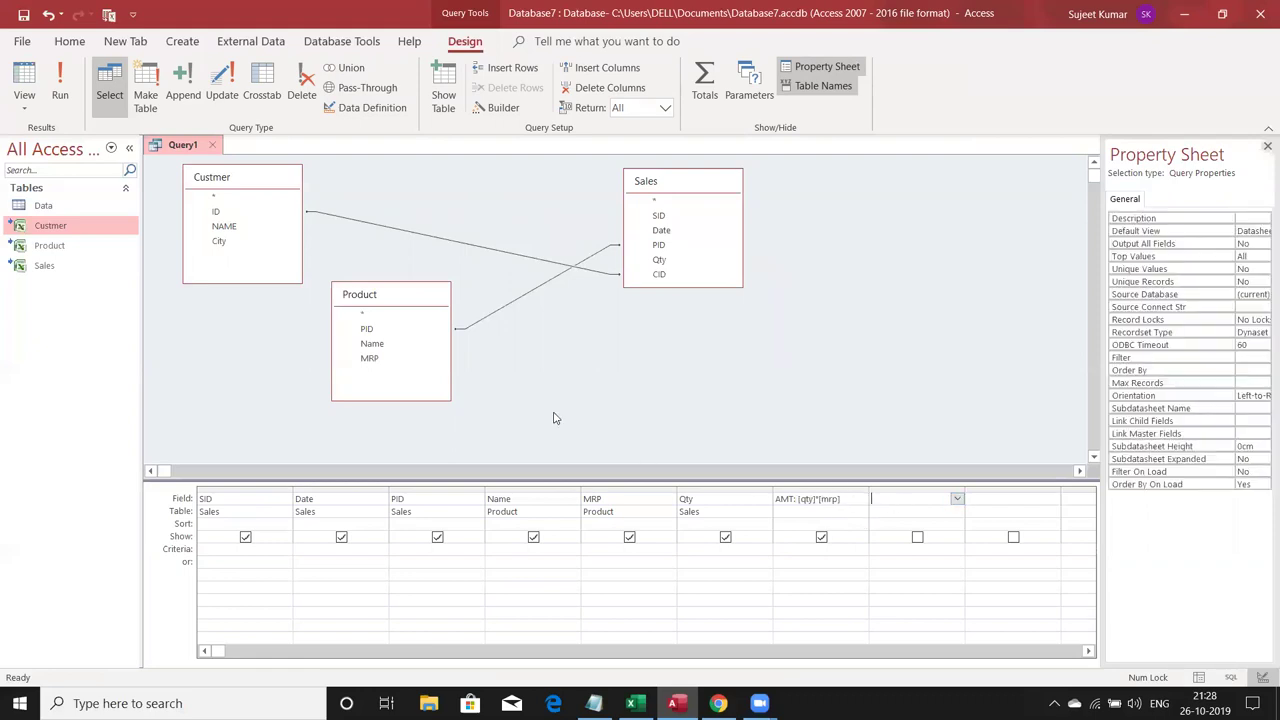
left_click(657, 275)
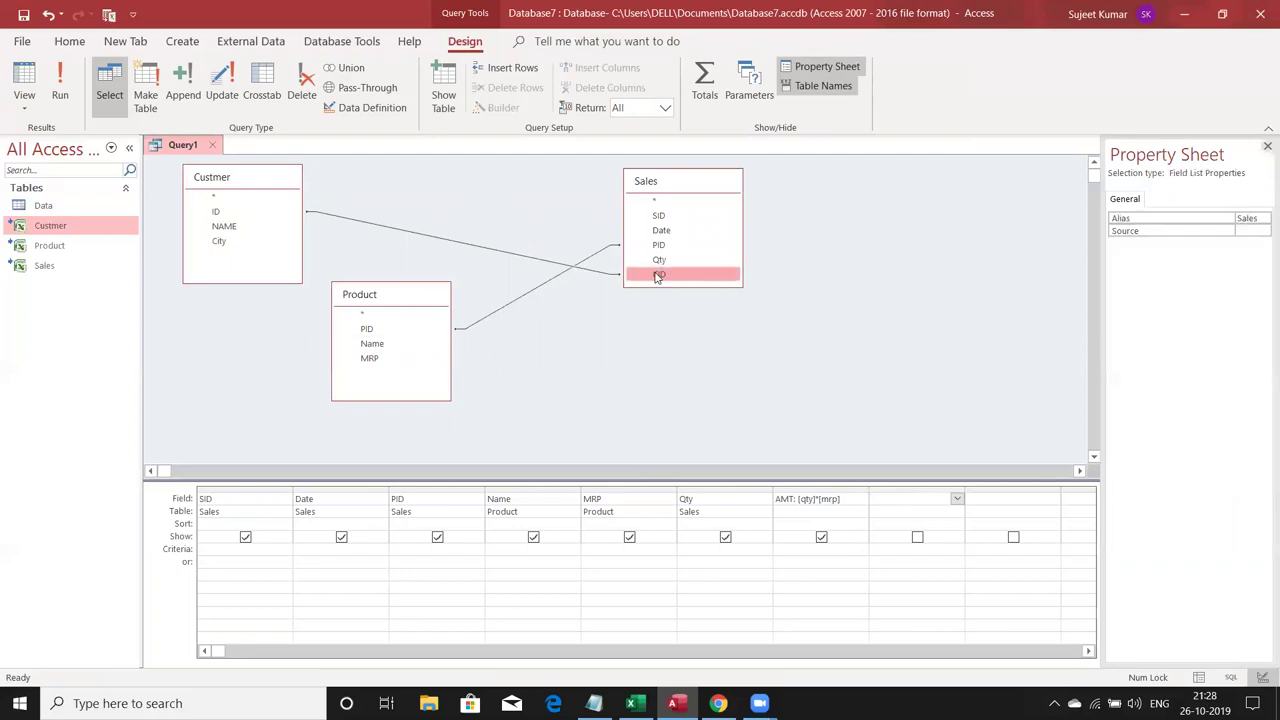
left_click_drag(658, 278, 898, 499)
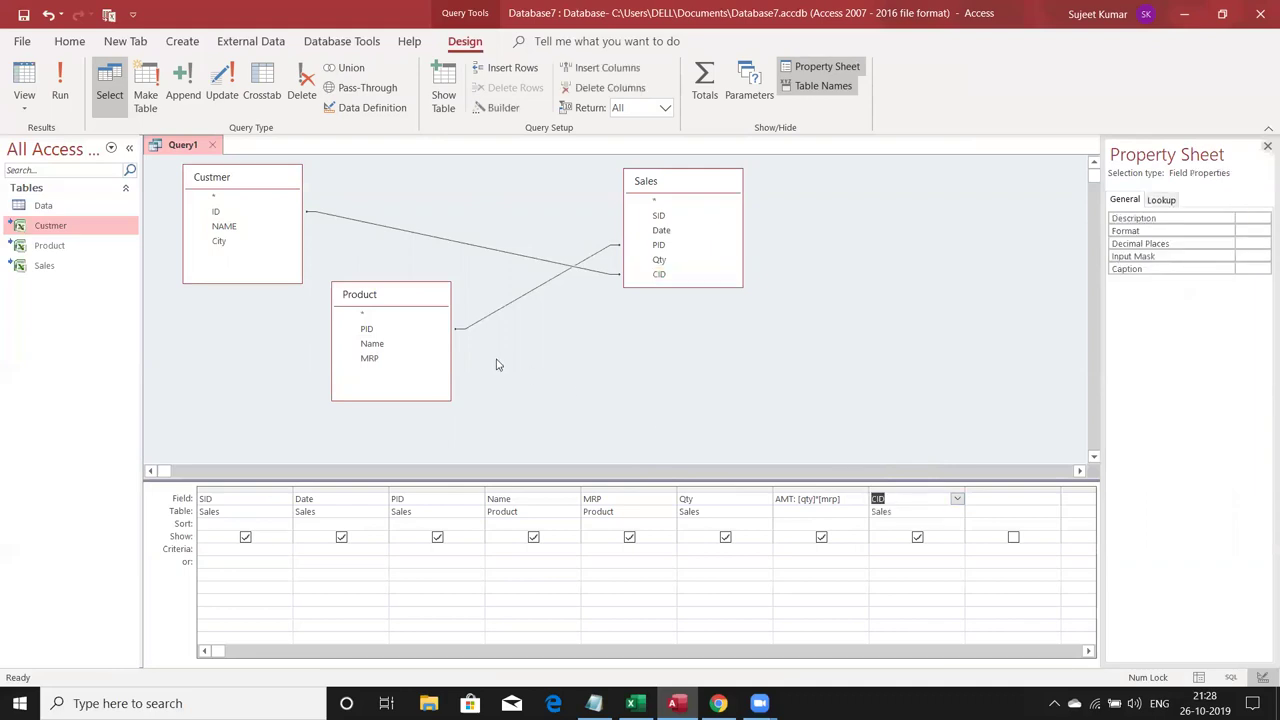
mouse_move(224, 228)
left_mouse_down()
mouse_move(1010, 512)
mouse_move(1000, 506)
left_mouse_up()
mouse_move(245, 247)
left_mouse_down()
mouse_move(520, 345)
mouse_move(1080, 510)
left_mouse_up()
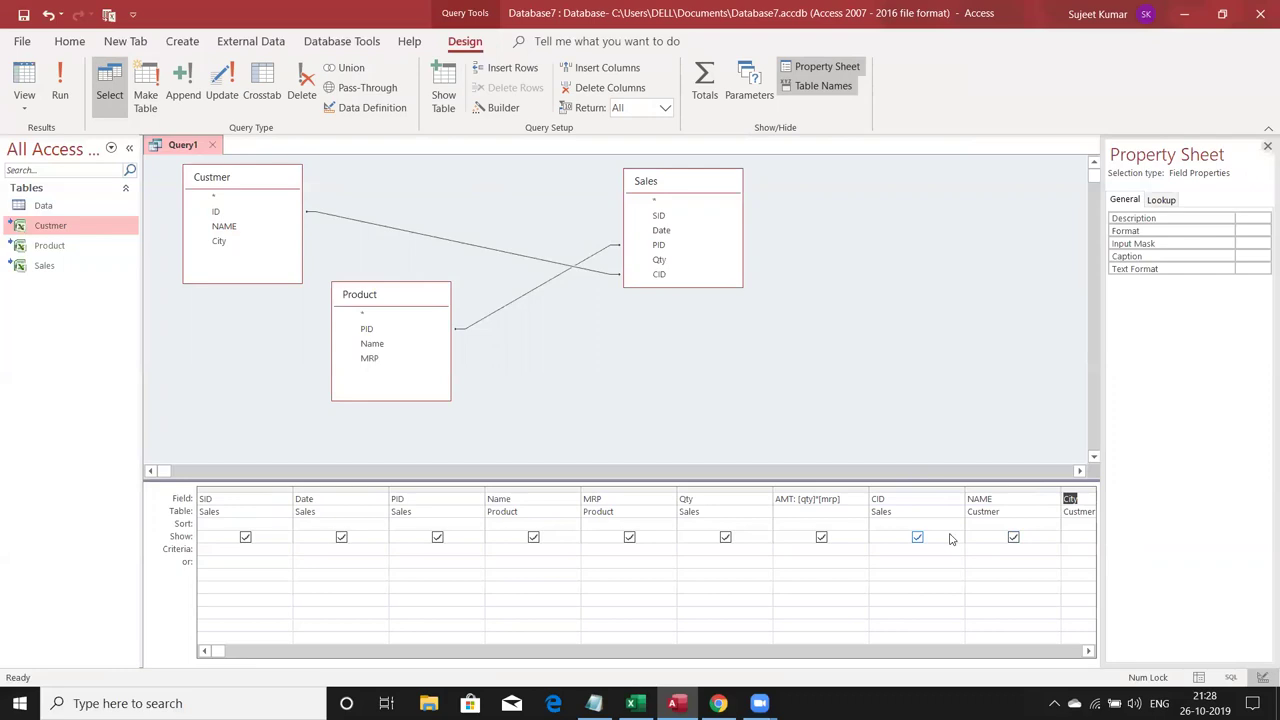
Save the query design as Query1 and run it from the navigation pane
left_click(217, 148)
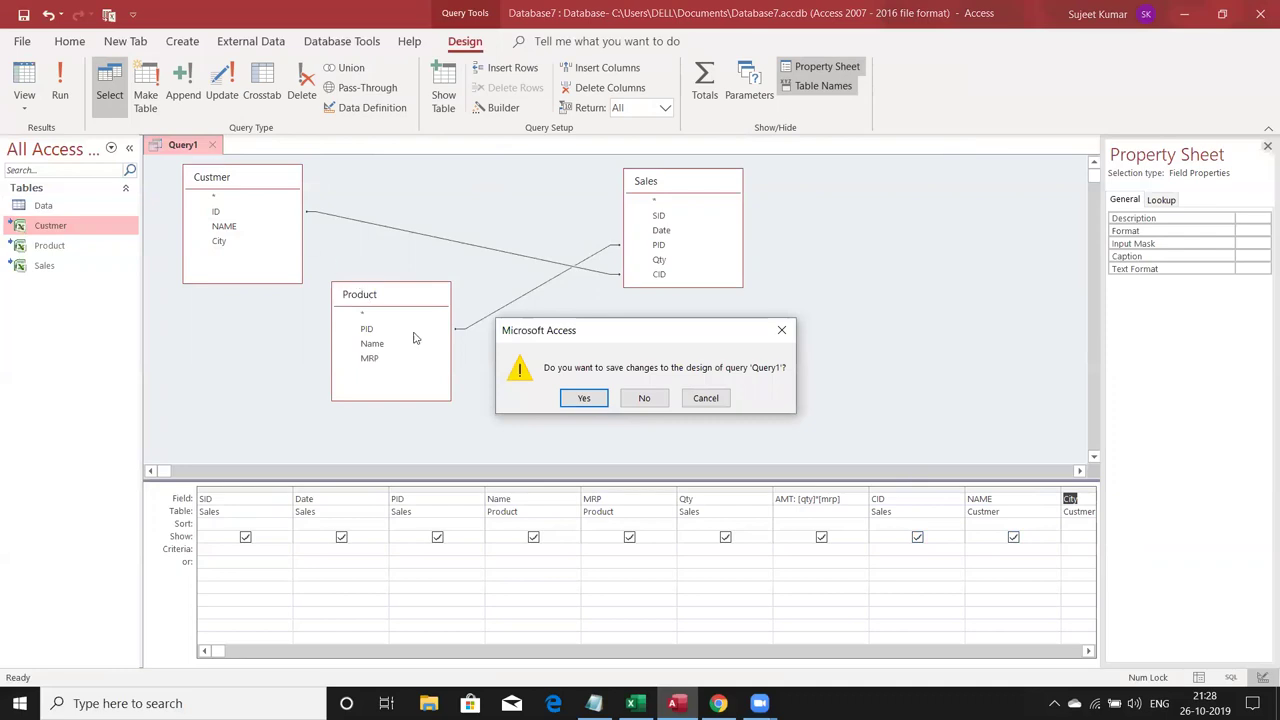
left_click(581, 399)
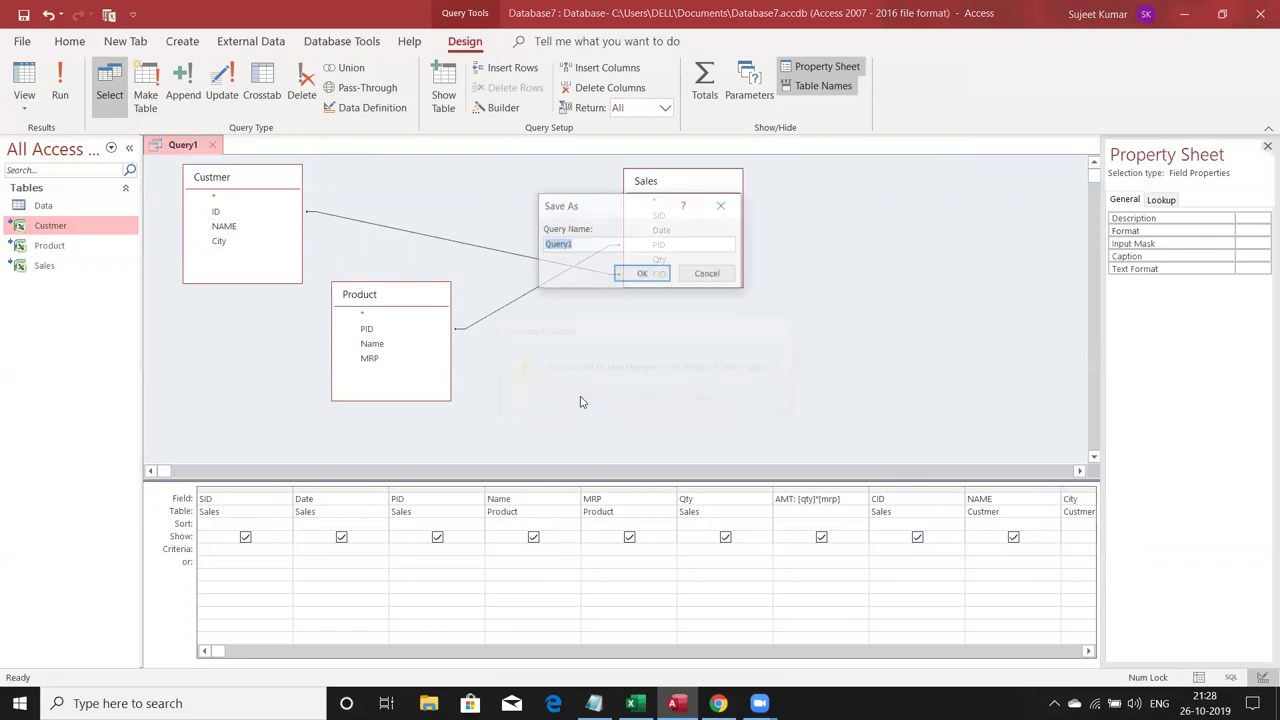
left_click(628, 273)
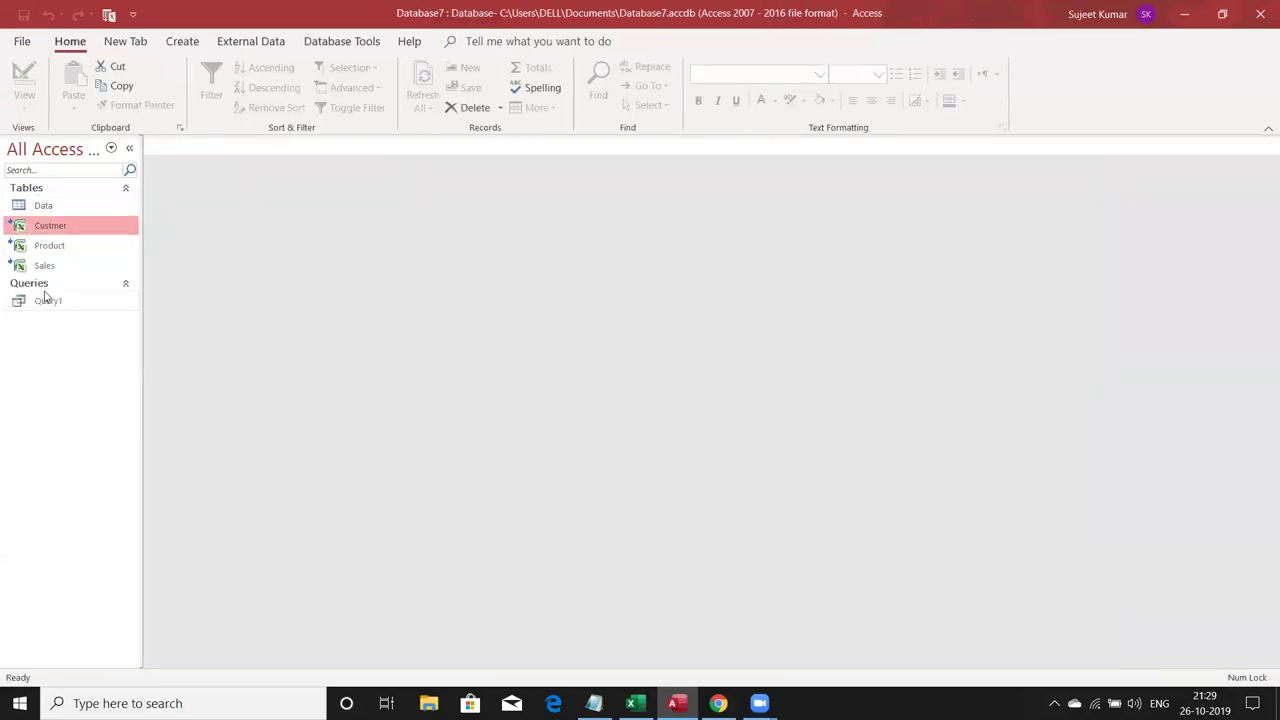
double_click(47, 300)
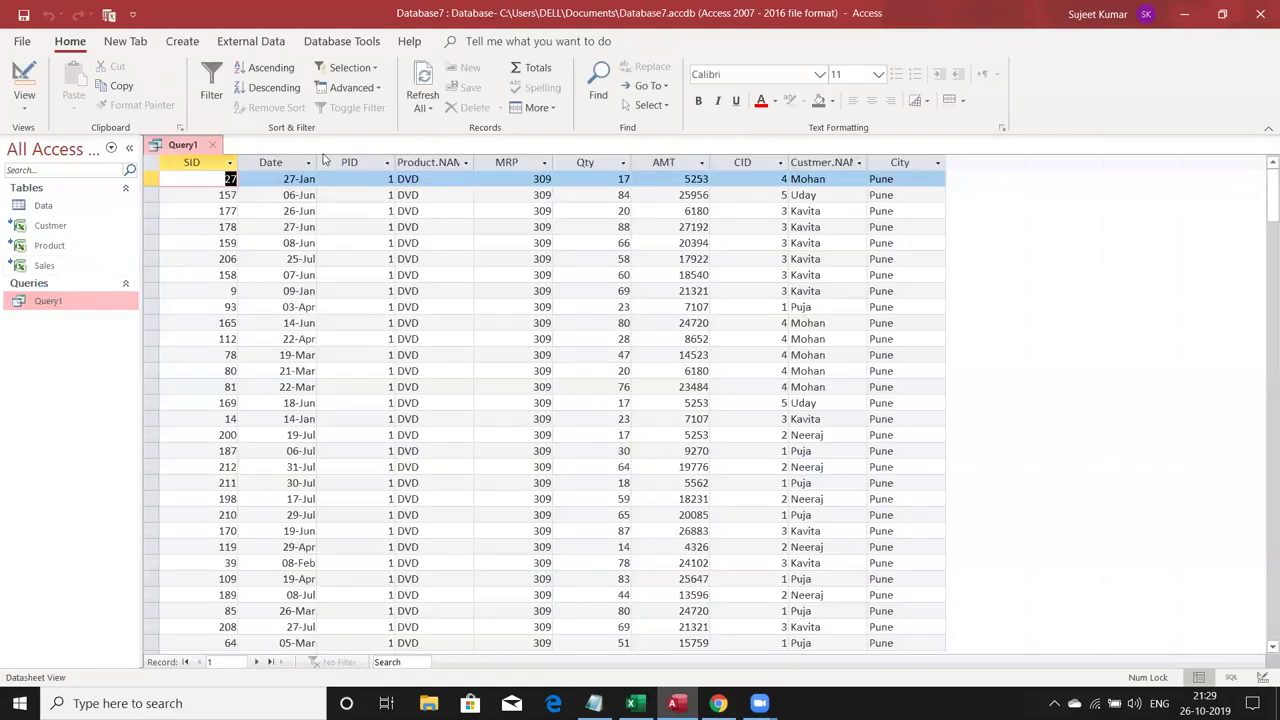
Review the MRP, Qty, AMT, CID, NAME and City columns in the 224 results
left_click(518, 165)
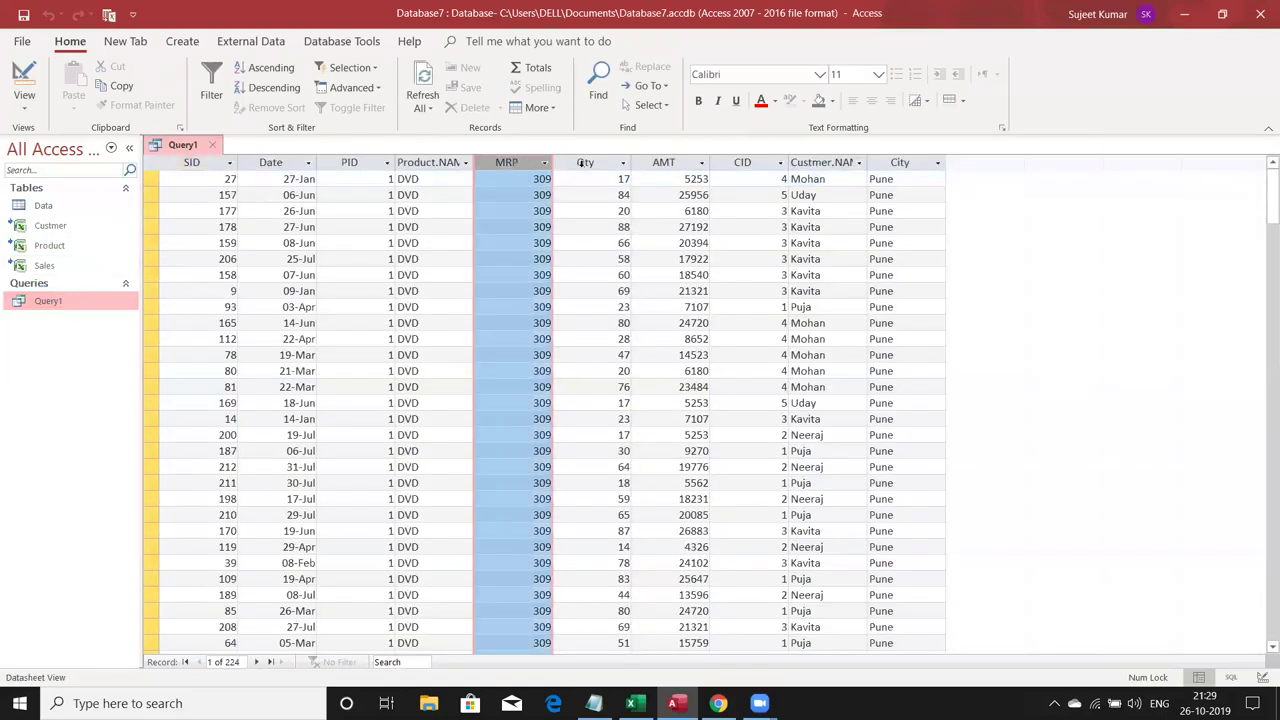
left_click(584, 163)
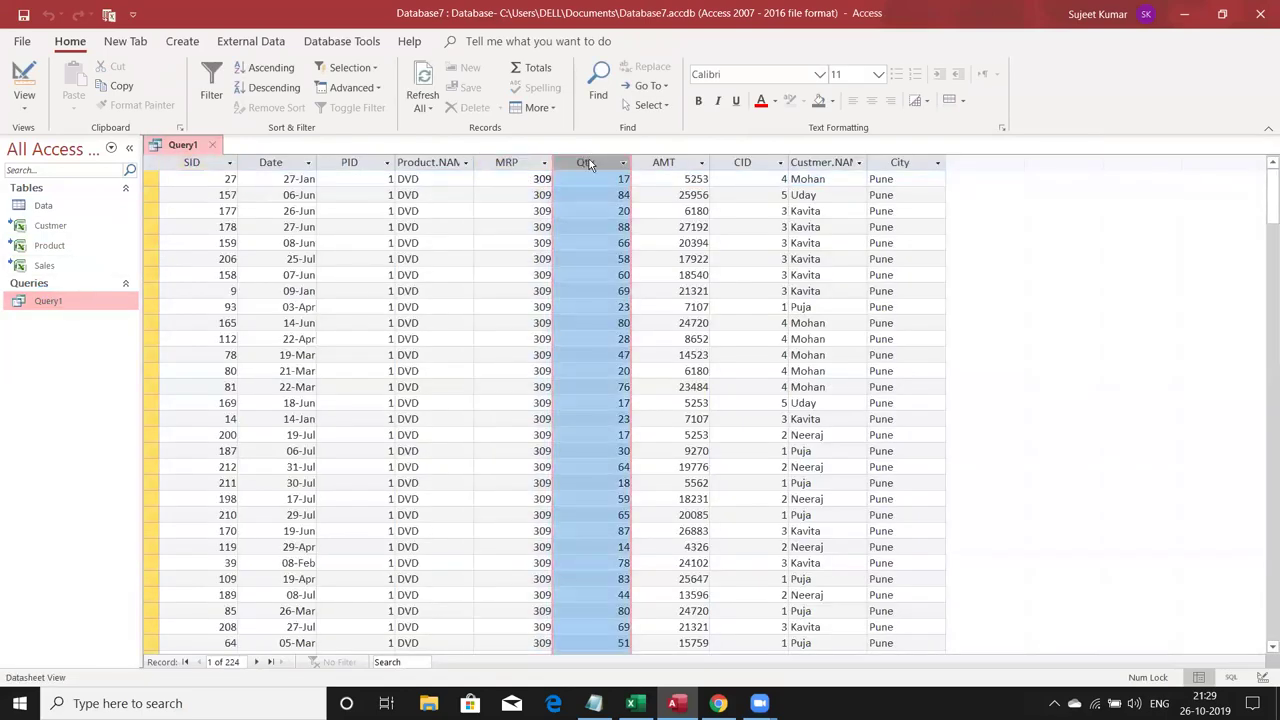
left_click(670, 160)
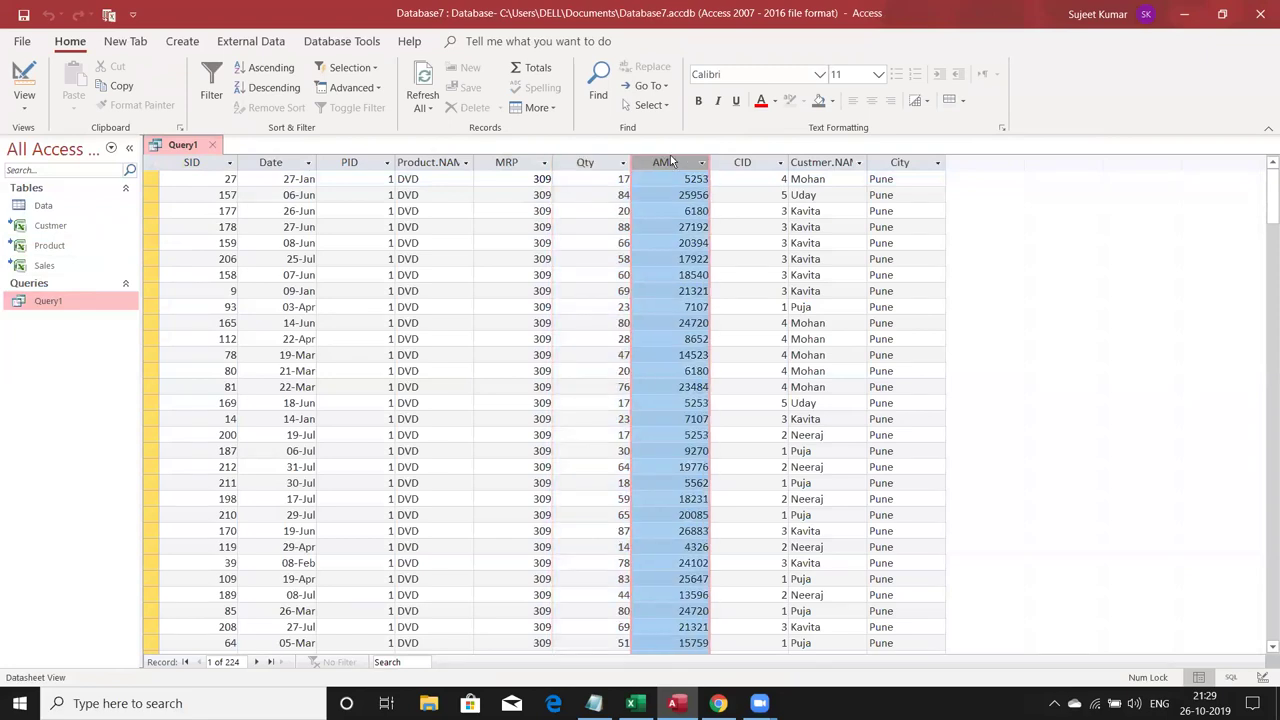
left_click(772, 162)
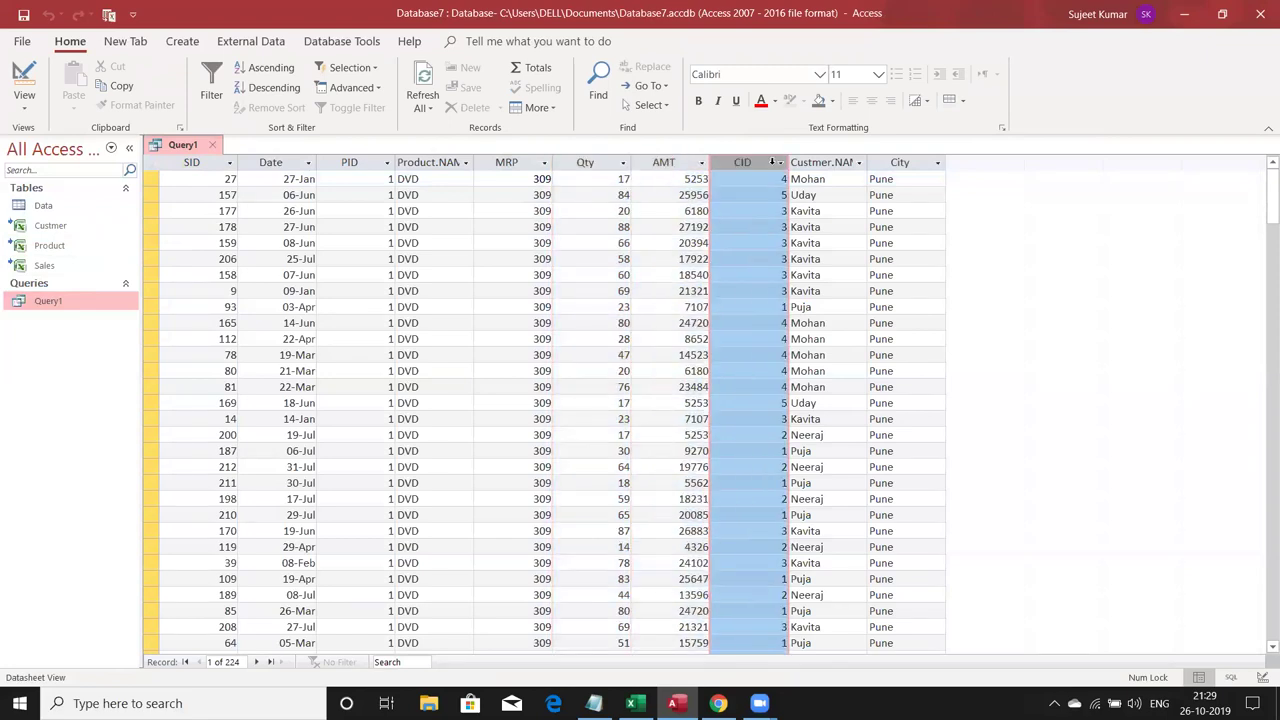
left_click(853, 164)
left_click(902, 164)
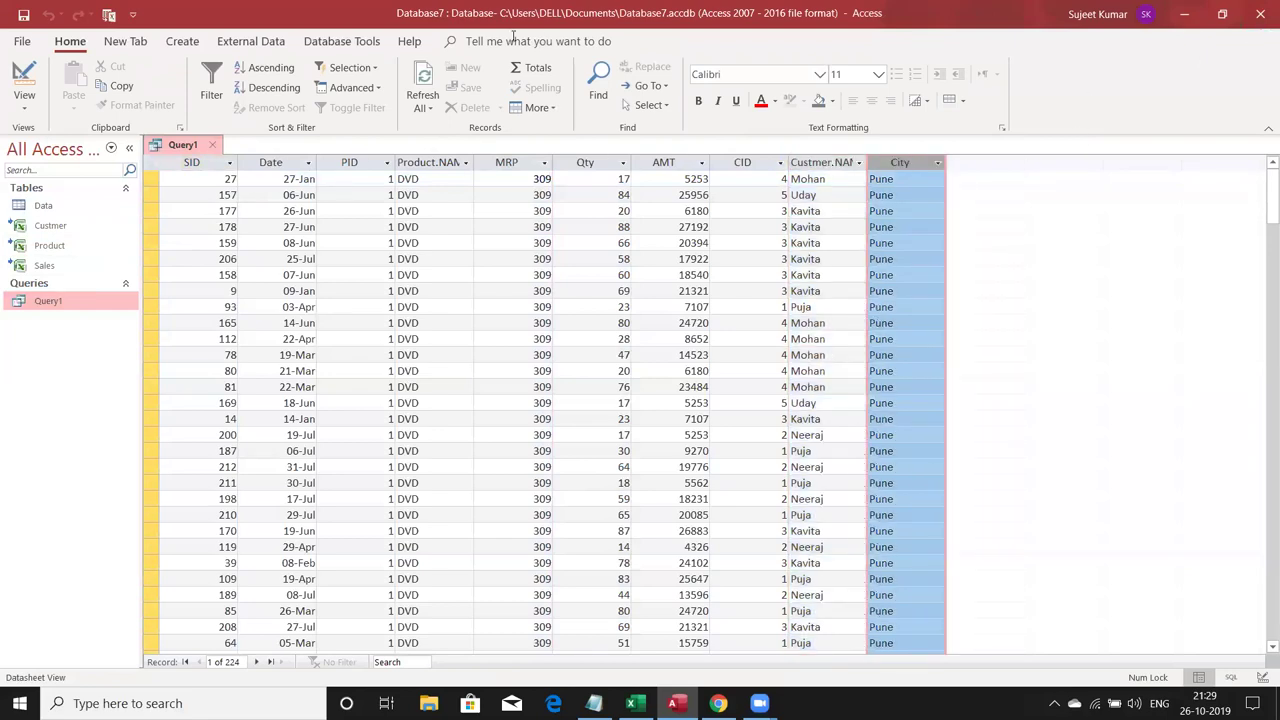
Close Access and reopen the recent PData workbook in Excel
left_click(1260, 14)
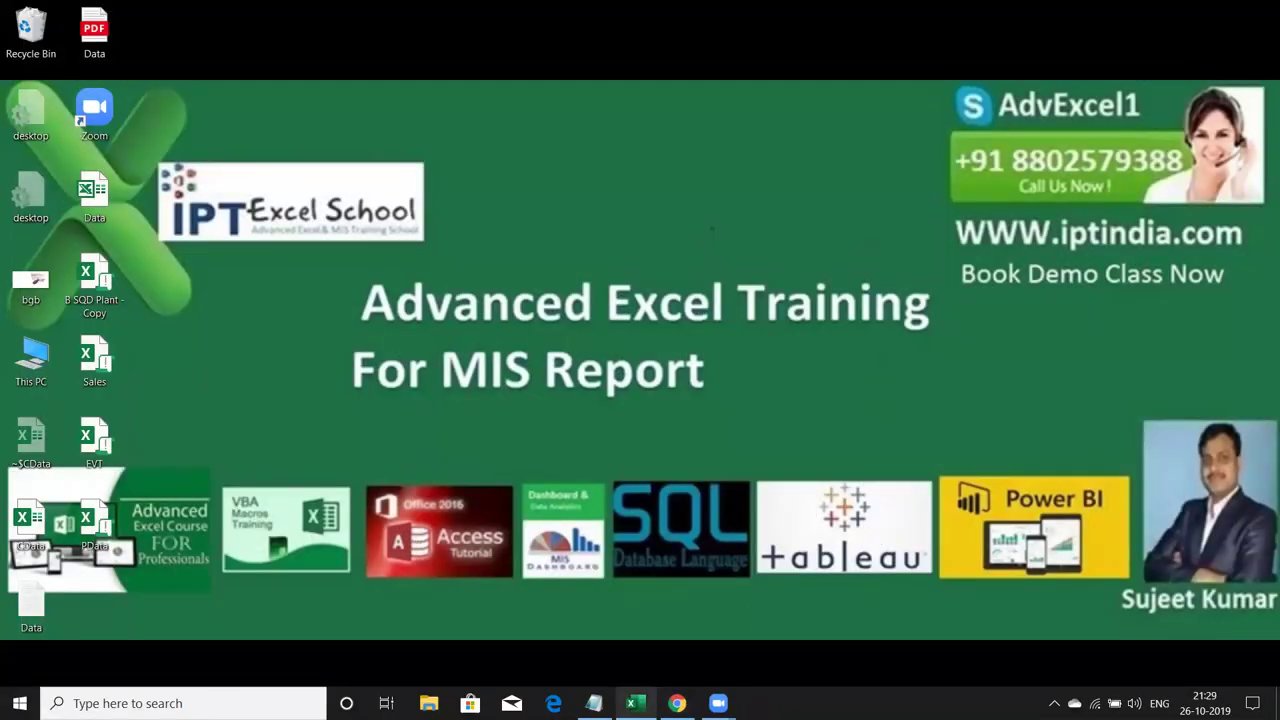
left_click(632, 703)
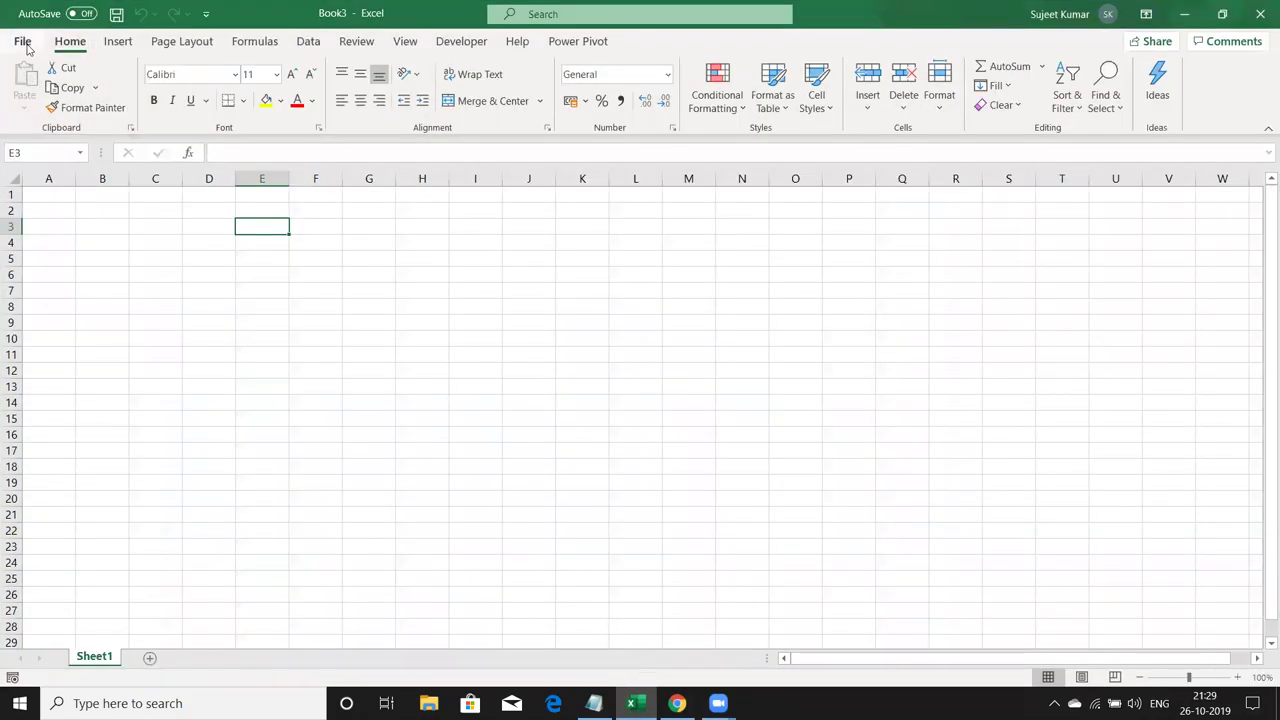
left_click(24, 44)
left_click(54, 156)
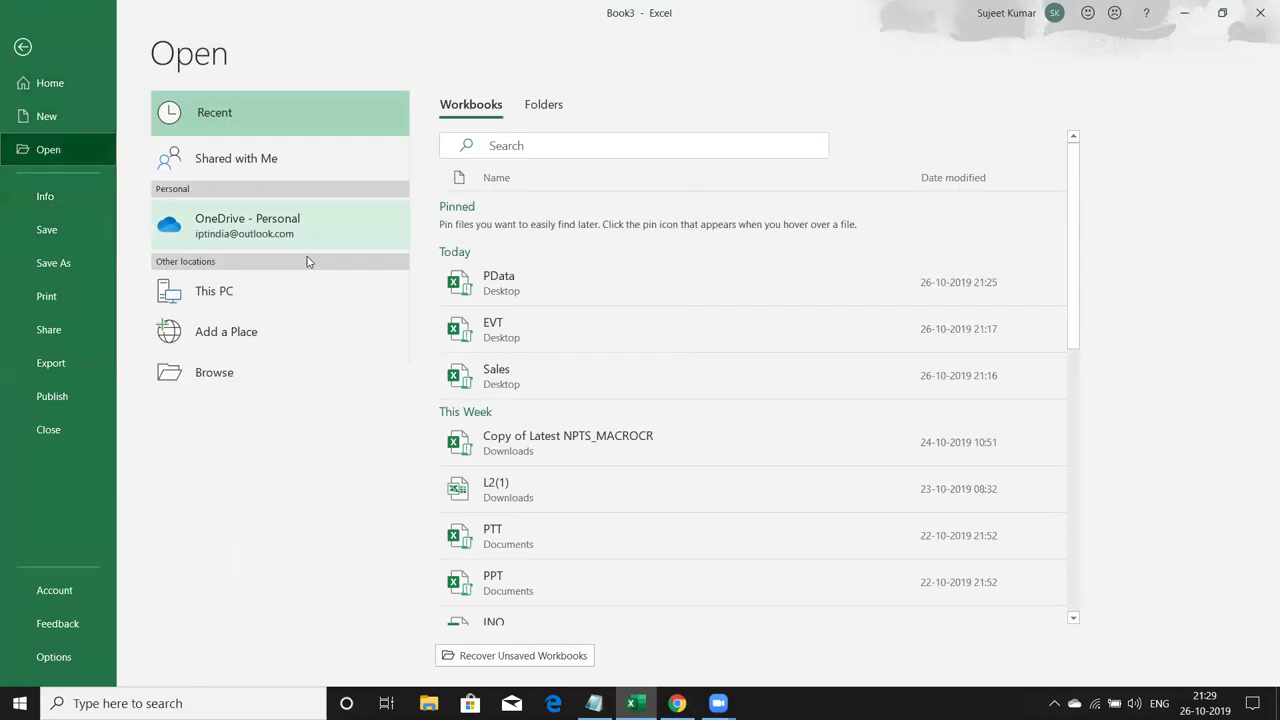
left_click(507, 298)
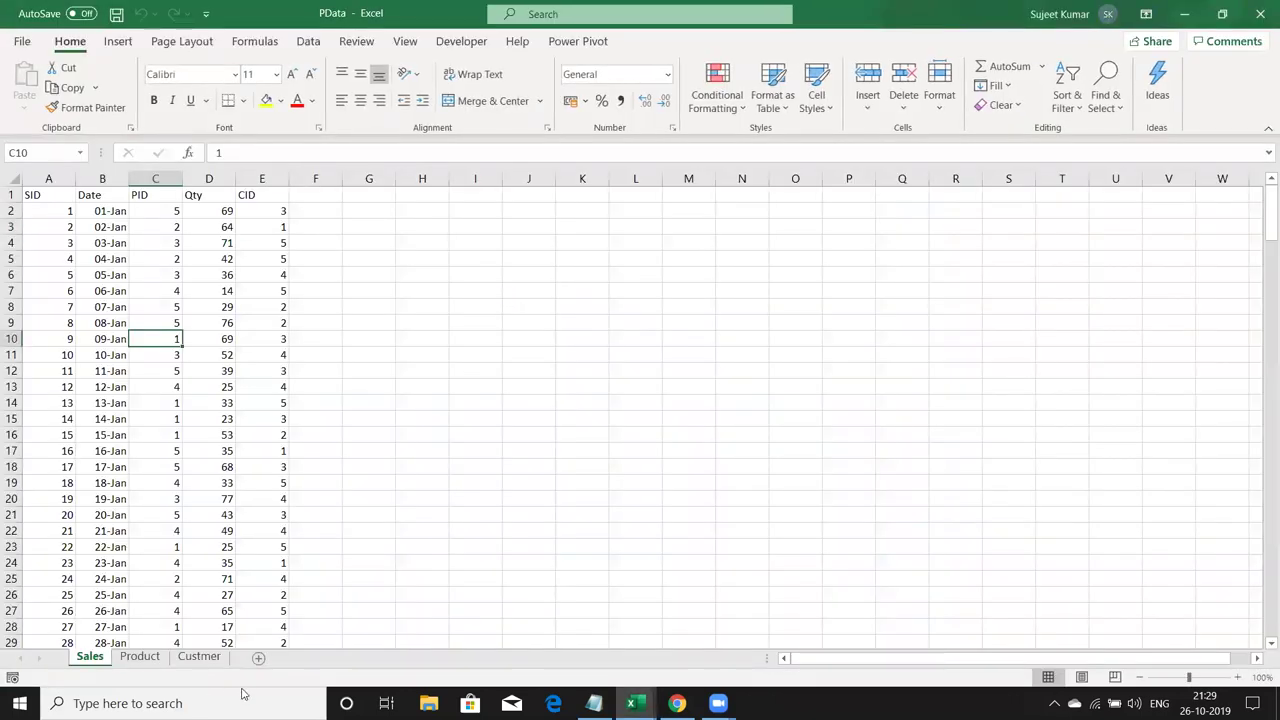
Insert a new worksheet and move it after the Custmer sheet
left_click(258, 658)
left_click_drag(150, 647, 293, 660)
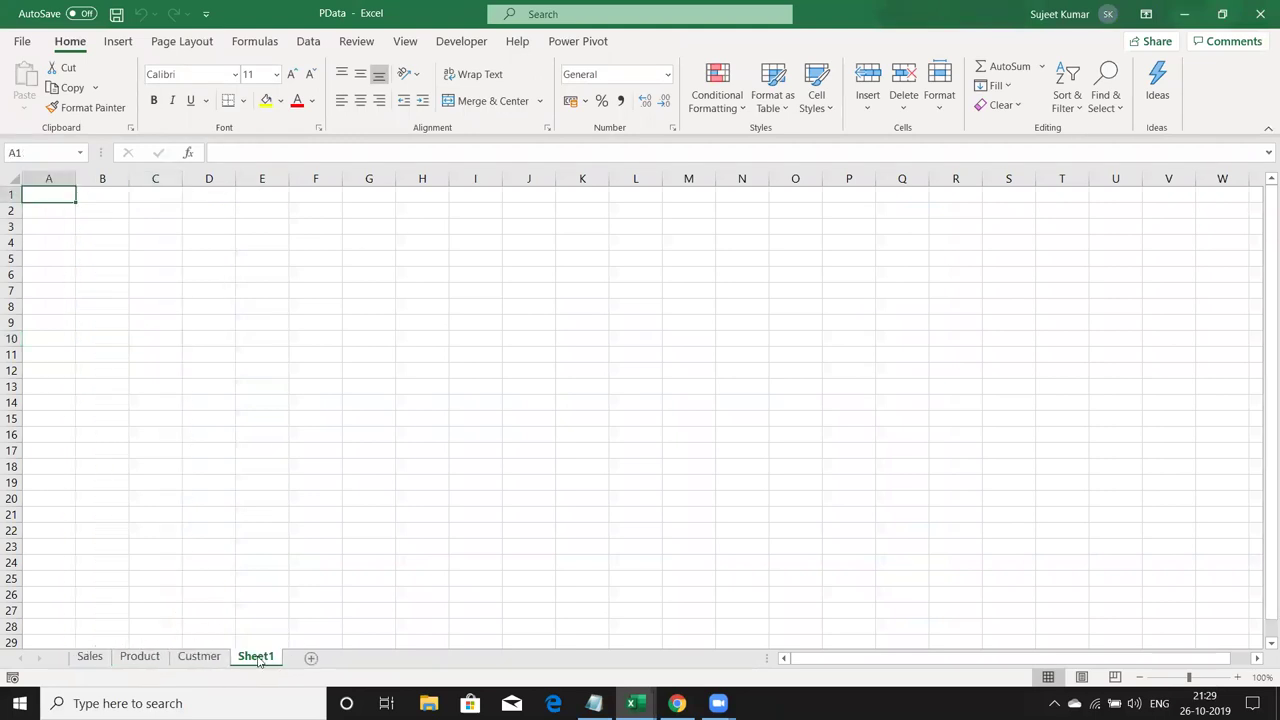
double_click(255, 657)
Name the new sheet Data and select cell A1
type("Data")
left_click(80, 258)
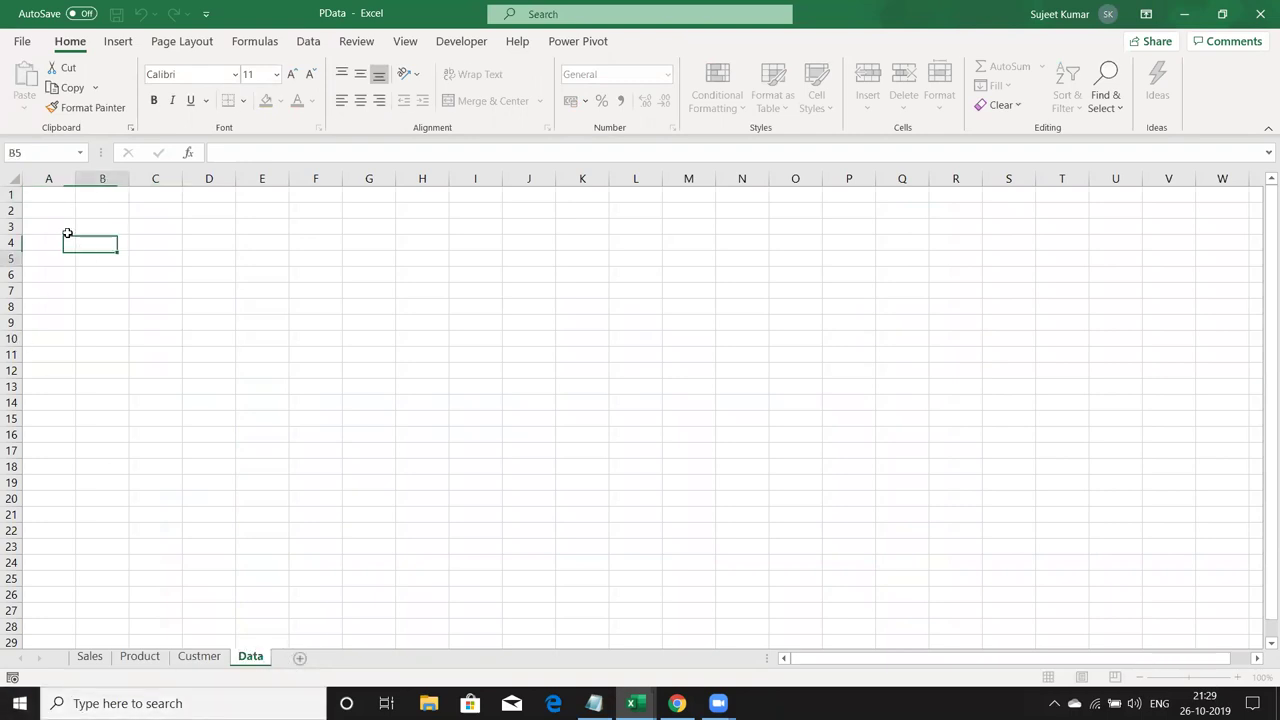
left_click(30, 196)
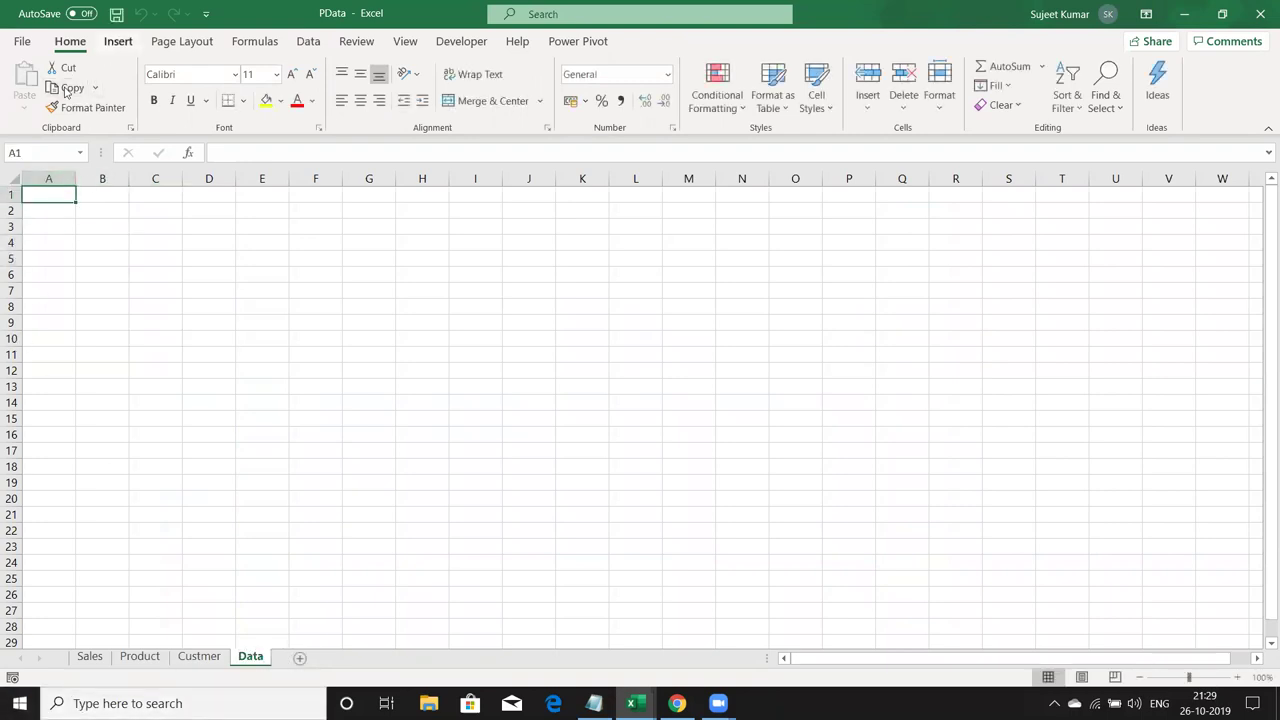
Import from Microsoft Access Database, choosing Database7 in the Documents folder
left_click(122, 44)
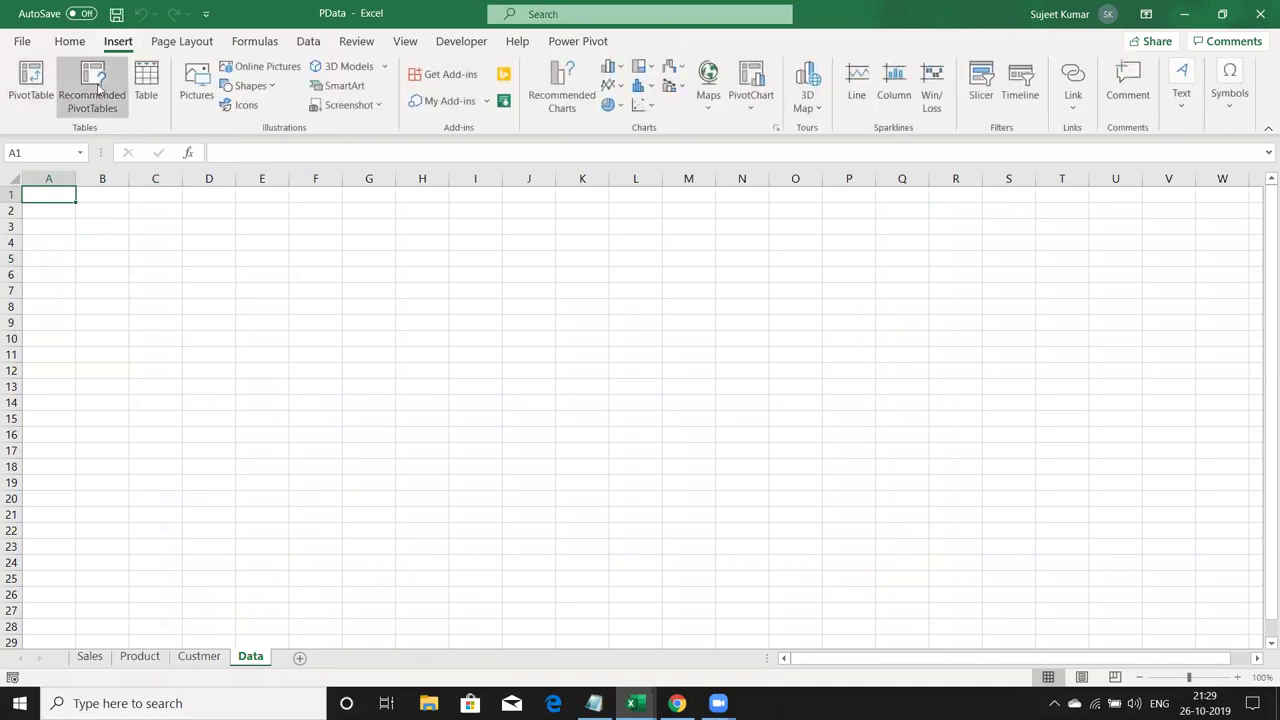
left_click(308, 42)
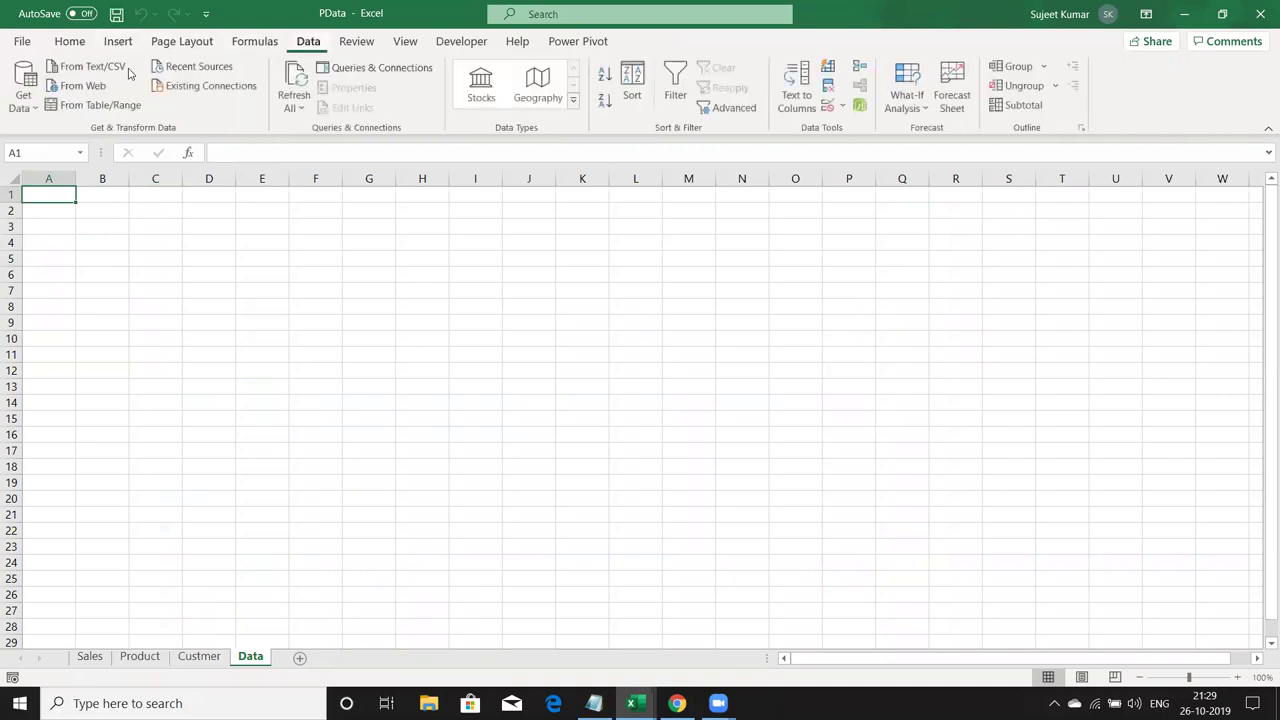
left_click(24, 95)
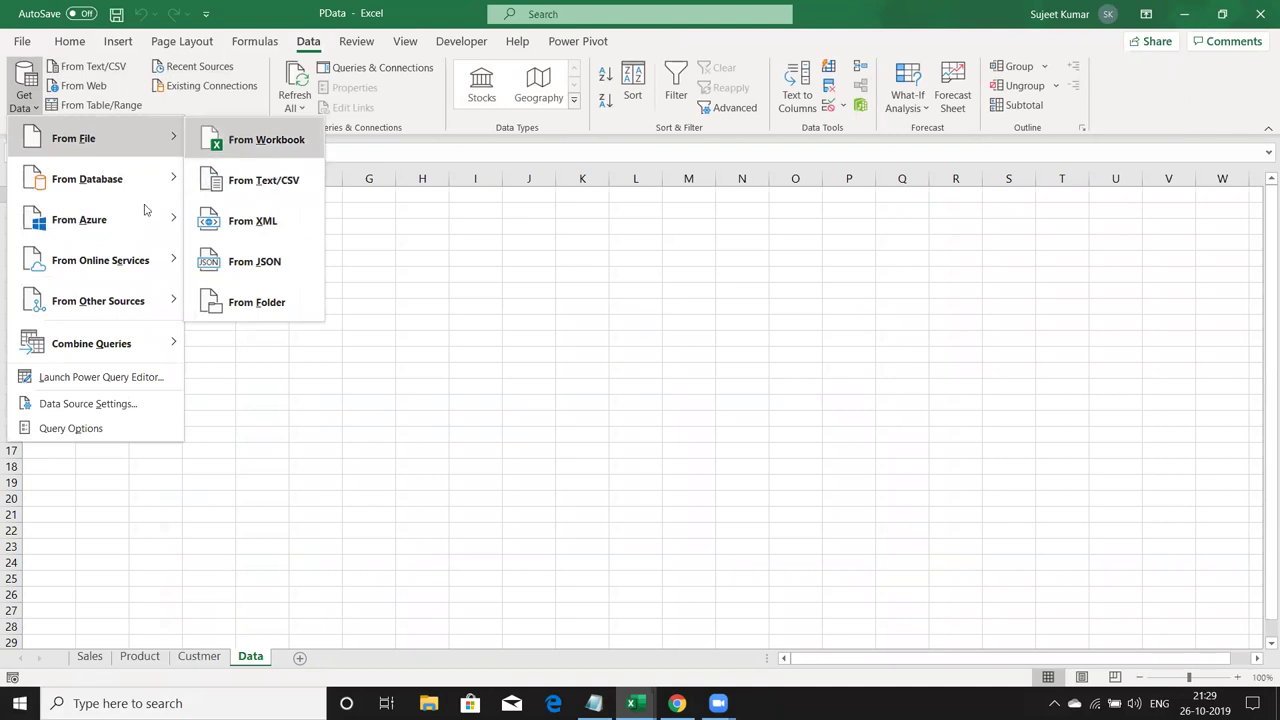
mouse_move(87, 179)
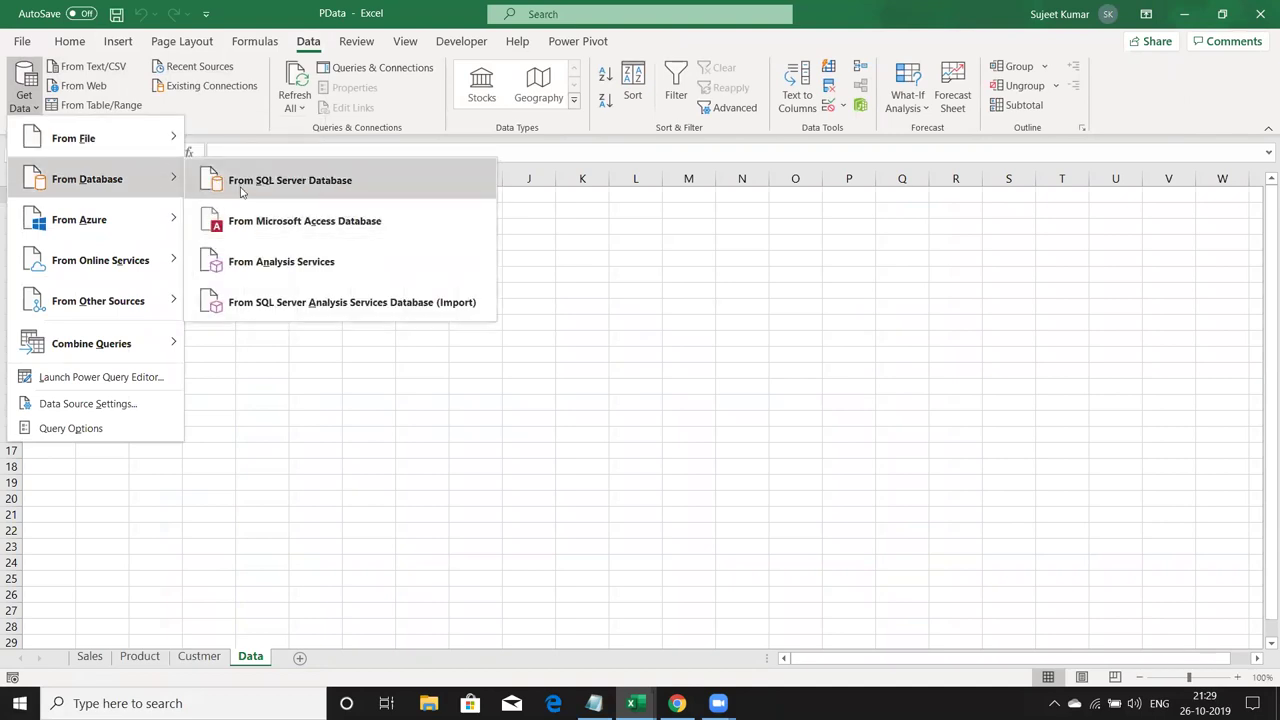
left_click(241, 220)
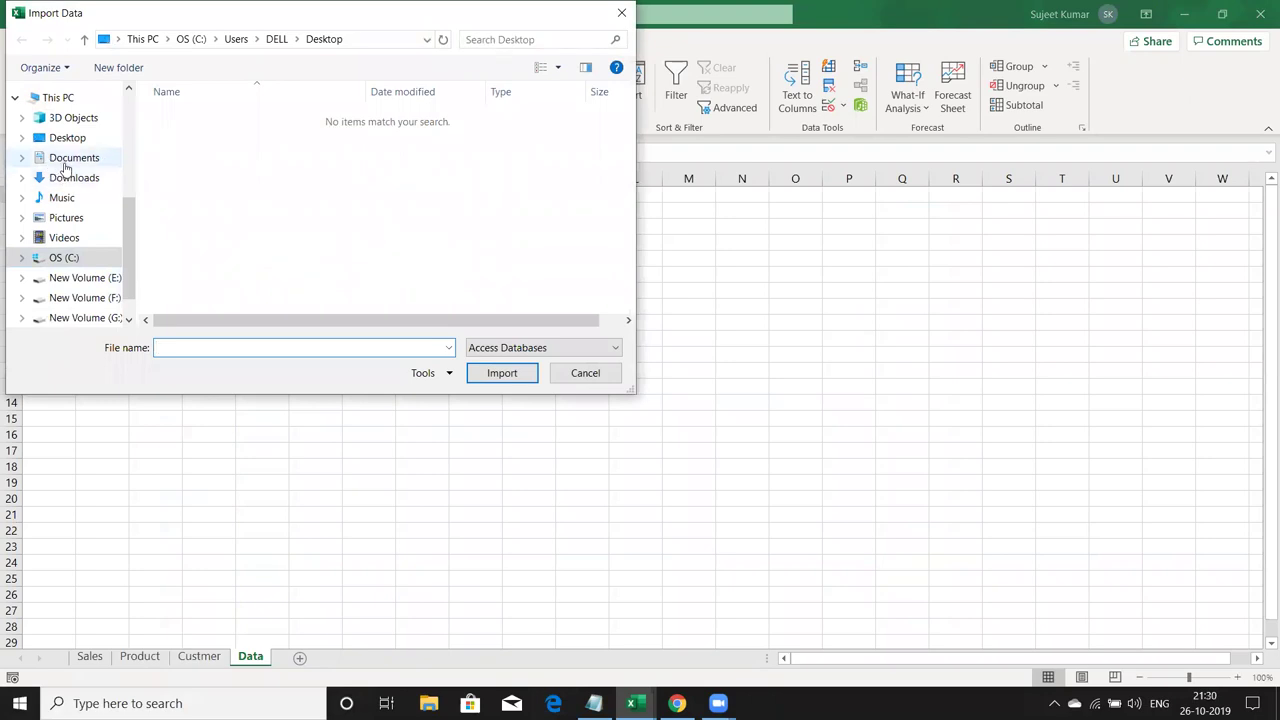
left_click(60, 160)
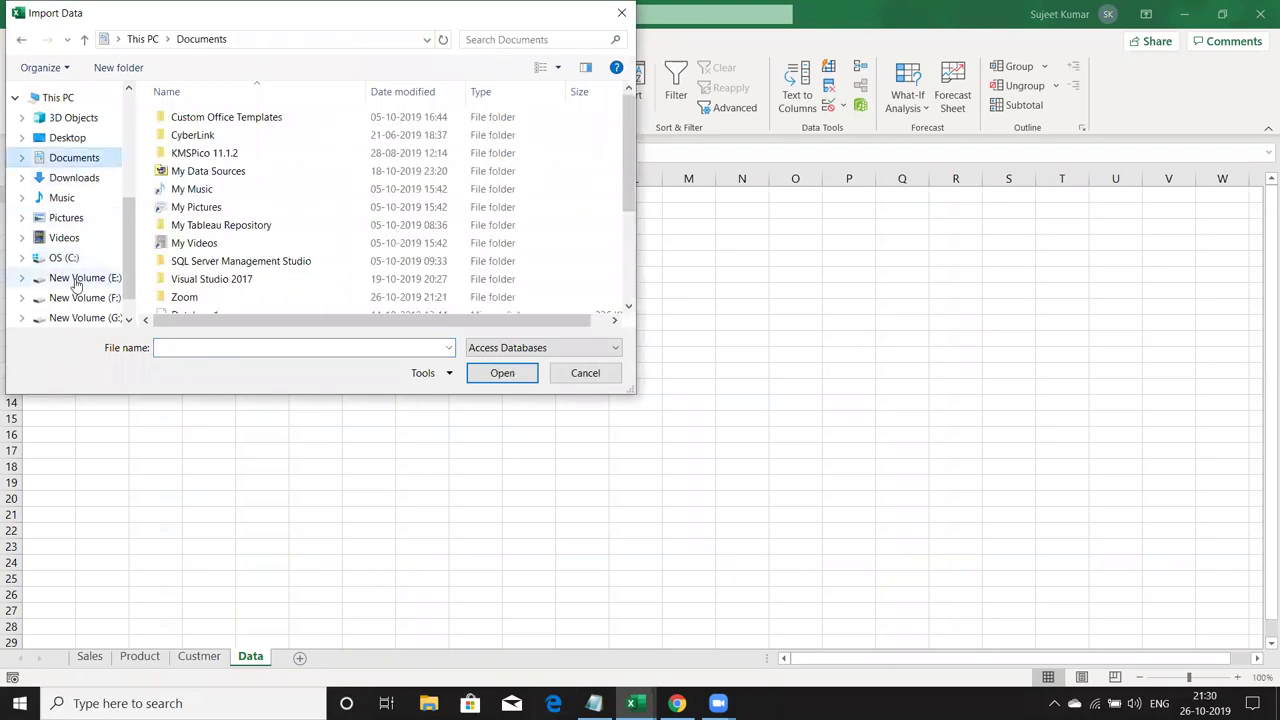
left_click(605, 170)
left_click_drag(628, 190, 640, 285)
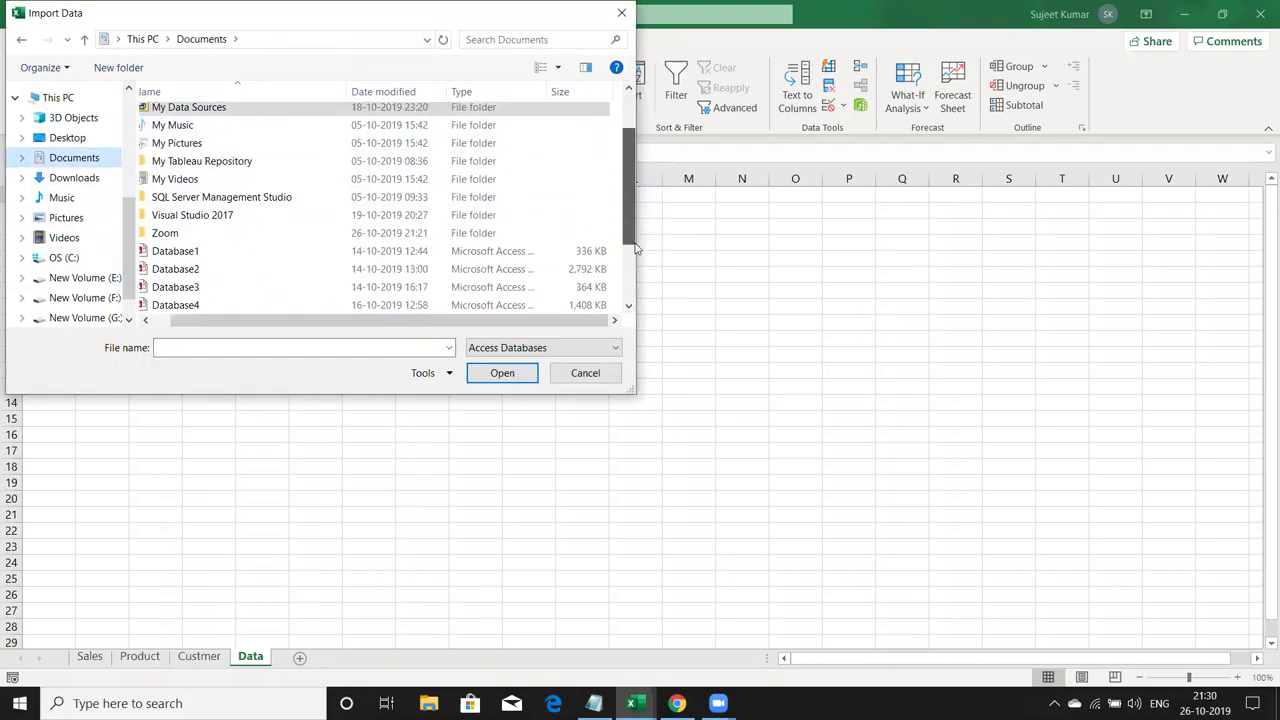
left_click(176, 268)
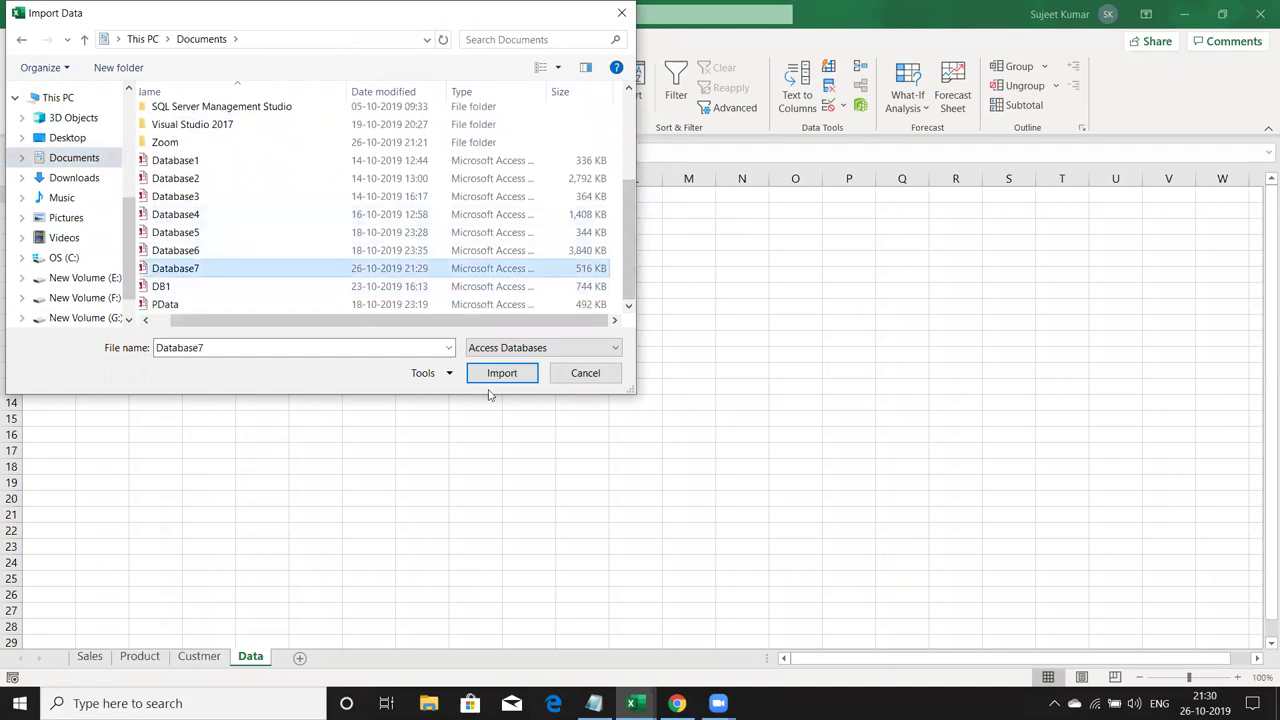
left_click(502, 372)
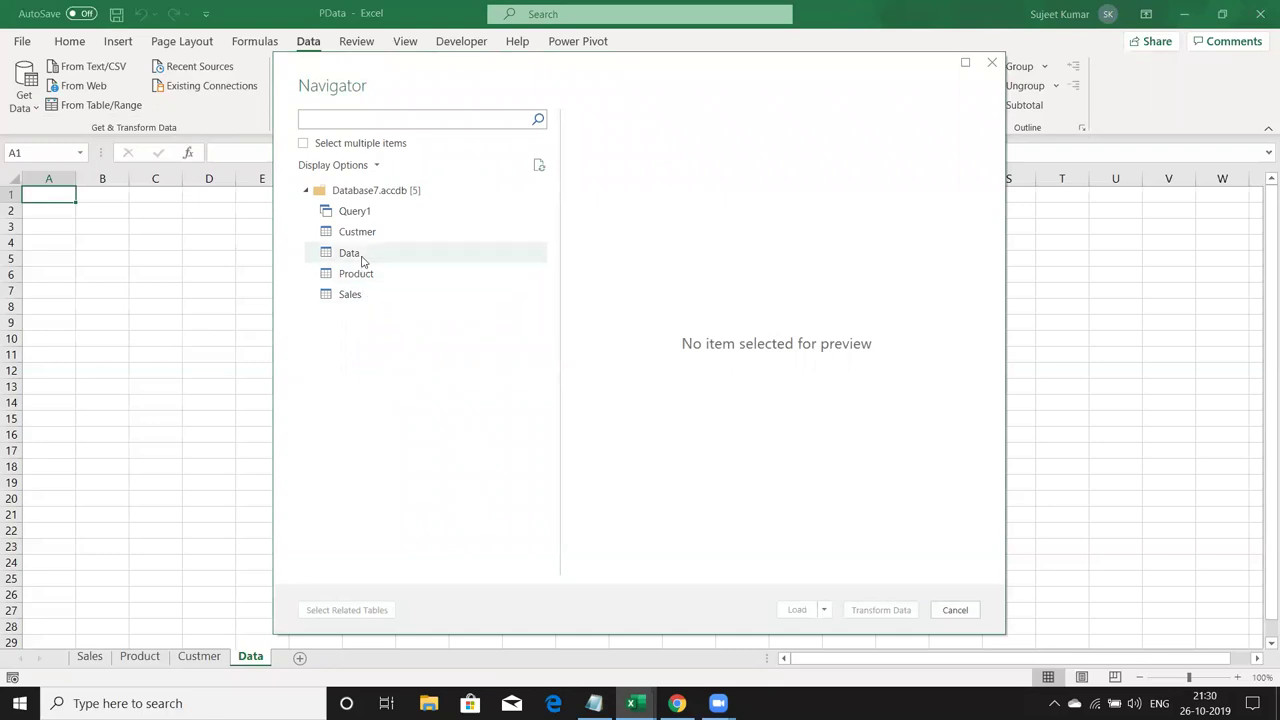
Preview Query1 in the Navigator and load it into the workbook as a table
left_click(360, 213)
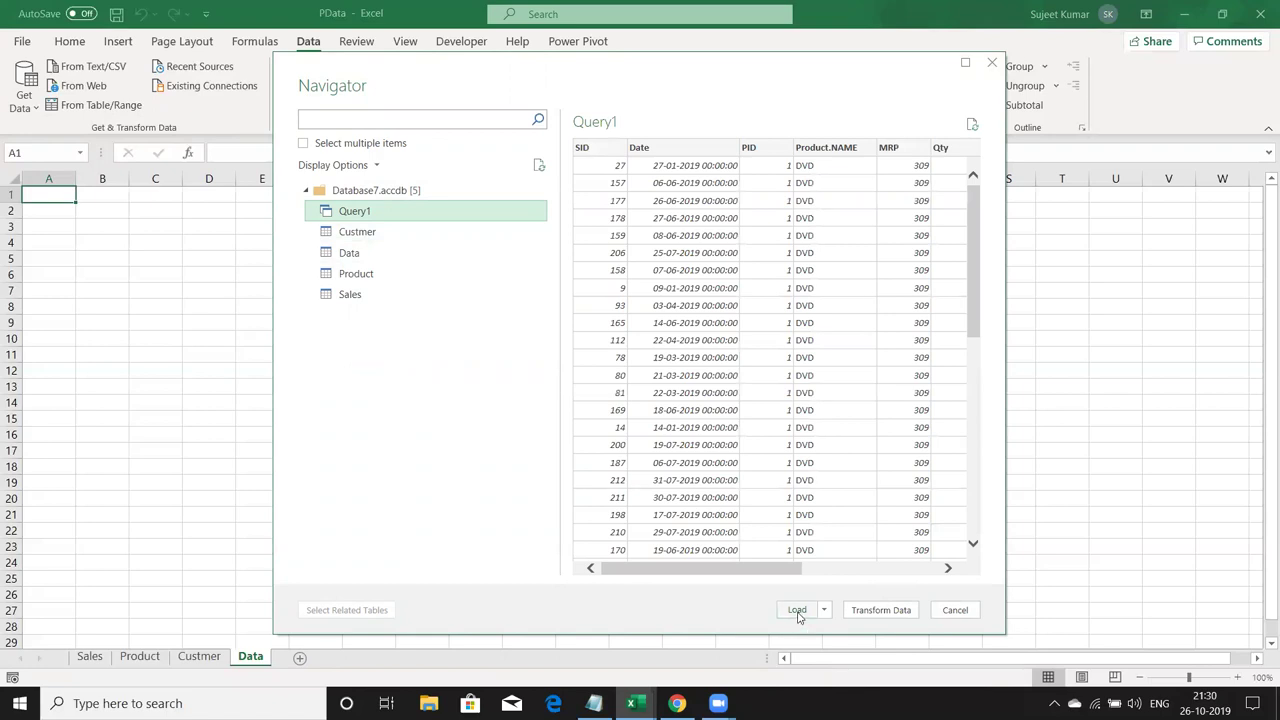
left_click(797, 612)
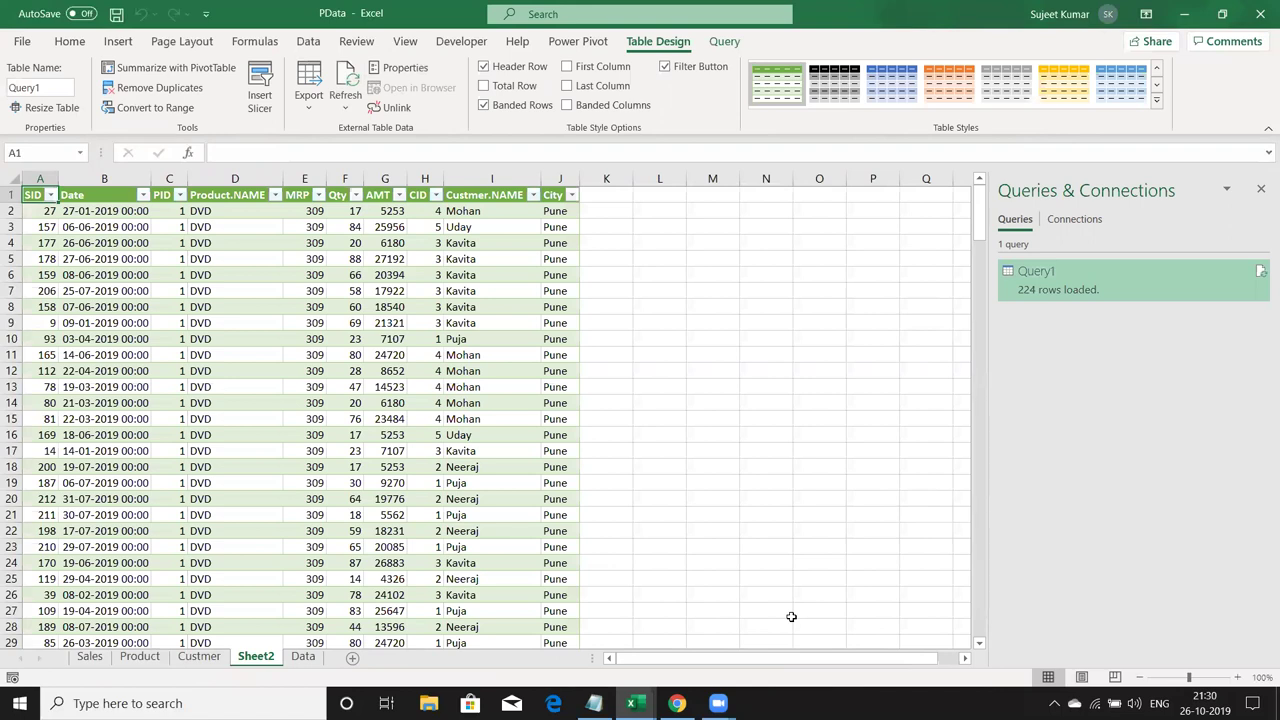
Change RAM's MRP in Product sheet cell C5 from 464 to 500, then view Sheet2
left_click(95, 658)
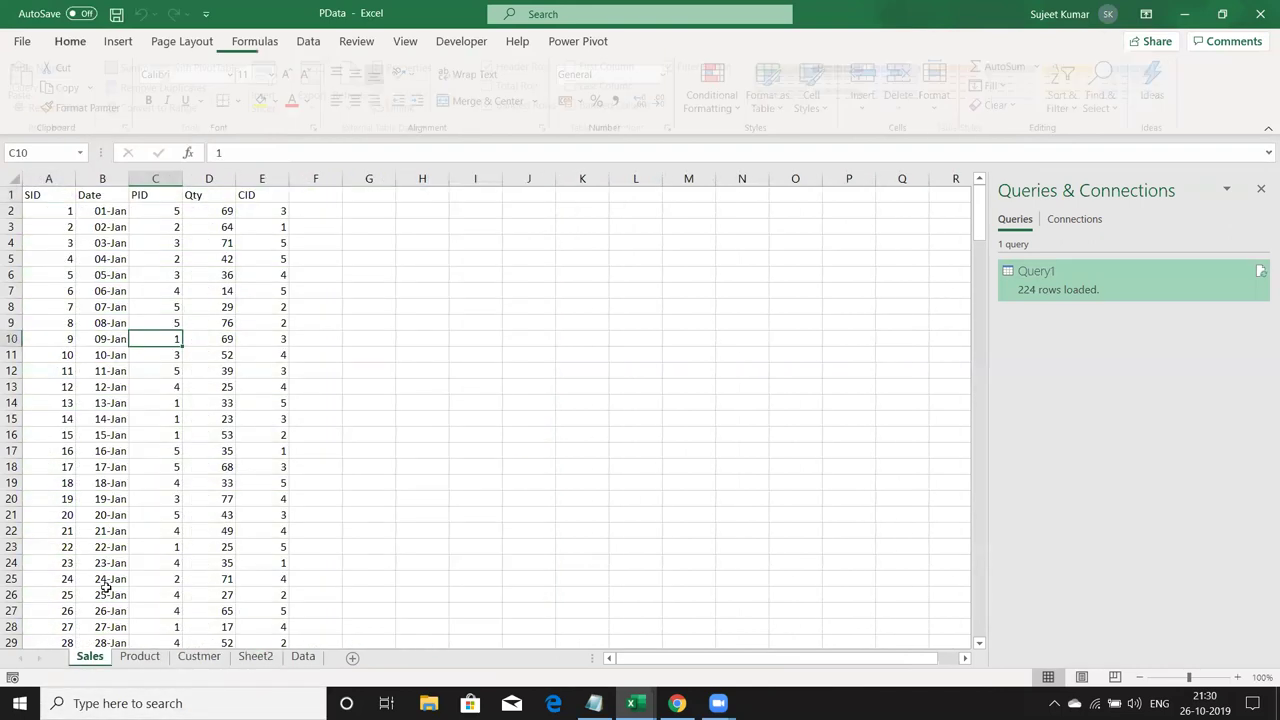
left_click(145, 657)
left_click(199, 657)
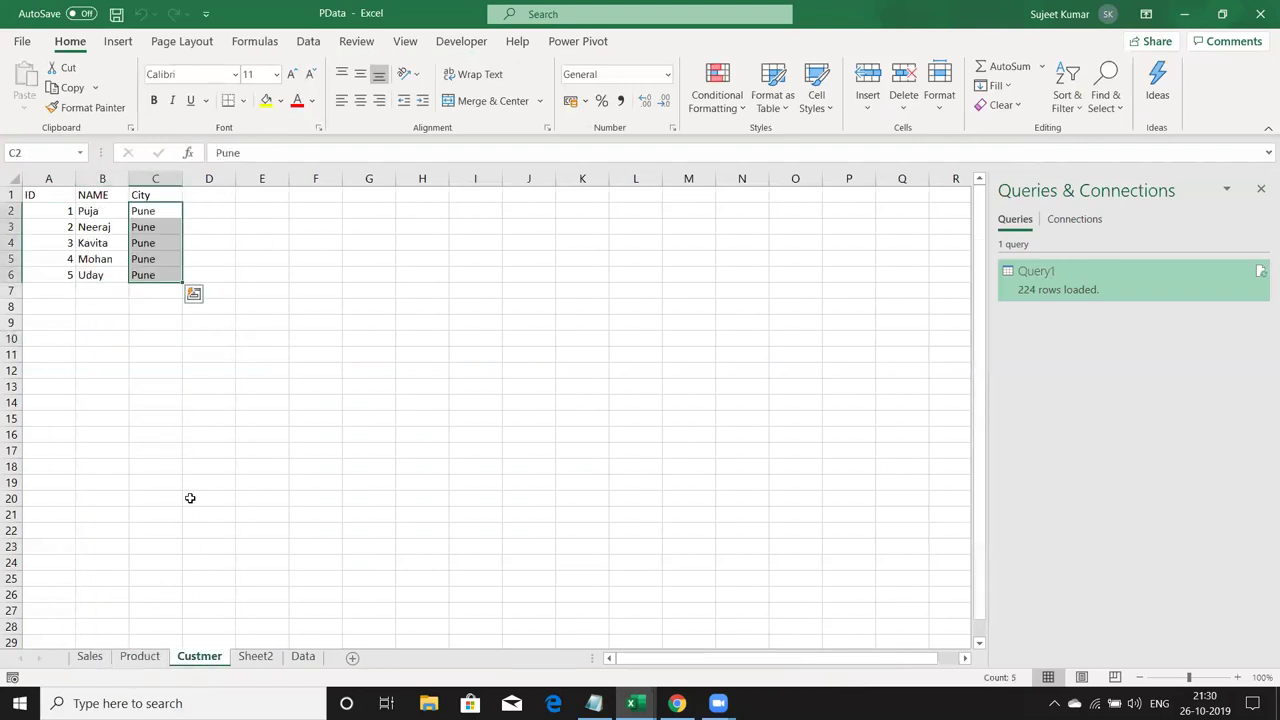
left_click(140, 657)
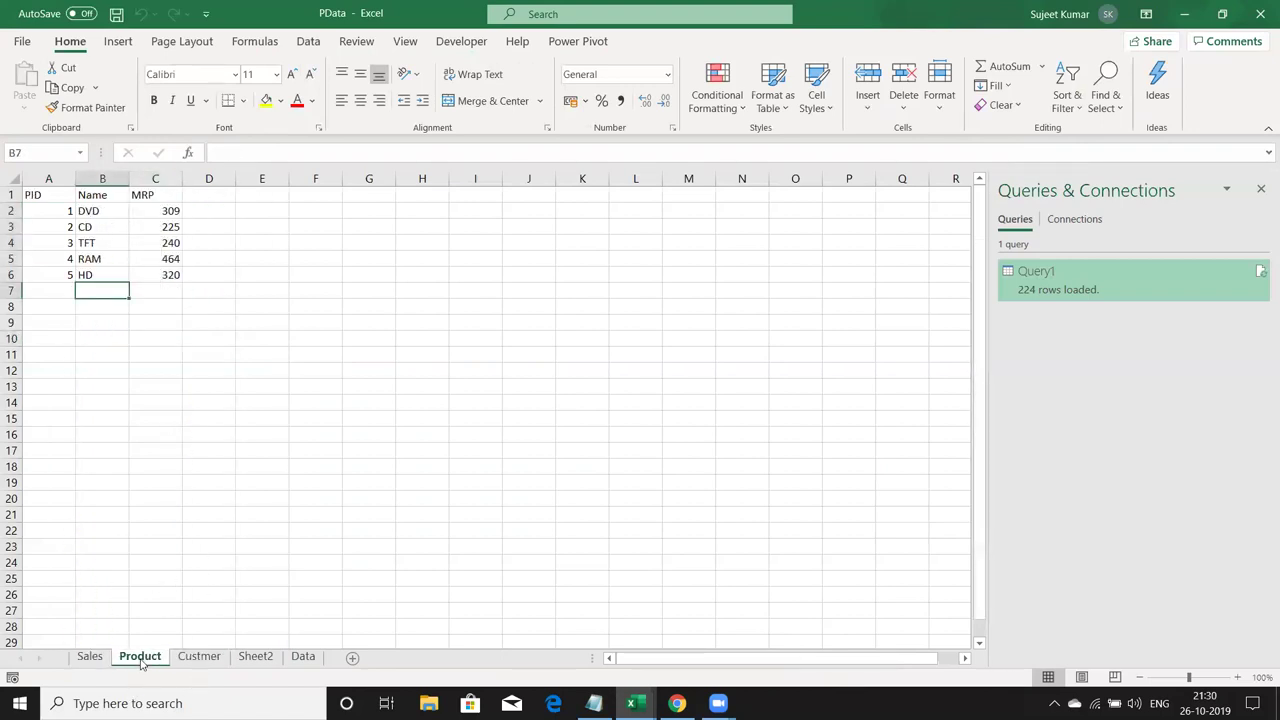
left_click(106, 263)
left_click(148, 268)
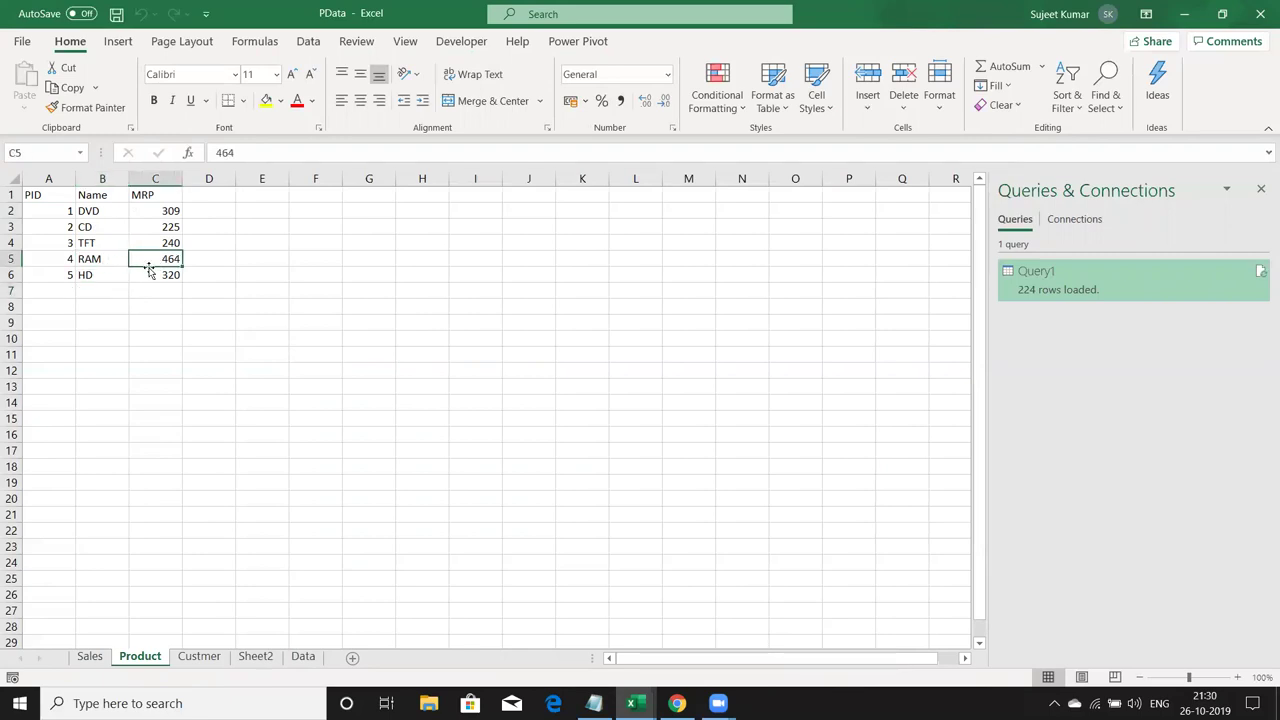
type("500")
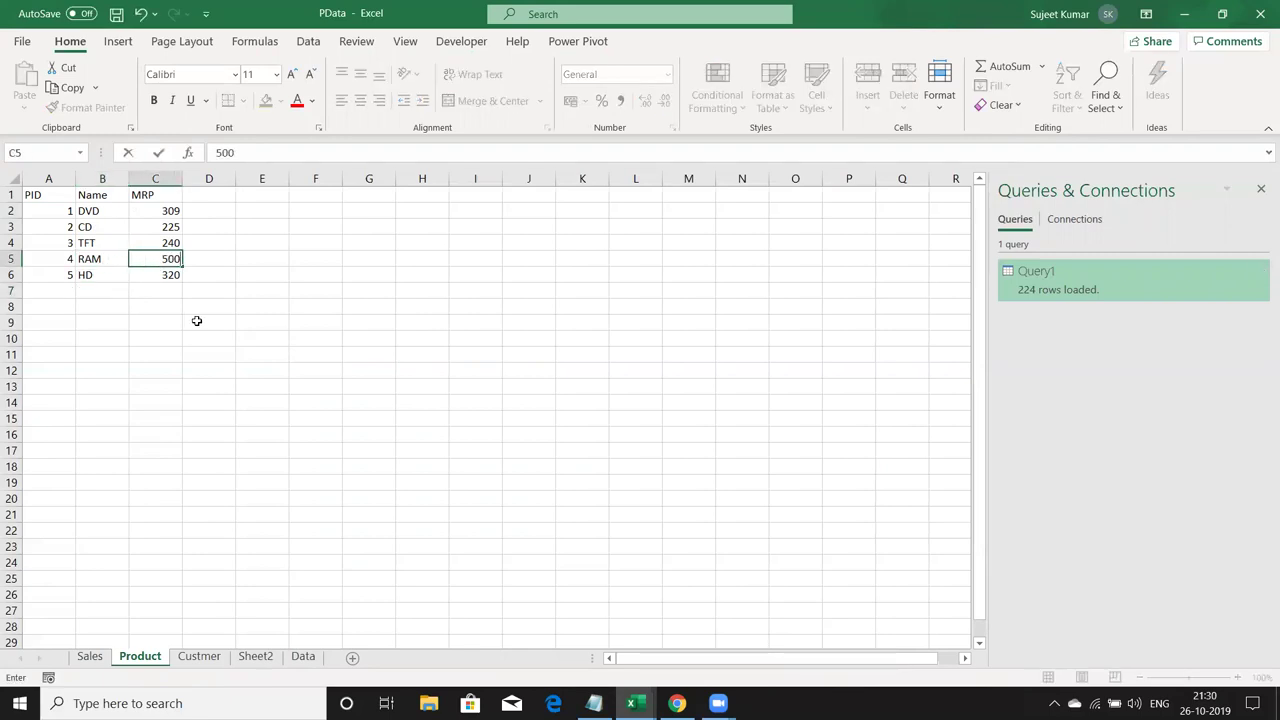
left_click(197, 320)
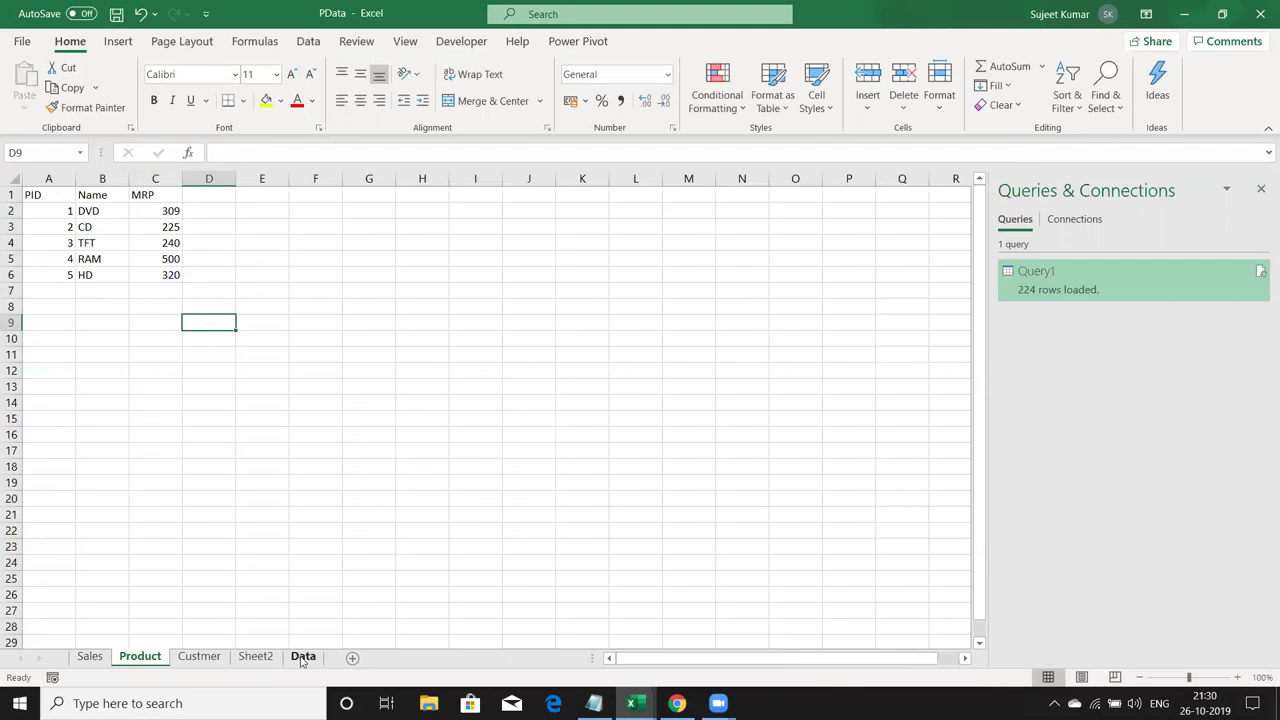
left_click(303, 657)
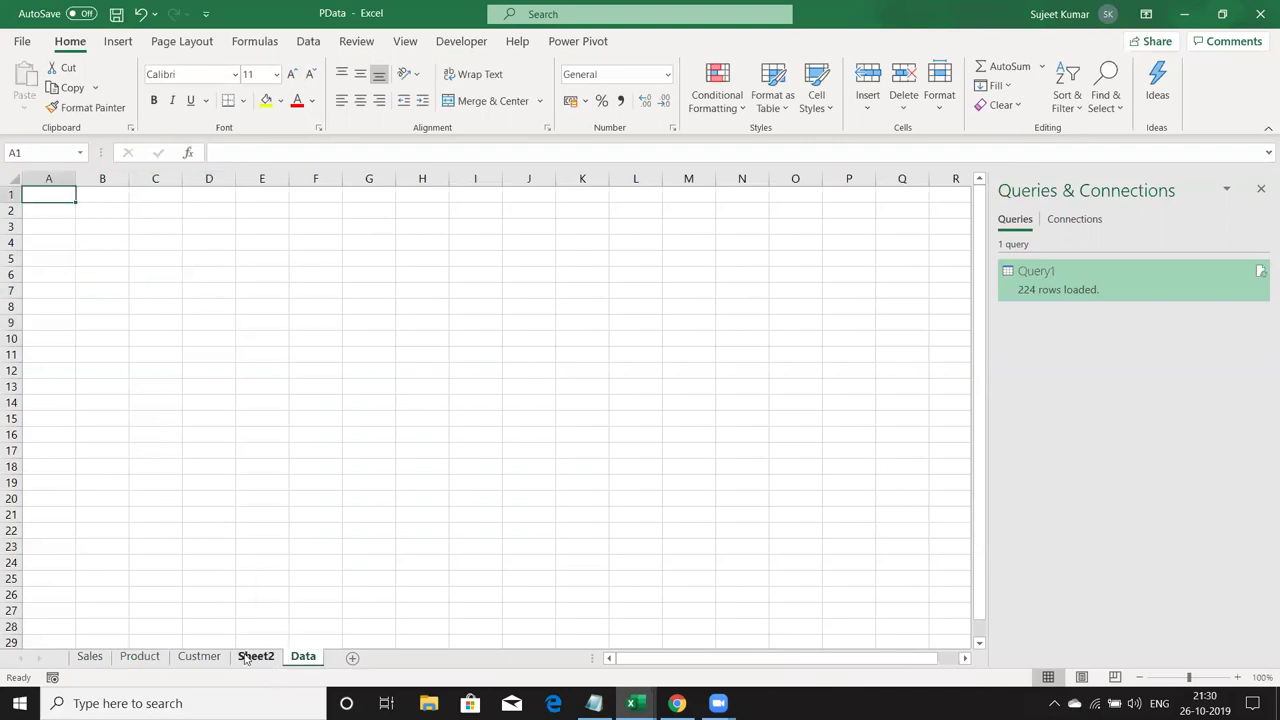
left_click(248, 659)
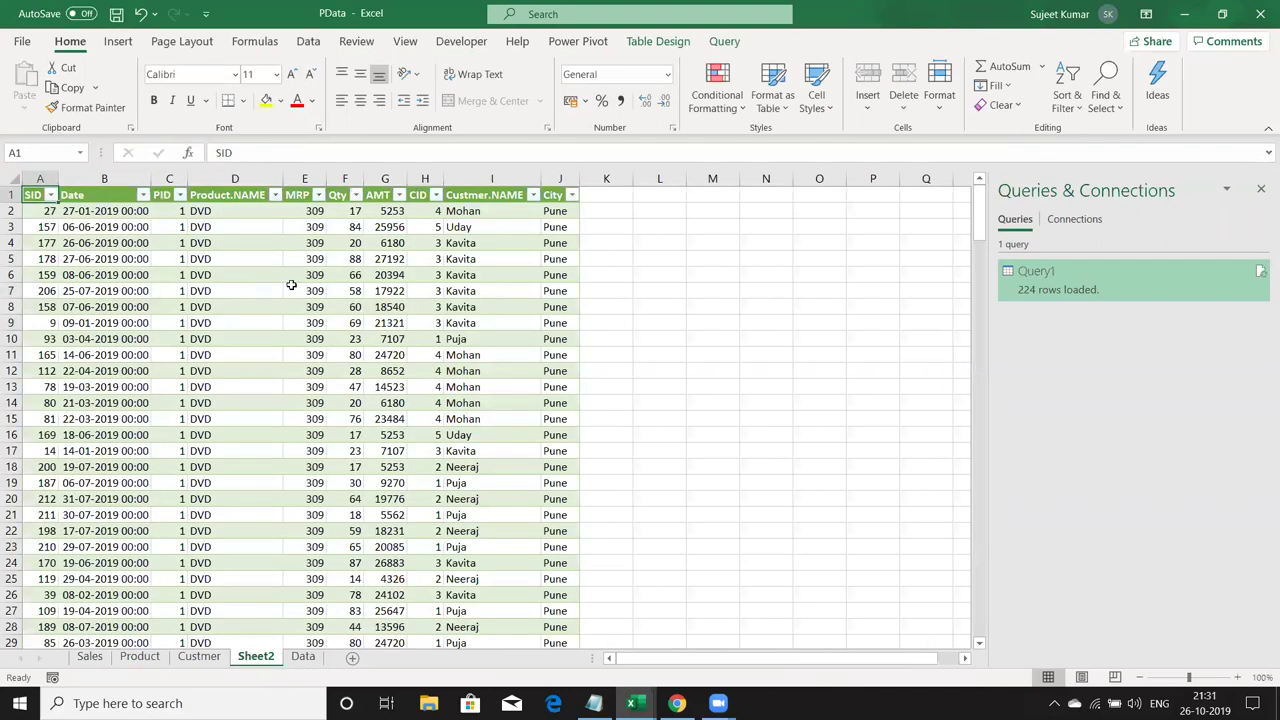
Refresh the Query1 table and verify the RAM rows now show MRP 500
right_click(250, 261)
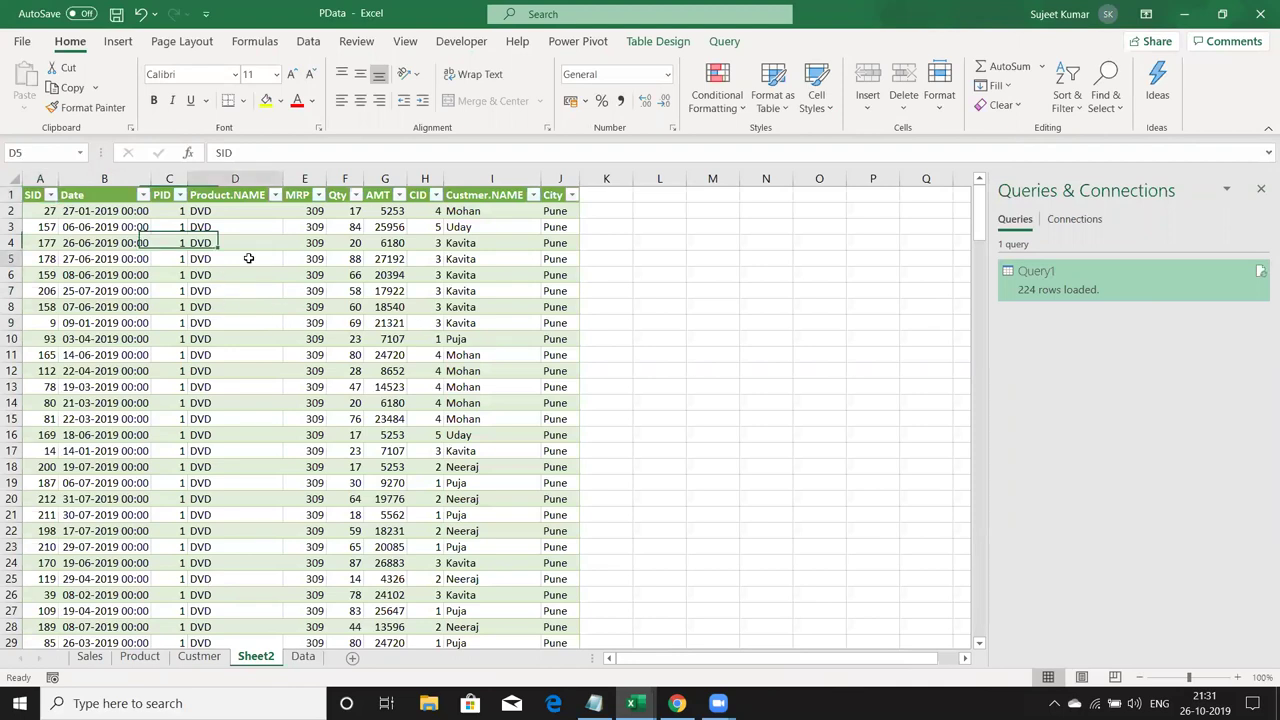
mouse_move(294, 369)
left_click(298, 341)
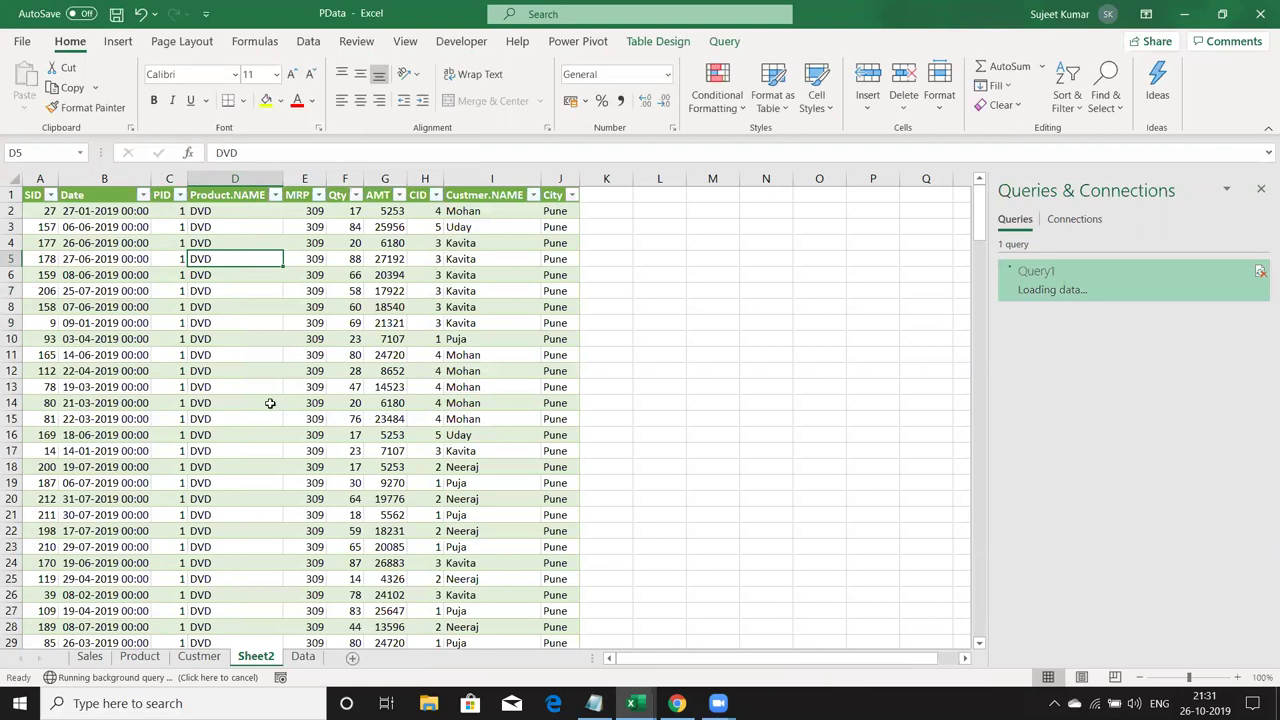
scroll(268, 420, "down", 3)
scroll(268, 426, "down", 10)
scroll(268, 430, "down", 10)
scroll(269, 436, "down", 9)
scroll(270, 446, "down", 15)
scroll(270, 442, "up", 3)
scroll(271, 437, "up", 1)
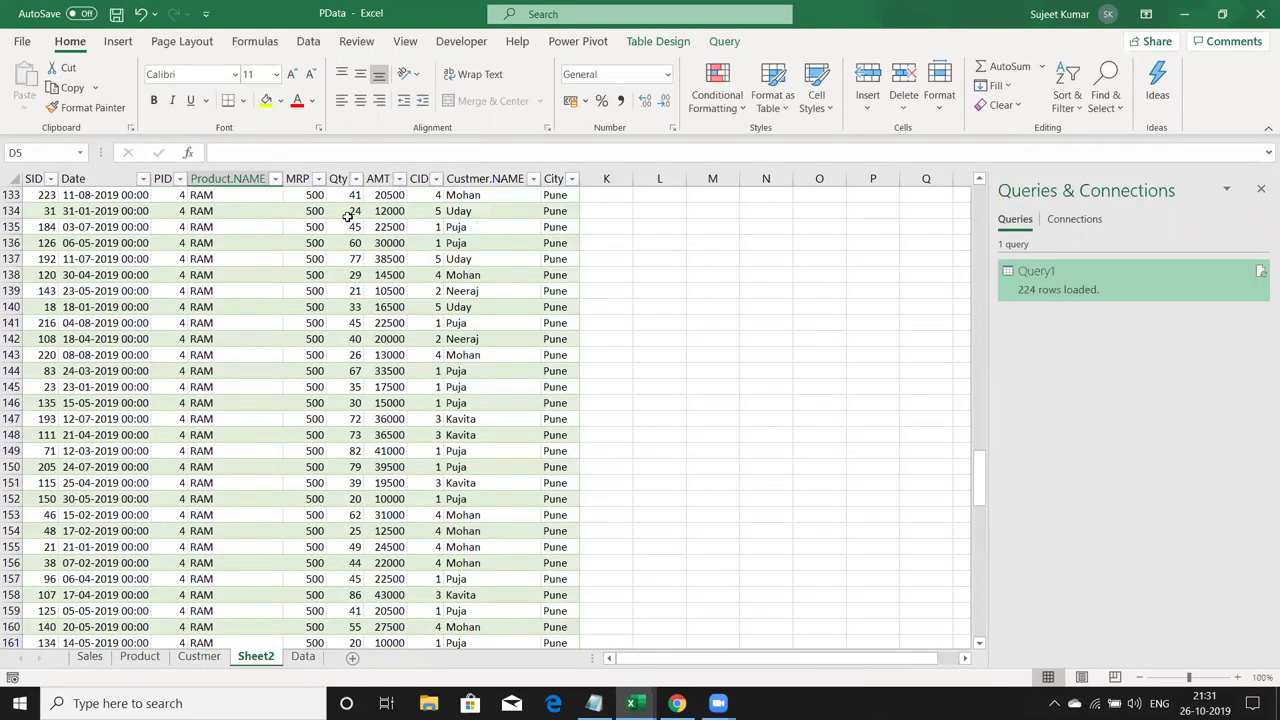
left_click_drag(314, 228, 314, 418)
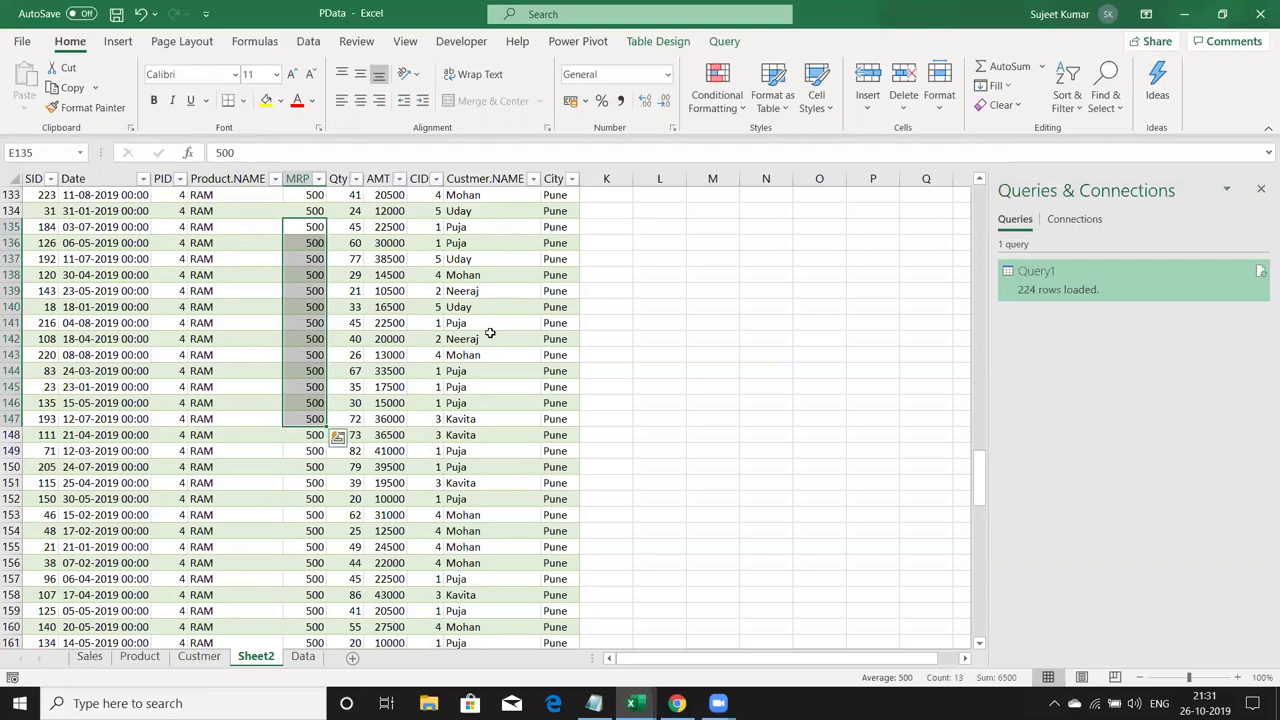
Switch to the Sales sheet, then close PData and save its changes
left_click(92, 657)
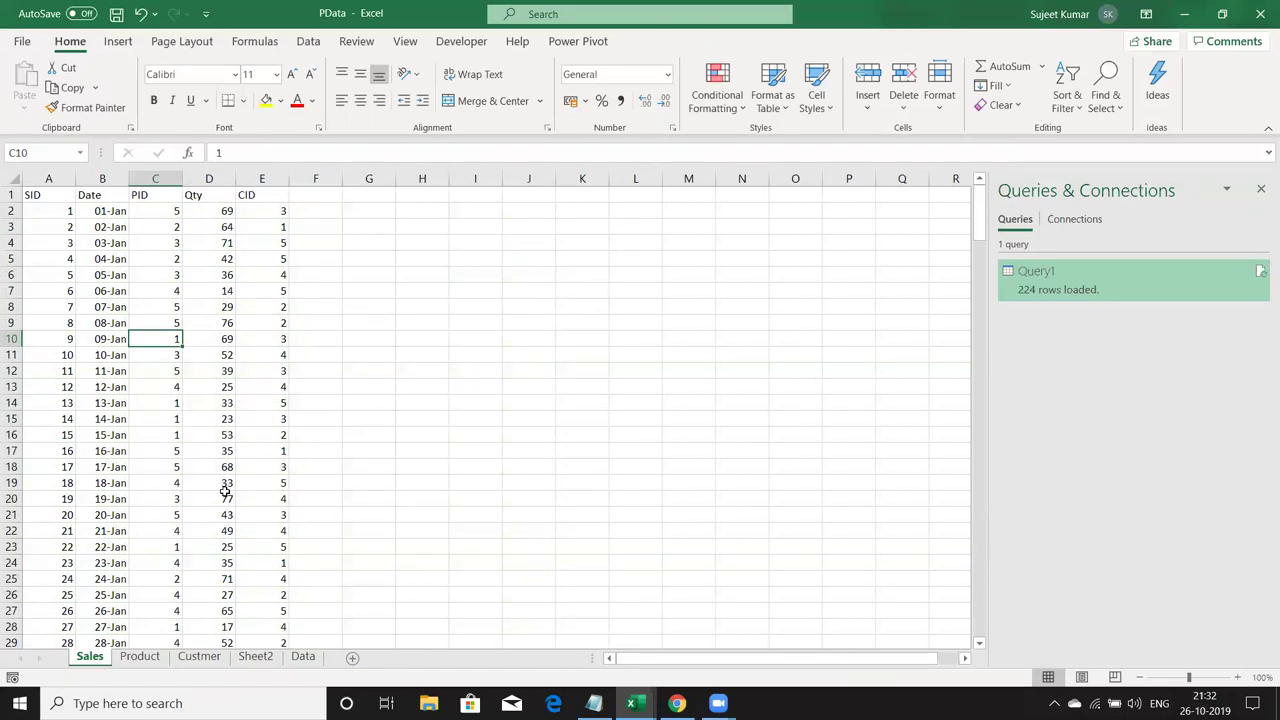
left_click(1260, 14)
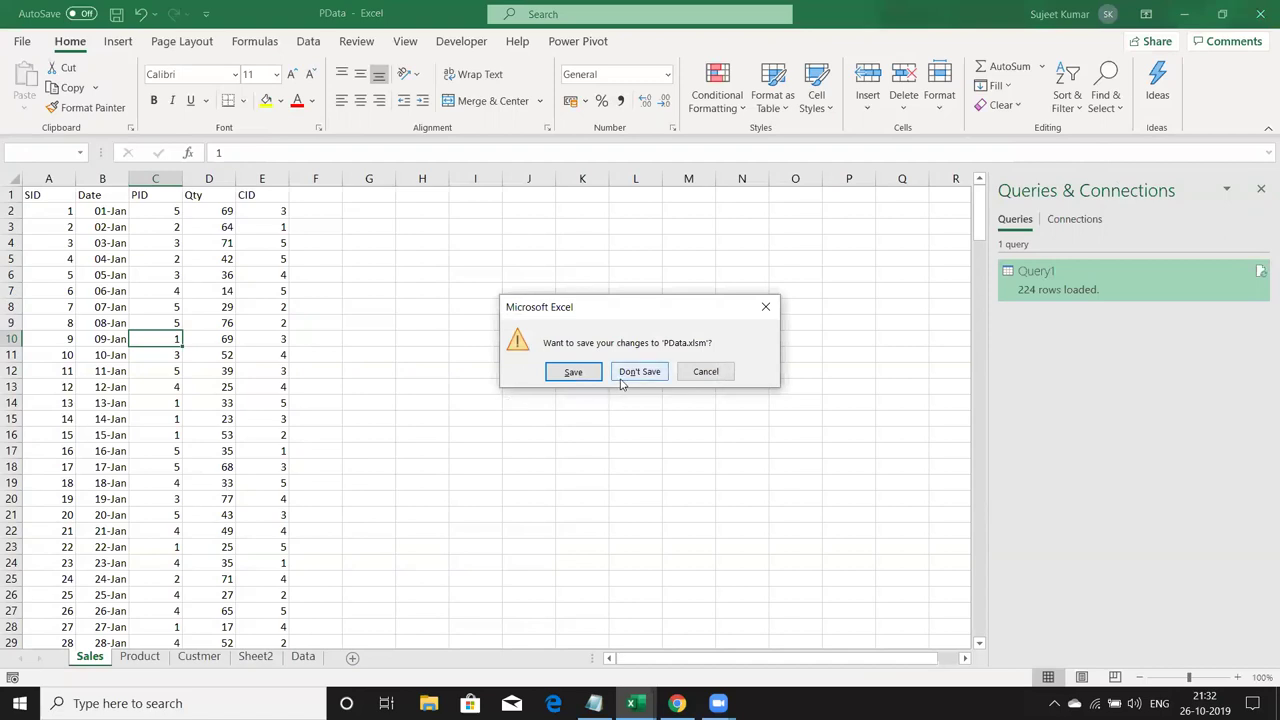
left_click(590, 378)
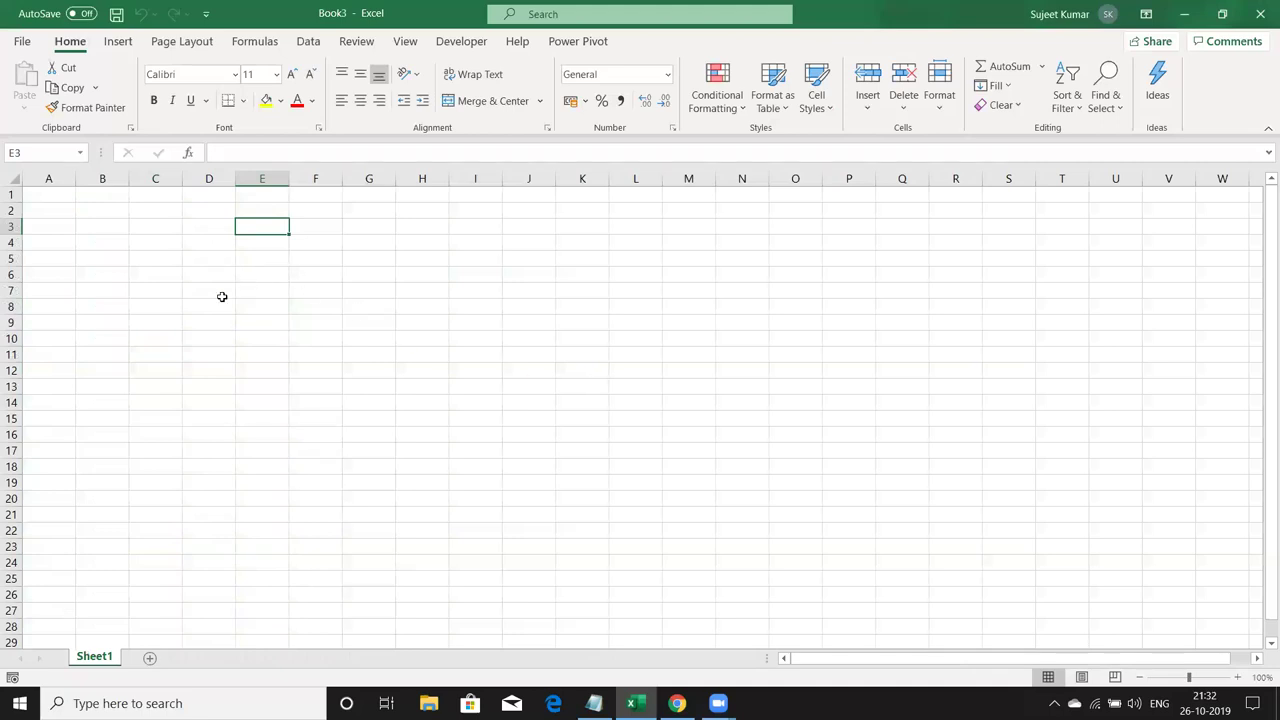
left_click(59, 195)
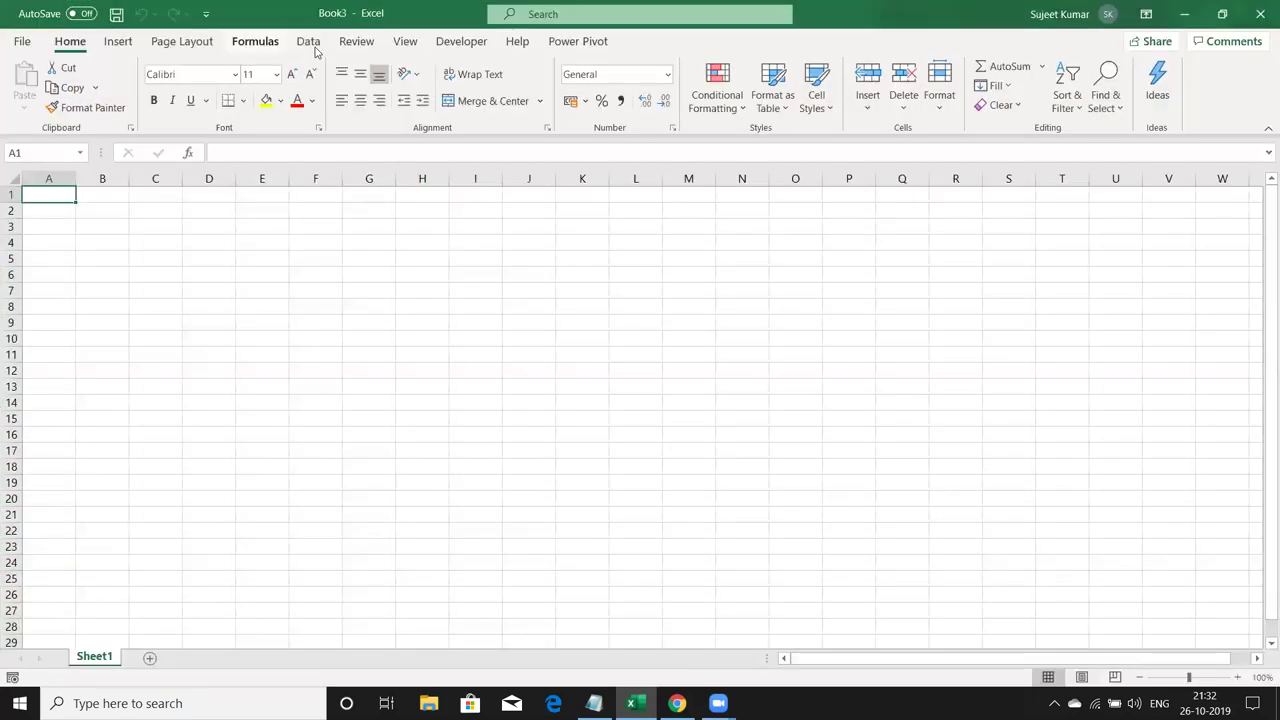
left_click(312, 45)
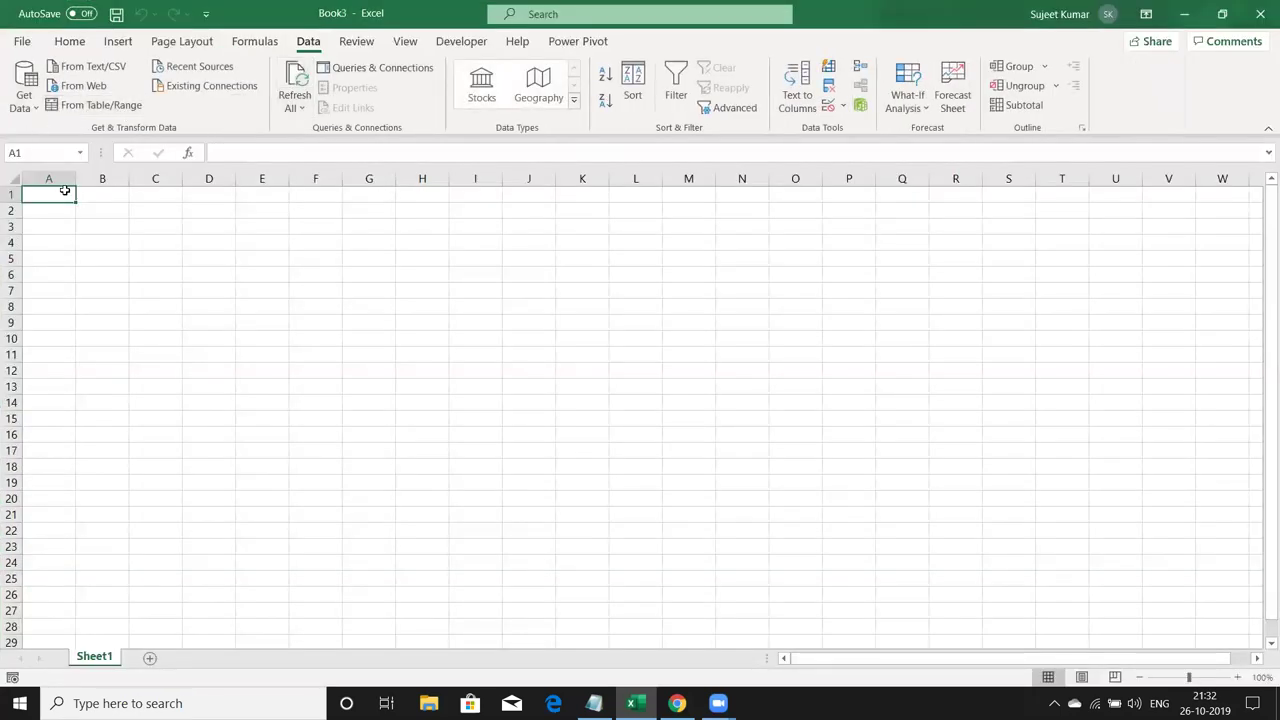
left_click(36, 110)
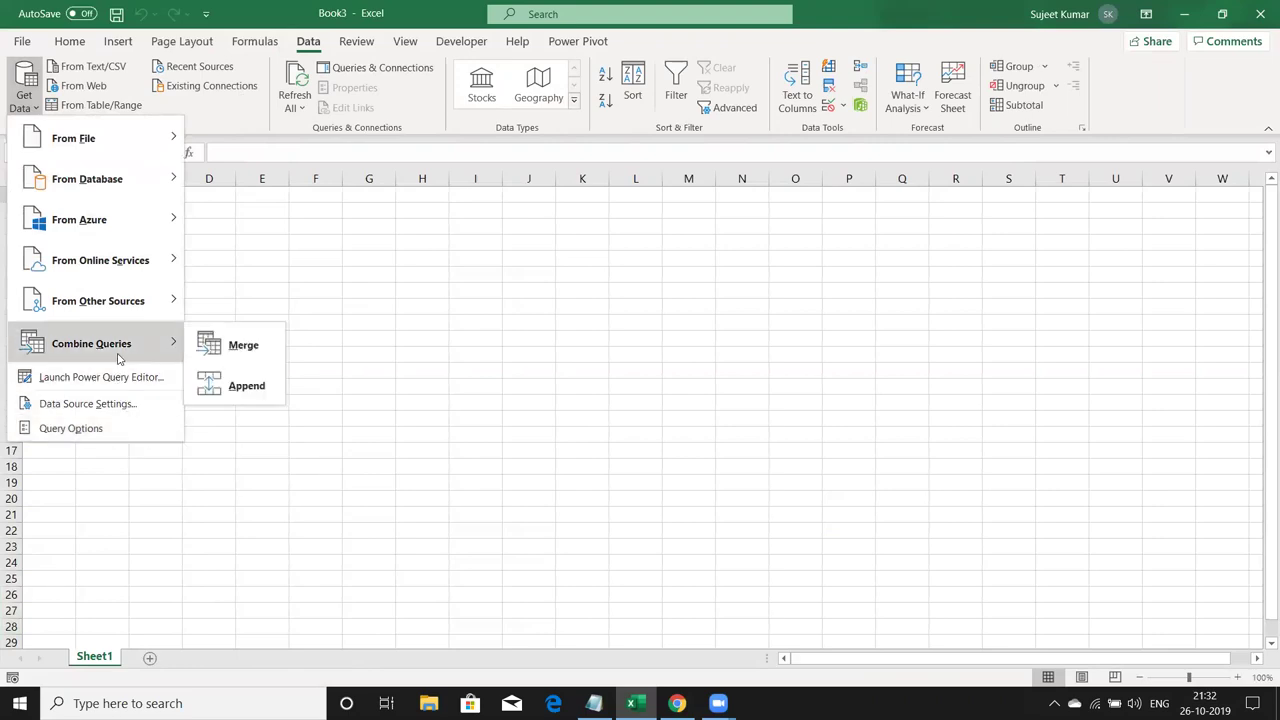
mouse_move(98, 301)
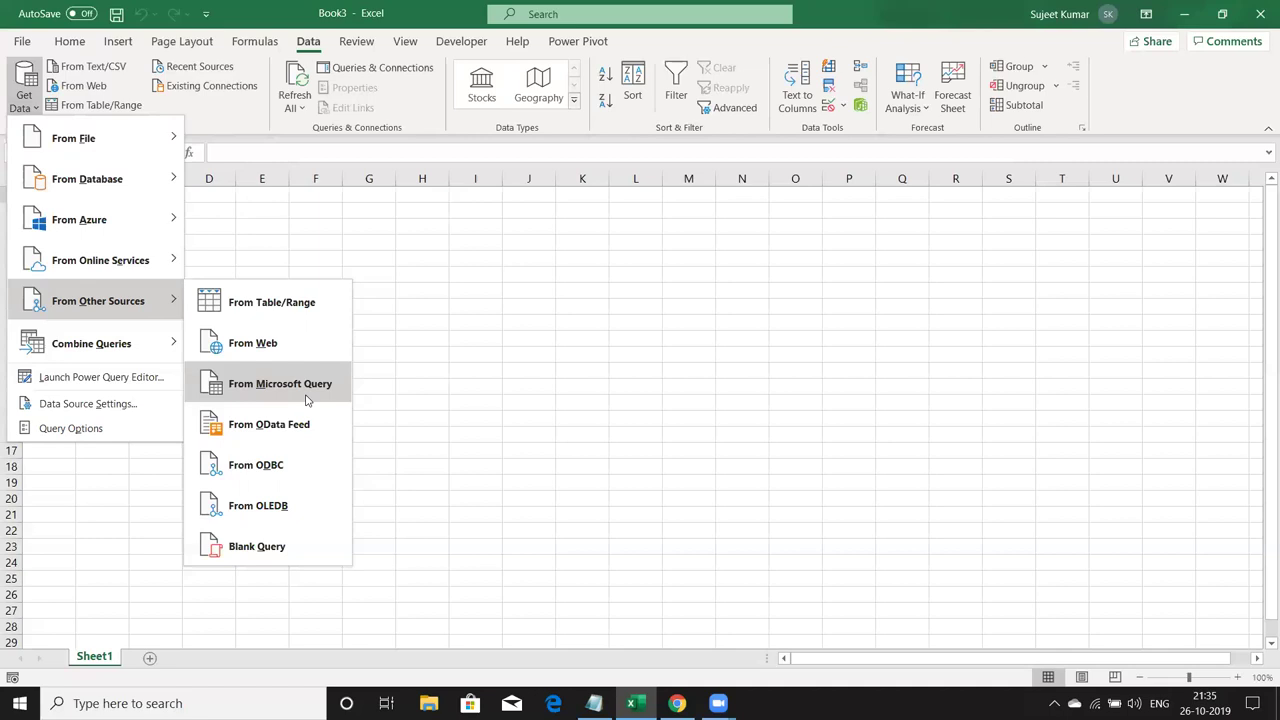
left_click(306, 396)
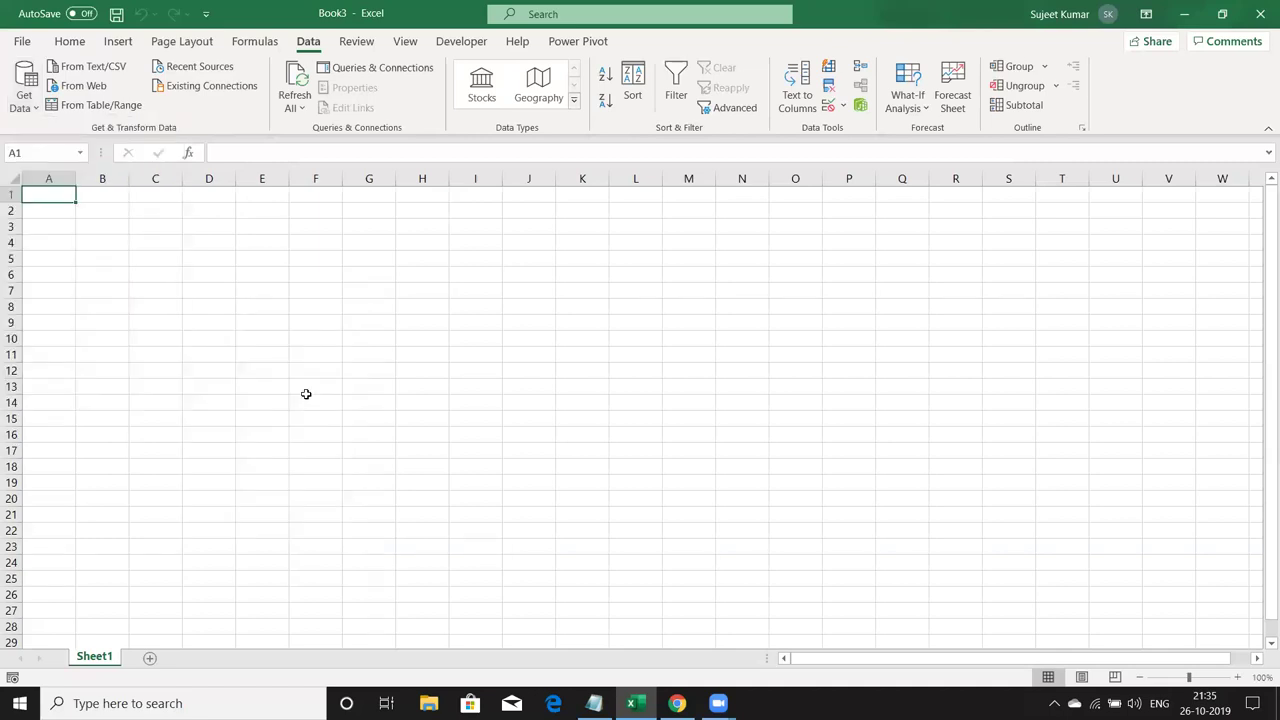
Hide Excel with Windows+D to reveal the Advanced Excel Training desktop backdrop
key("super+d")
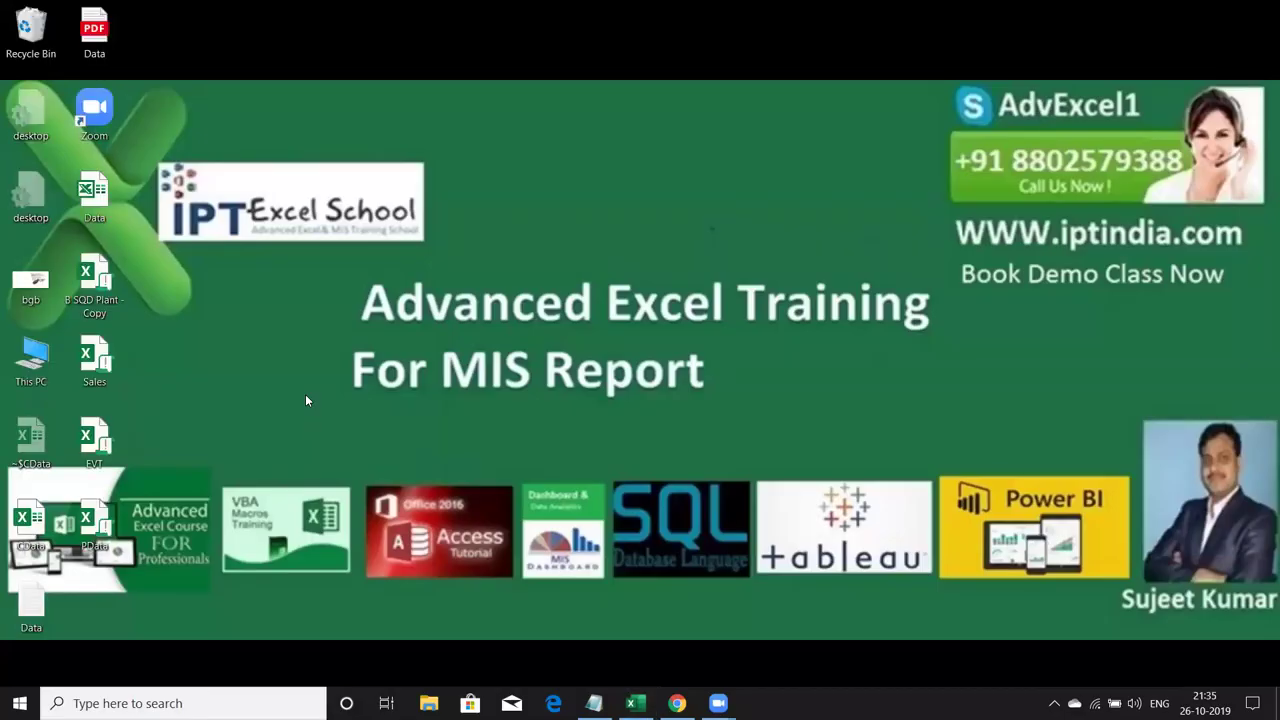